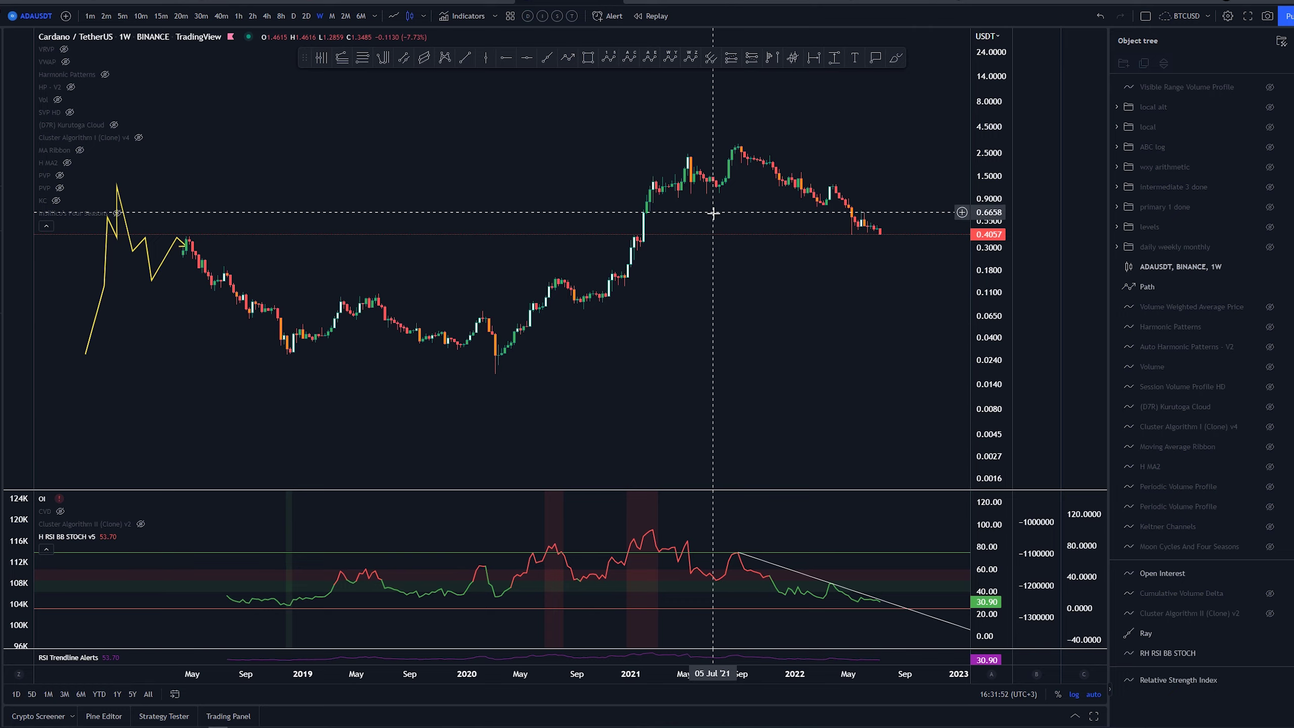
Mark the August 2021 price high and its matching RSI high with temporary brush strokes, undoing each one.
{"action": "scroll", "coordinate": [797, 407], "scroll_direction": "down", "scroll_amount": 3}
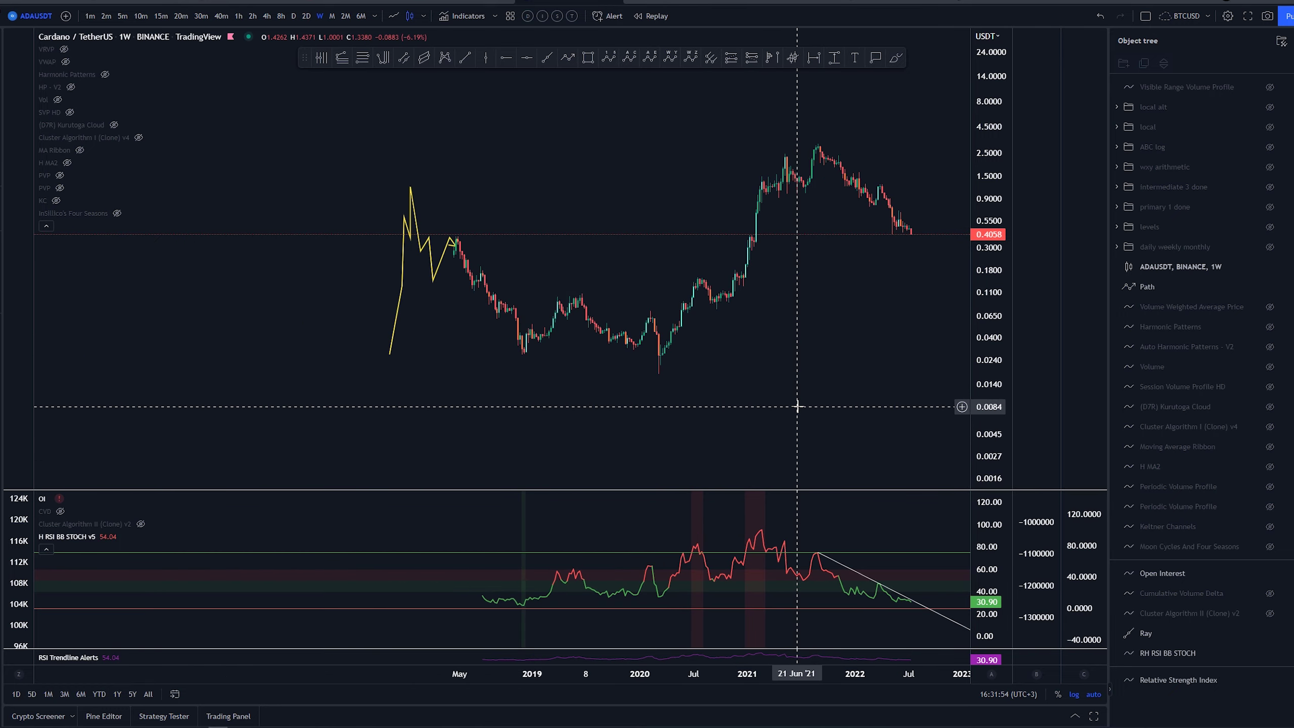
{"action": "left_click_drag", "start_coordinate": [854, 385], "coordinate": [642, 410]}
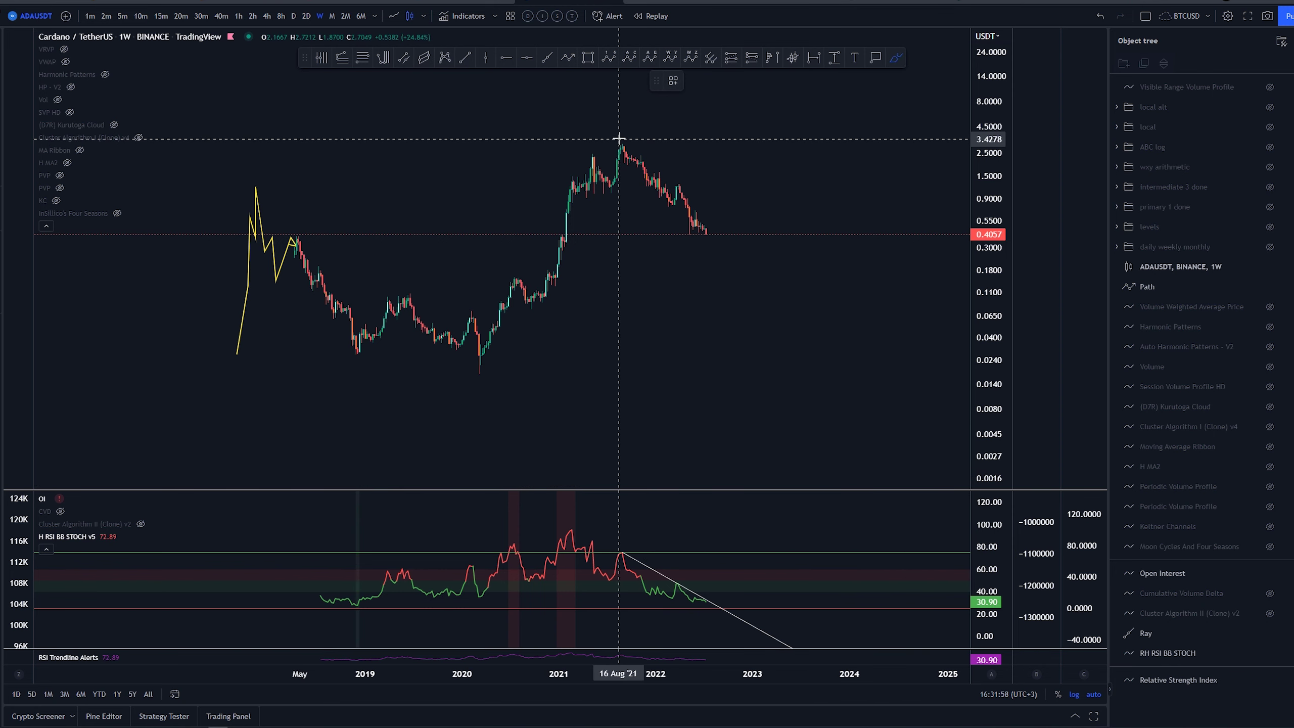
{"action": "left_click_drag", "start_coordinate": [631, 144], "coordinate": [632, 146]}
{"action": "key", "text": "ctrl+z"}
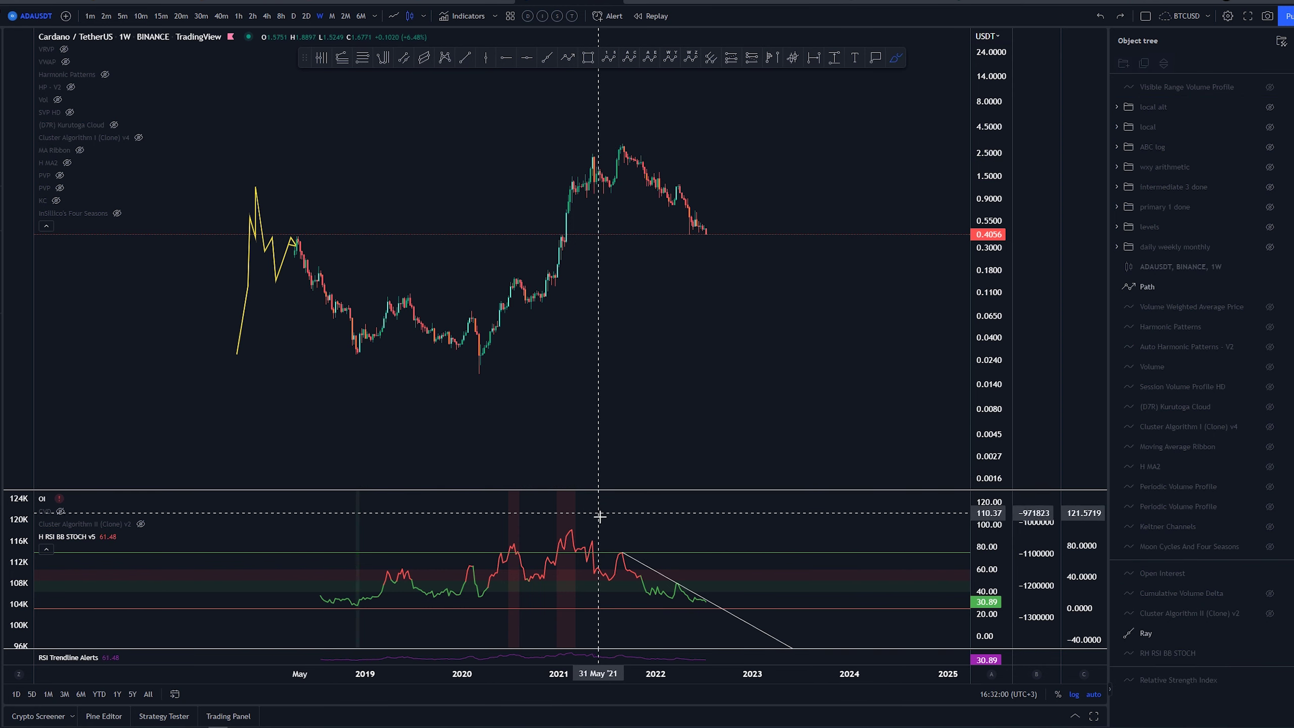
{"action": "left_click_drag", "start_coordinate": [620, 551], "coordinate": [631, 555]}
{"action": "key", "text": "ctrl+z"}
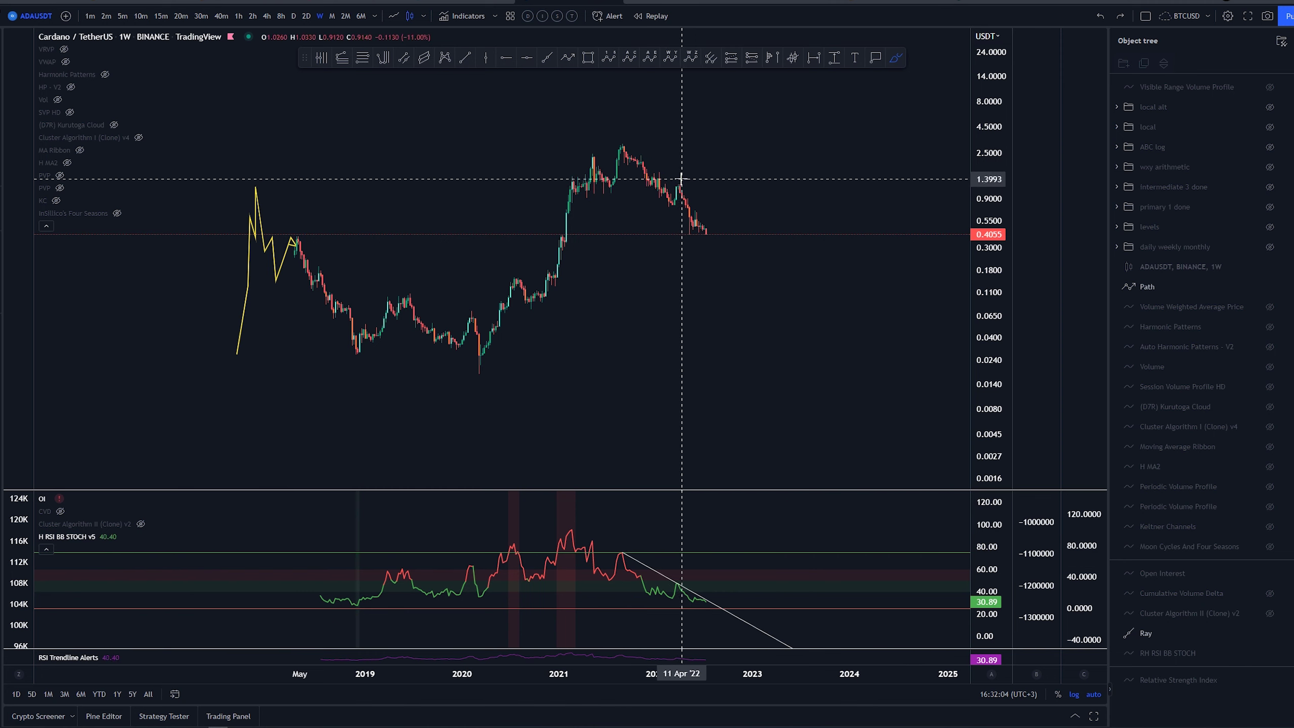
Mark the spring 2022 price high and brush along the RSI decline from the August 2021 high, undoing both strokes.
{"action": "left_click_drag", "start_coordinate": [681, 178], "coordinate": [677, 182]}
{"action": "key", "text": "ctrl+z"}
{"action": "left_click_drag", "start_coordinate": [622, 552], "coordinate": [682, 587]}
{"action": "scroll", "coordinate": [679, 588], "scroll_direction": "left", "scroll_amount": 5}
{"action": "key", "text": "ctrl+z"}
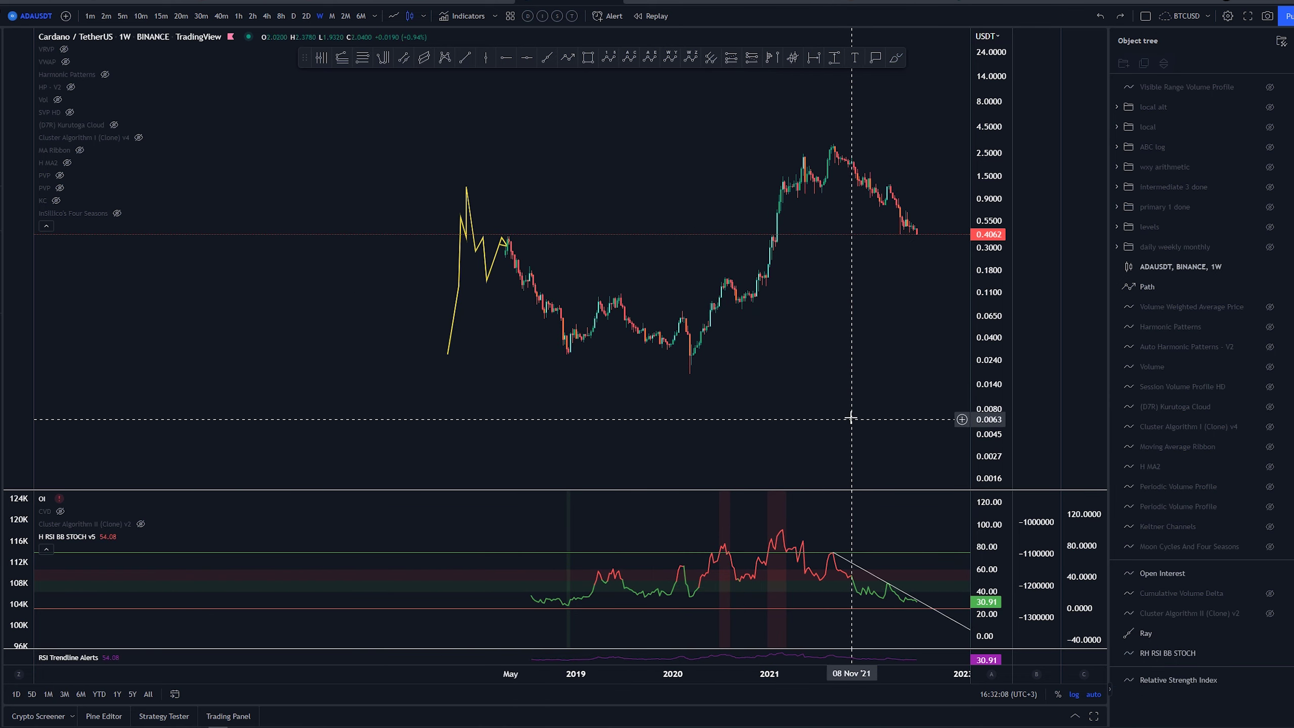
Brush along the descending RSI ray and mark where it meets the latest RSI reading, undoing both strokes.
{"action": "scroll", "coordinate": [853, 414], "scroll_direction": "right", "scroll_amount": 6}
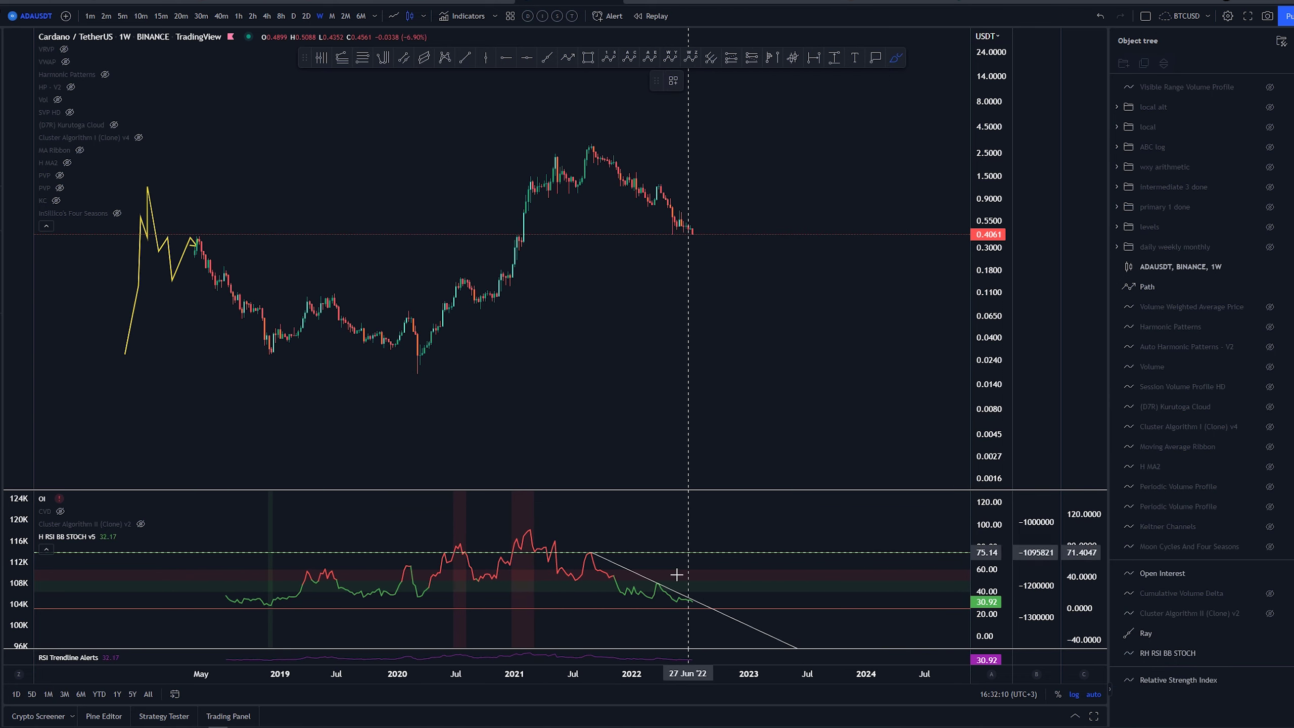
{"action": "left_click_drag", "start_coordinate": [591, 552], "coordinate": [702, 599]}
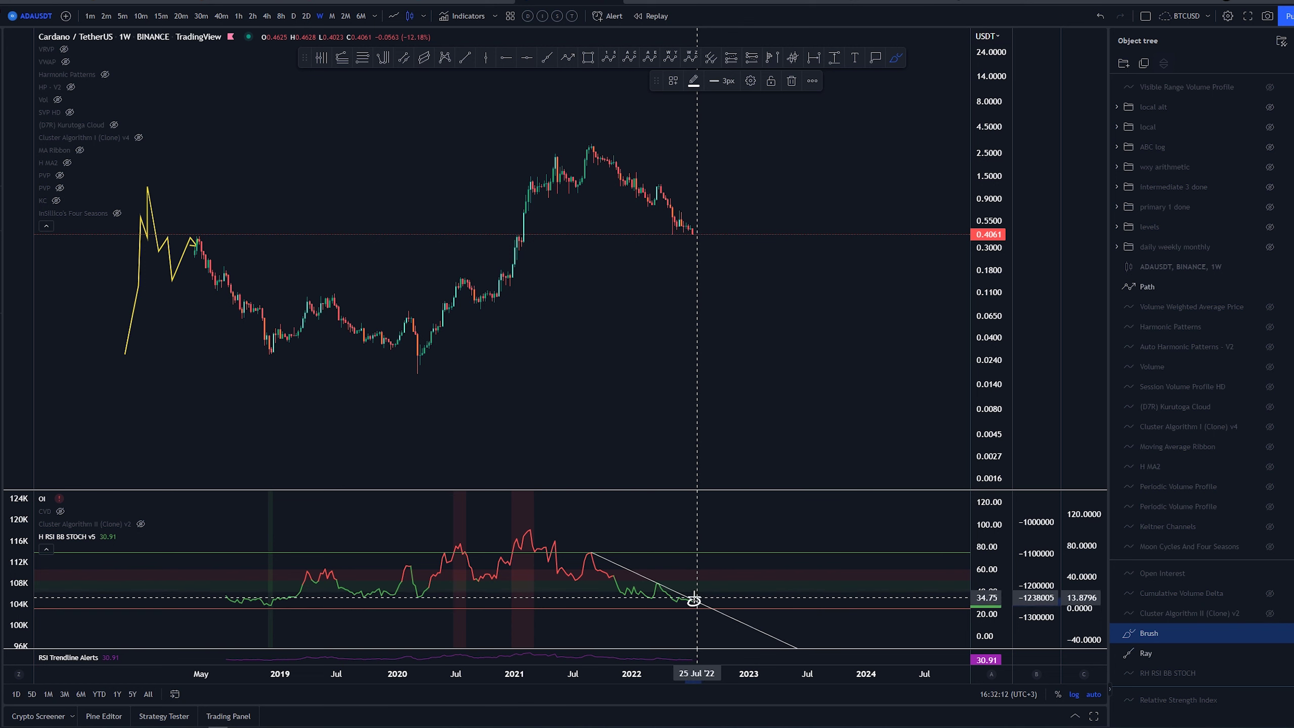
{"action": "key", "text": "ctrl+z"}
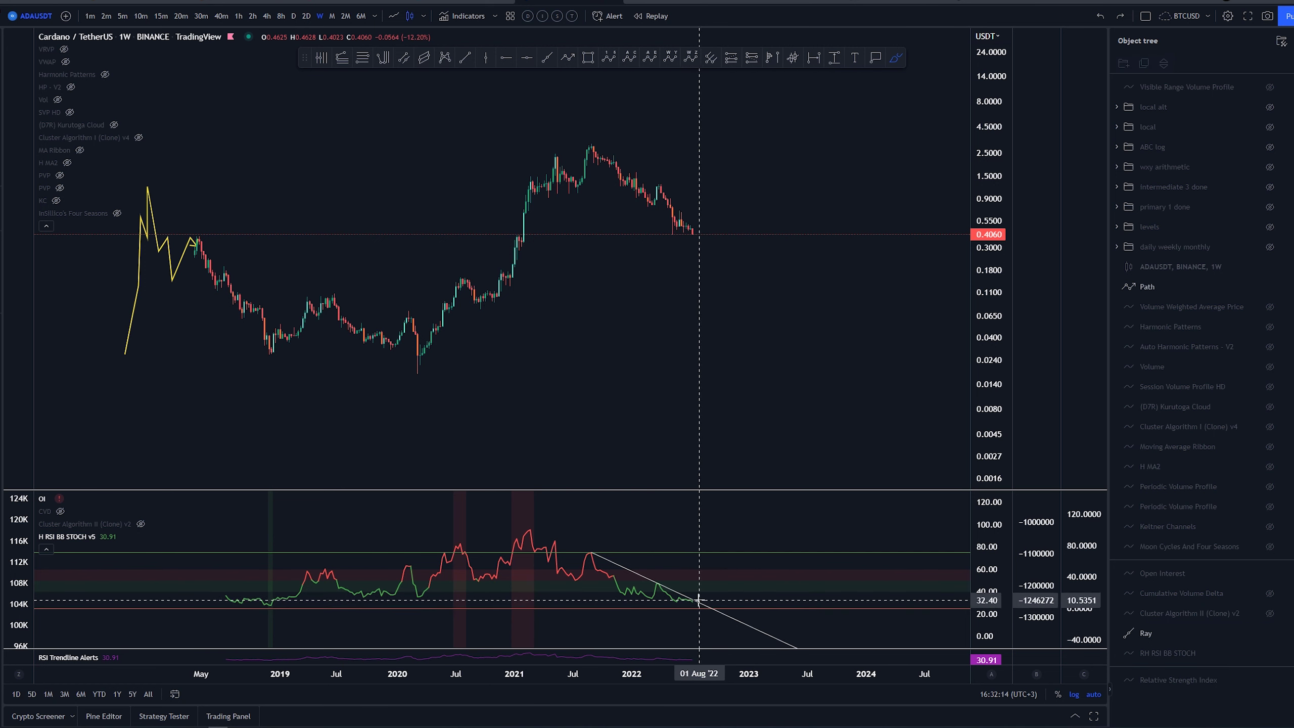
{"action": "mouse_move", "coordinate": [699, 599]}
{"action": "left_mouse_down"}
{"action": "mouse_move", "coordinate": [688, 609]}
{"action": "mouse_move", "coordinate": [697, 600]}
{"action": "left_mouse_up"}
{"action": "key", "text": "ctrl+z"}
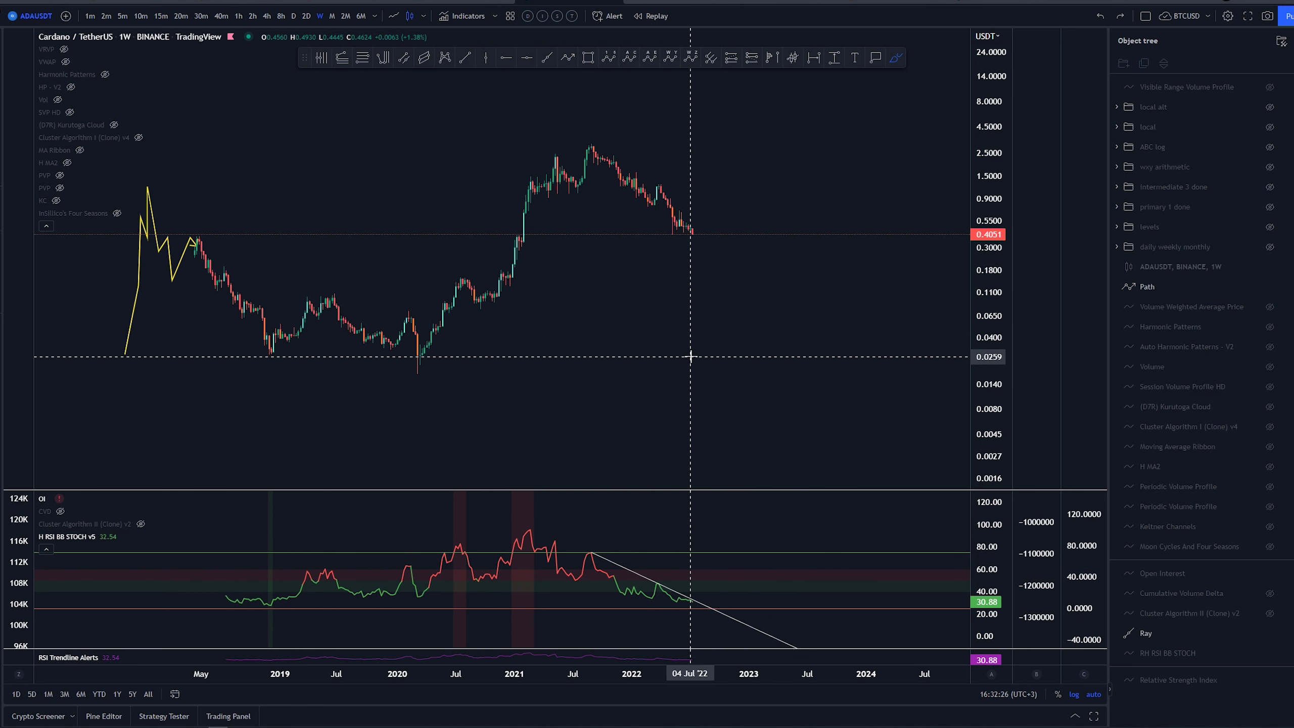
Sketch temporary rising brush strokes from the latest price towards early 2023, undoing each one.
{"action": "left_click_drag", "start_coordinate": [696, 239], "coordinate": [759, 171]}
{"action": "key", "text": "ctrl+z"}
{"action": "left_click_drag", "start_coordinate": [697, 242], "coordinate": [740, 175]}
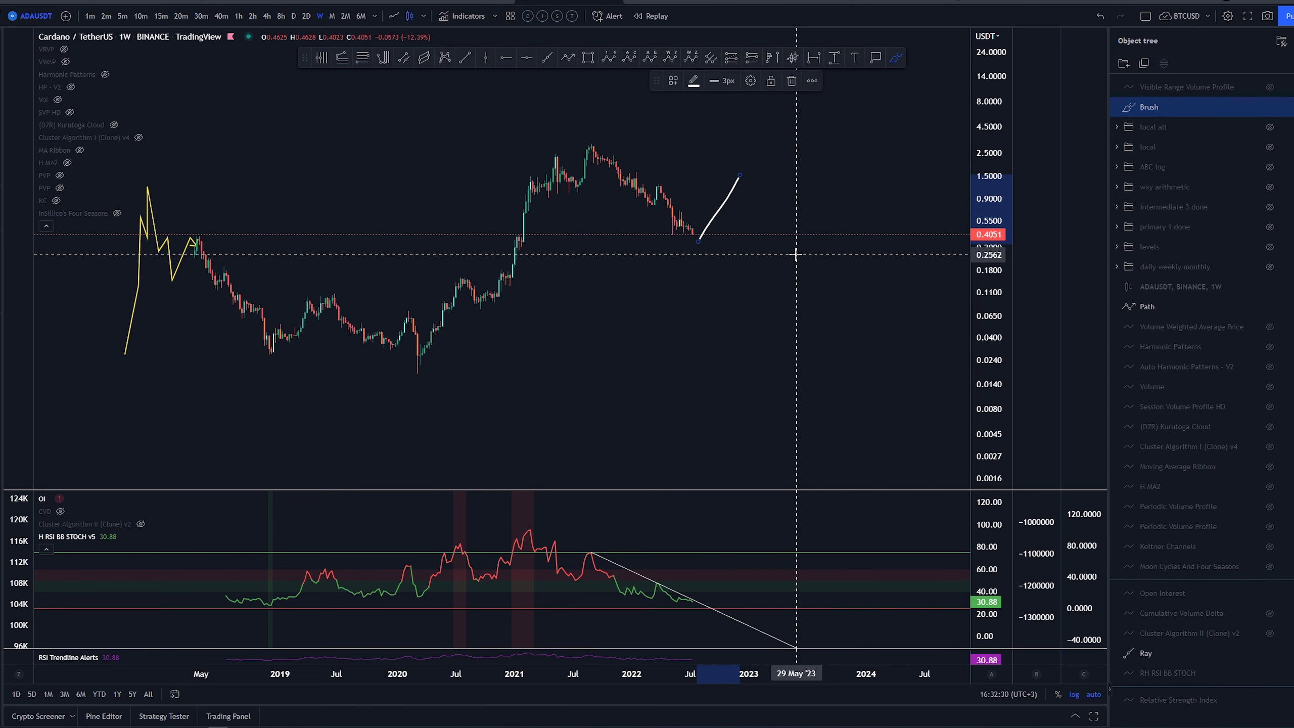
{"action": "key", "text": "ctrl+z"}
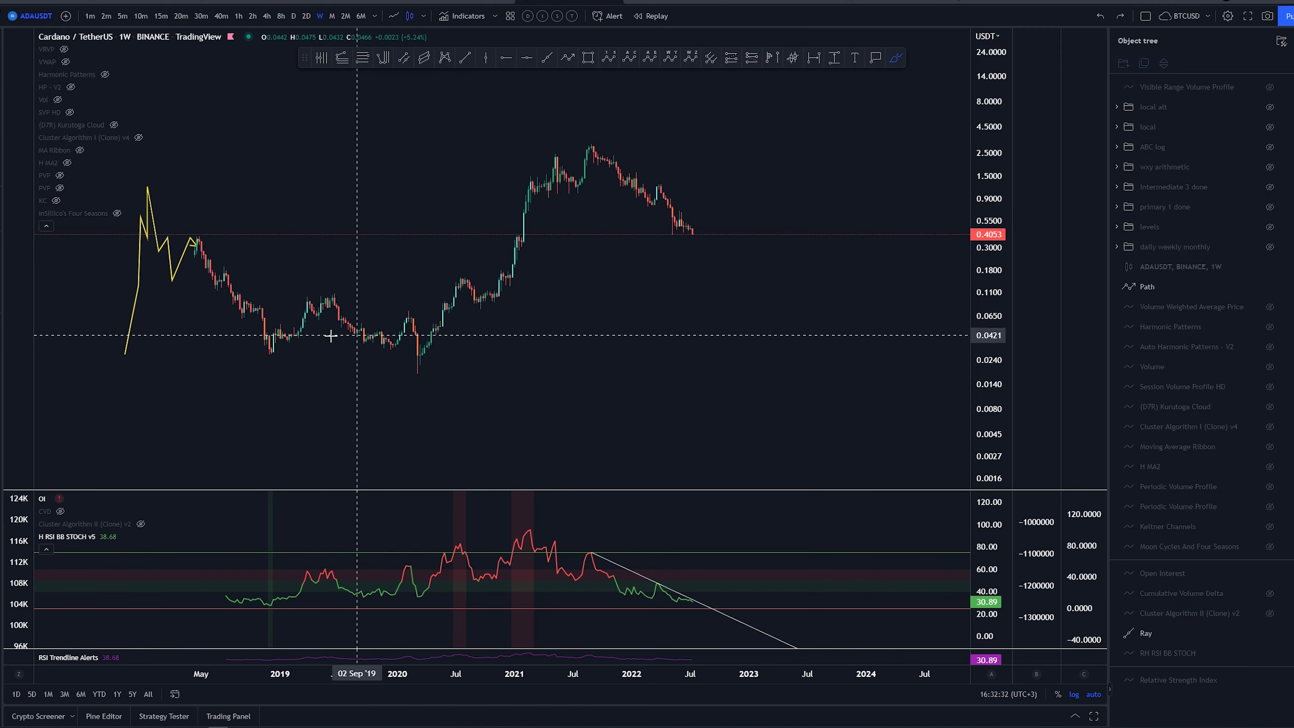
Draw a temporary brush stroke from the base of the yellow path before the price history and undo it.
{"action": "scroll", "coordinate": [357, 262], "scroll_direction": "down", "scroll_amount": 1}
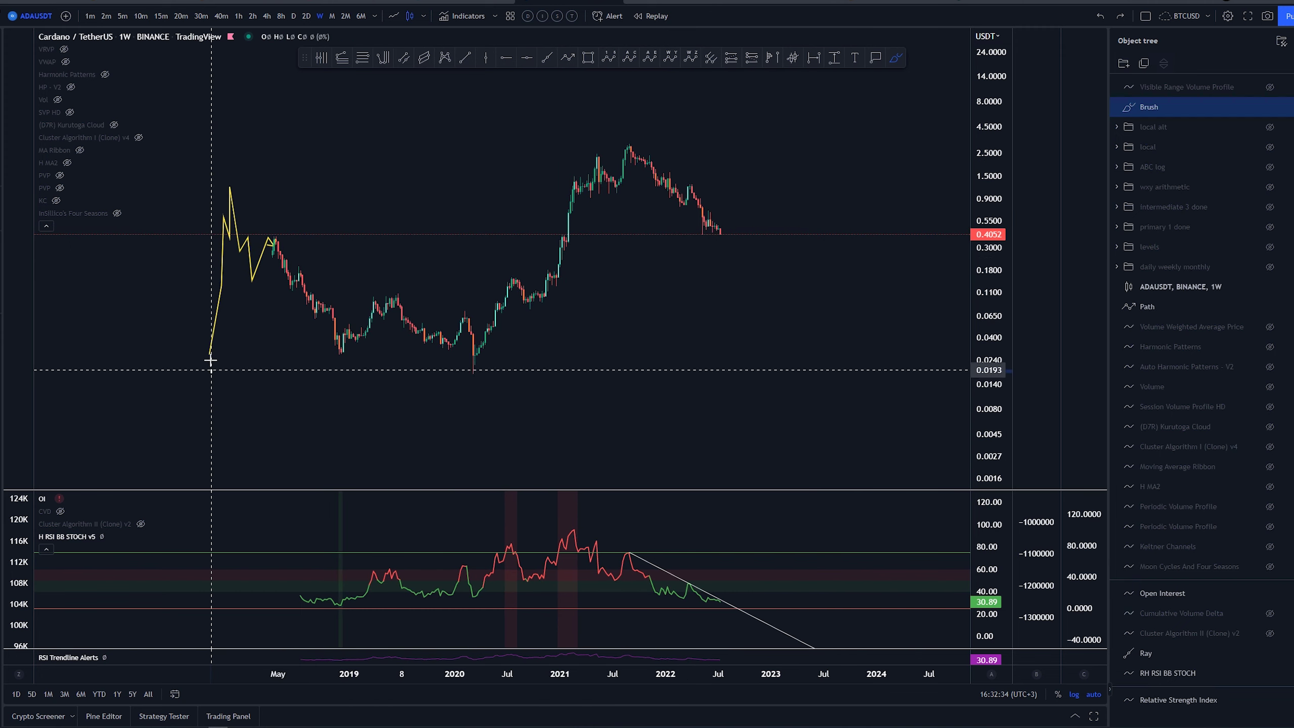
{"action": "left_click_drag", "start_coordinate": [211, 368], "coordinate": [177, 361]}
{"action": "key", "text": "ctrl+z"}
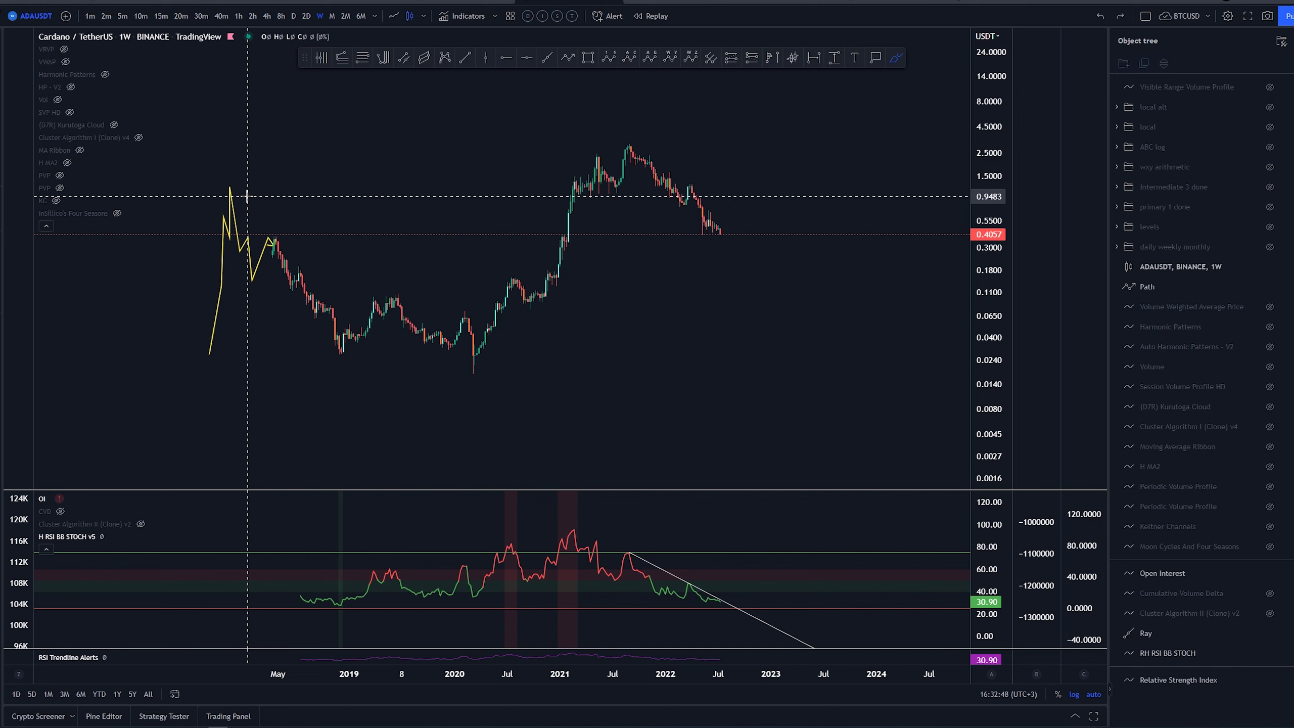
Show the "primary 1 done" drawing group and trace its wave count with a temporary brush stroke.
{"action": "left_click", "coordinate": [1270, 206]}
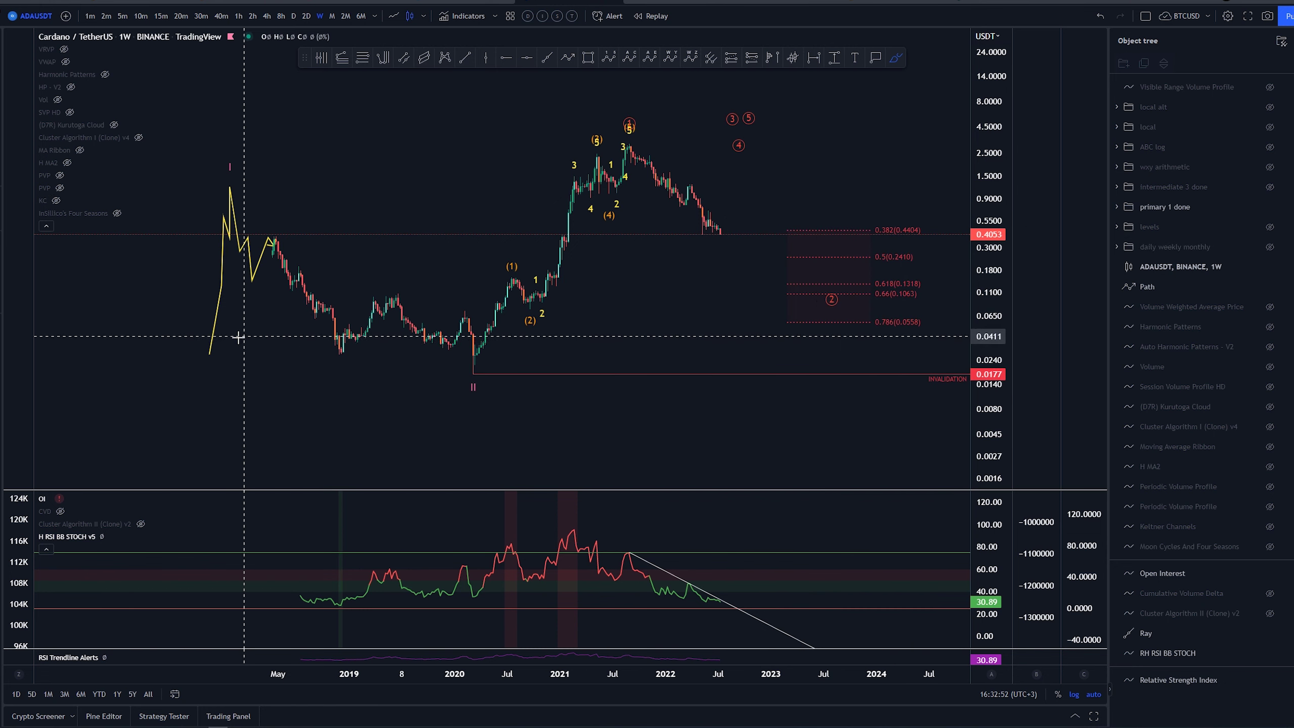
{"action": "mouse_move", "coordinate": [200, 378]}
{"action": "left_mouse_down"}
{"action": "mouse_move", "coordinate": [232, 168]}
{"action": "mouse_move", "coordinate": [468, 339]}
{"action": "mouse_move", "coordinate": [471, 370]}
{"action": "mouse_move", "coordinate": [604, 201]}
{"action": "mouse_move", "coordinate": [627, 140]}
{"action": "mouse_move", "coordinate": [791, 292]}
{"action": "left_mouse_up"}
{"action": "key", "text": "ctrl+z"}
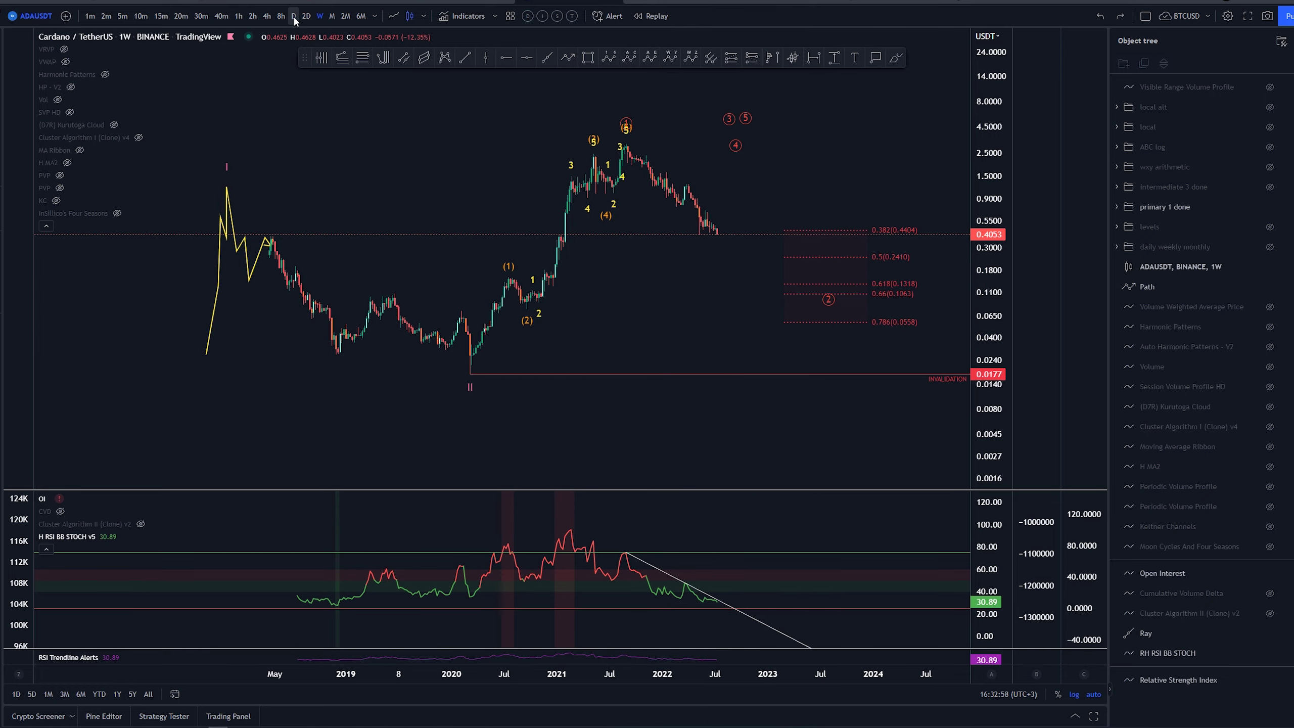
Switch the chart to the daily timeframe and measure from beside the projected wave 4 label down to the current price level.
{"action": "left_click", "coordinate": [294, 16]}
{"action": "scroll", "coordinate": [462, 384], "scroll_direction": "down", "scroll_amount": 10}
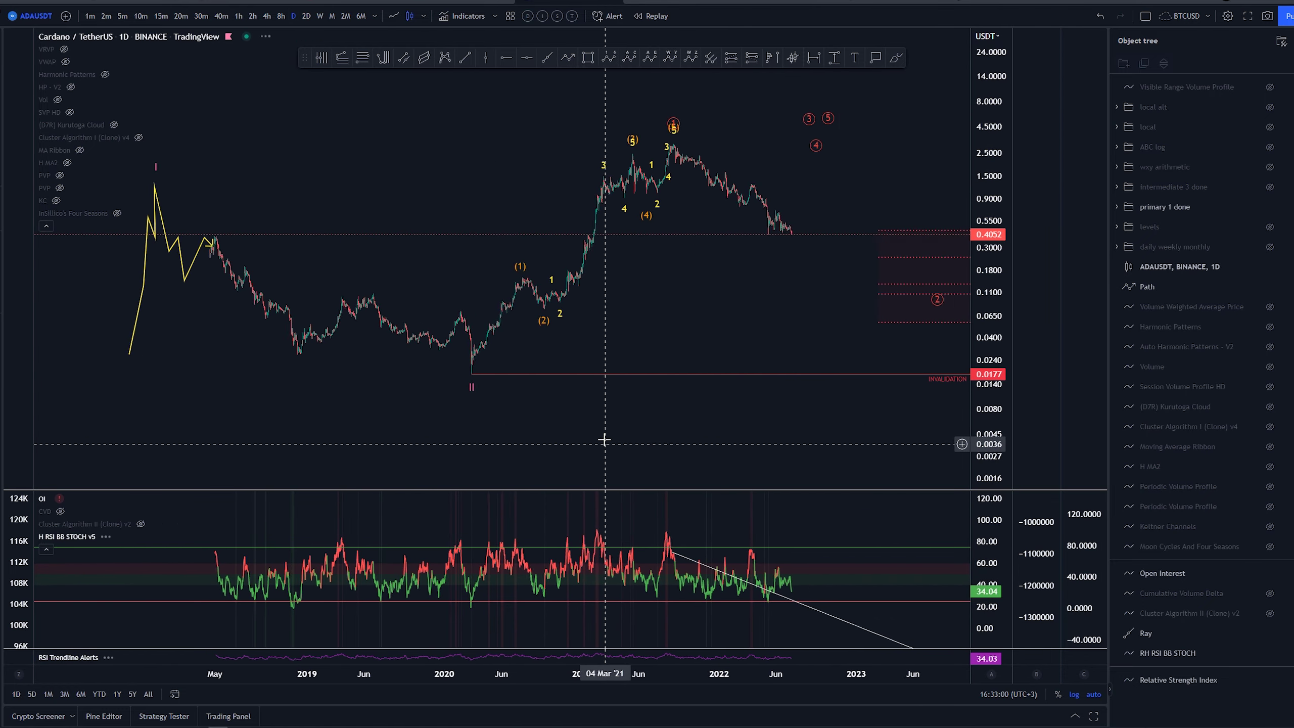
{"action": "left_click_drag", "start_coordinate": [989, 335], "coordinate": [988, 282]}
{"action": "left_click_drag", "start_coordinate": [778, 326], "coordinate": [728, 346]}
{"action": "scroll", "coordinate": [653, 384], "scroll_direction": "left", "scroll_amount": 3}
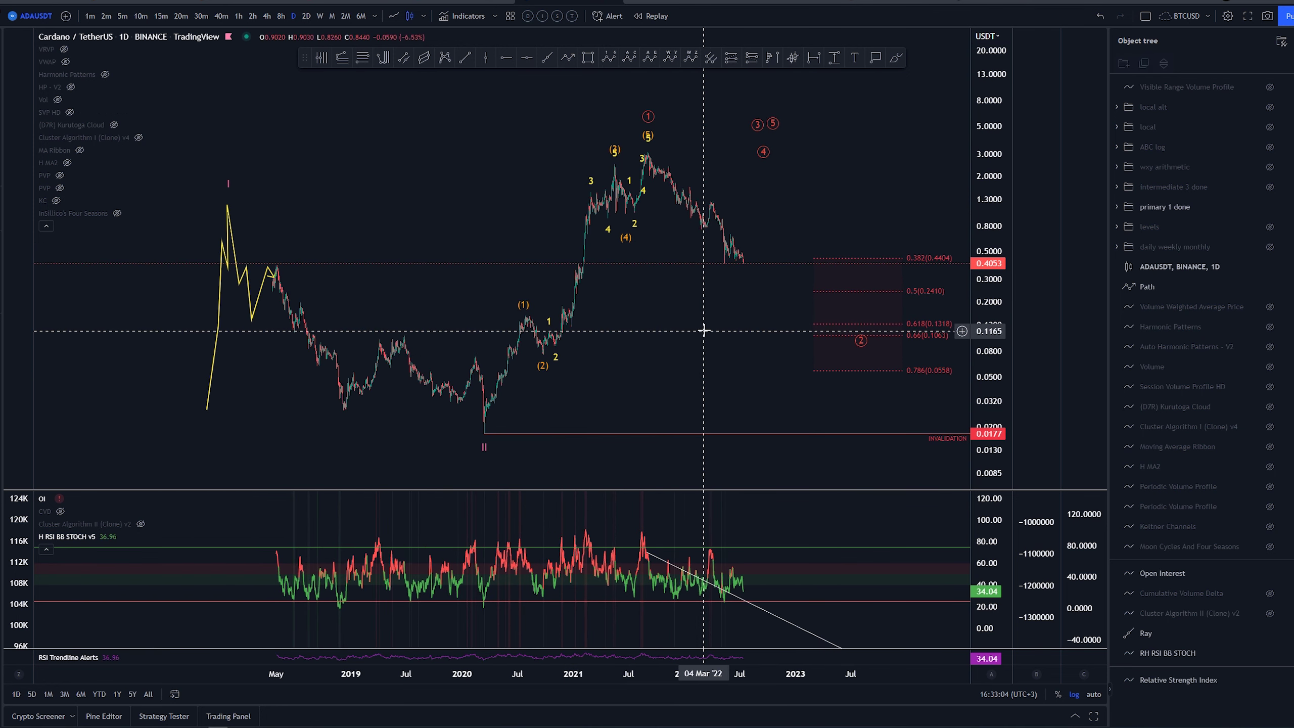
{"action": "scroll", "coordinate": [705, 330], "scroll_direction": "right", "scroll_amount": 3}
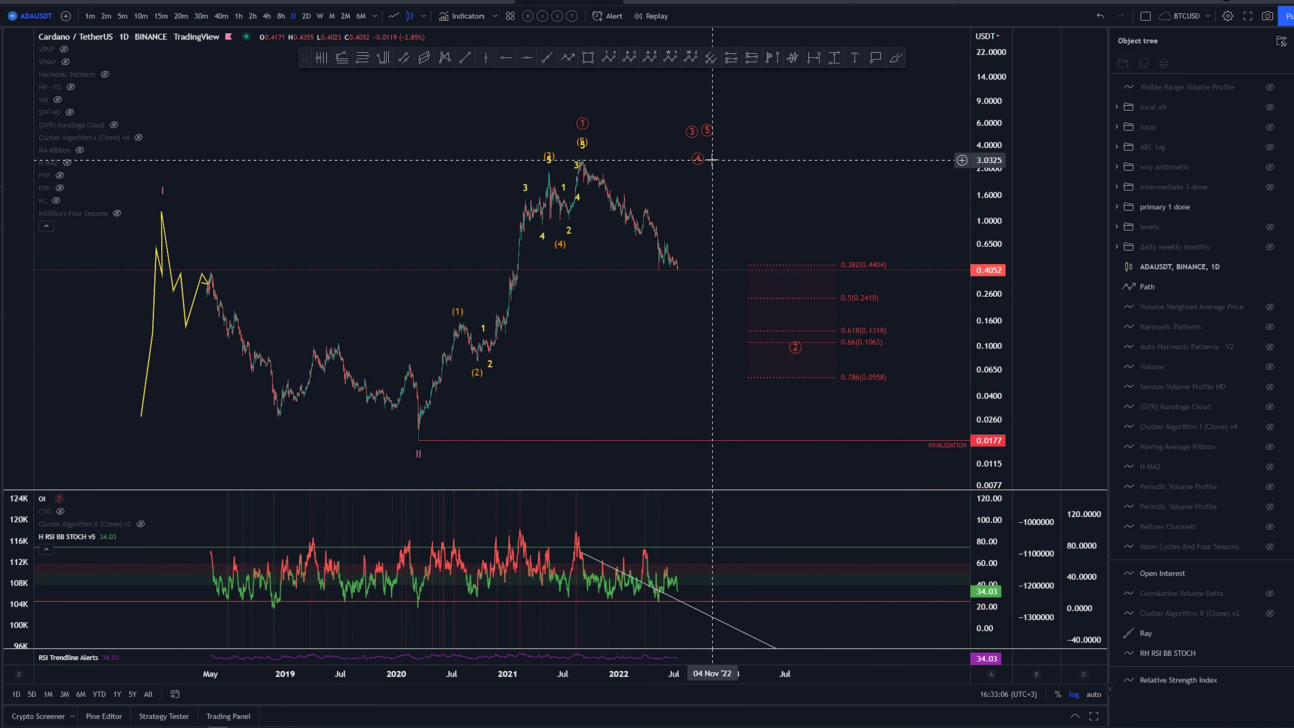
{"action": "left_click", "coordinate": [718, 158], "text": "shift"}
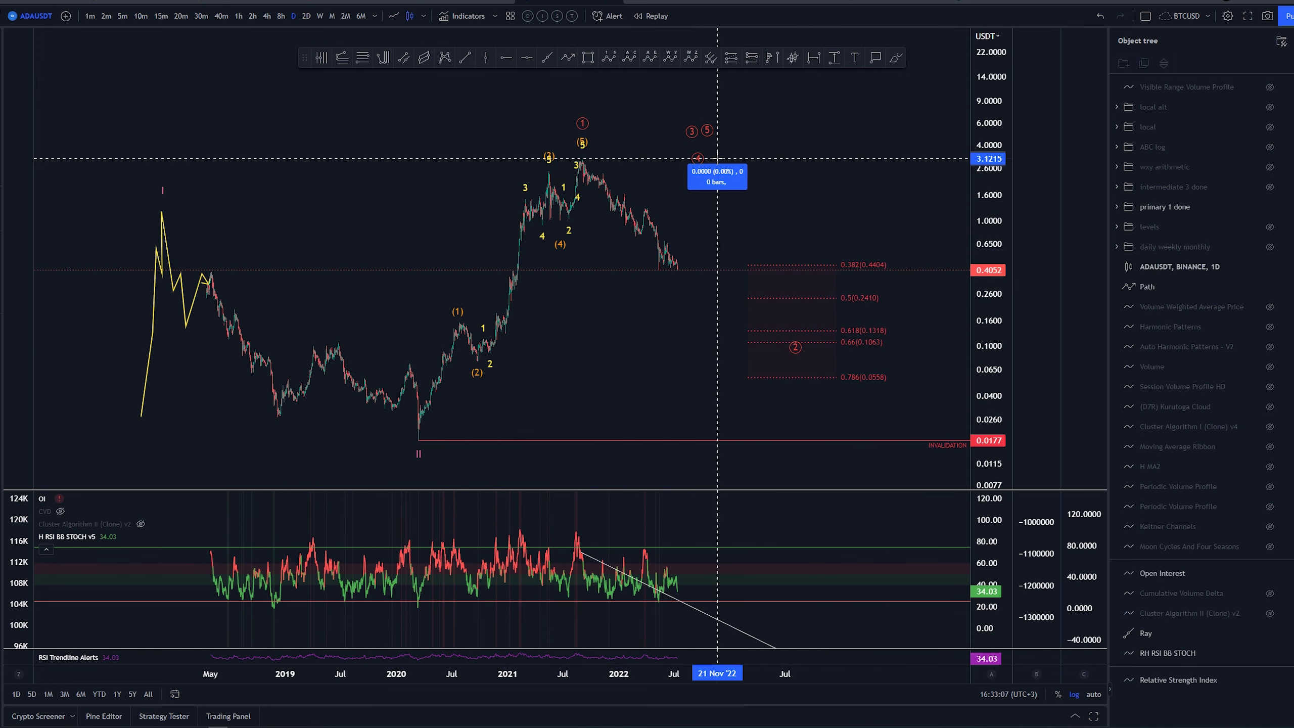
{"action": "left_click", "coordinate": [779, 269]}
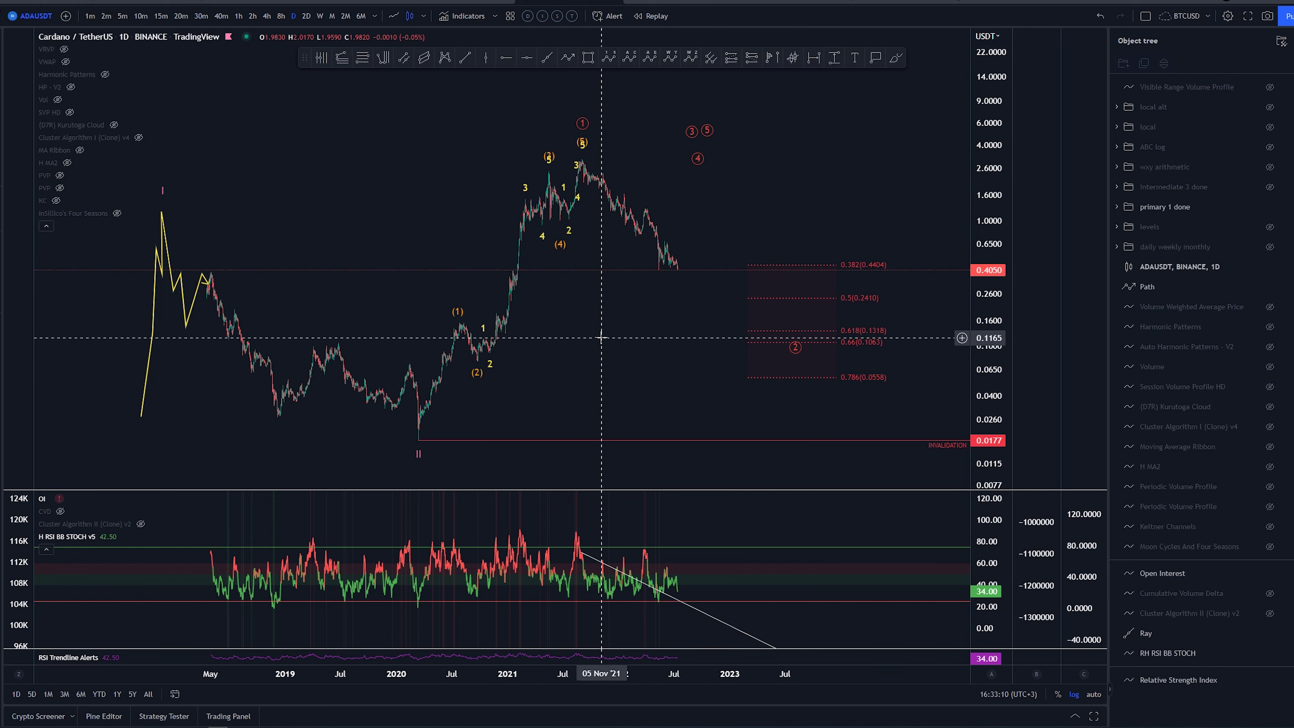
Apply the 1w drawing template to the descending ray in the RSI pane.
{"action": "left_click", "coordinate": [615, 569]}
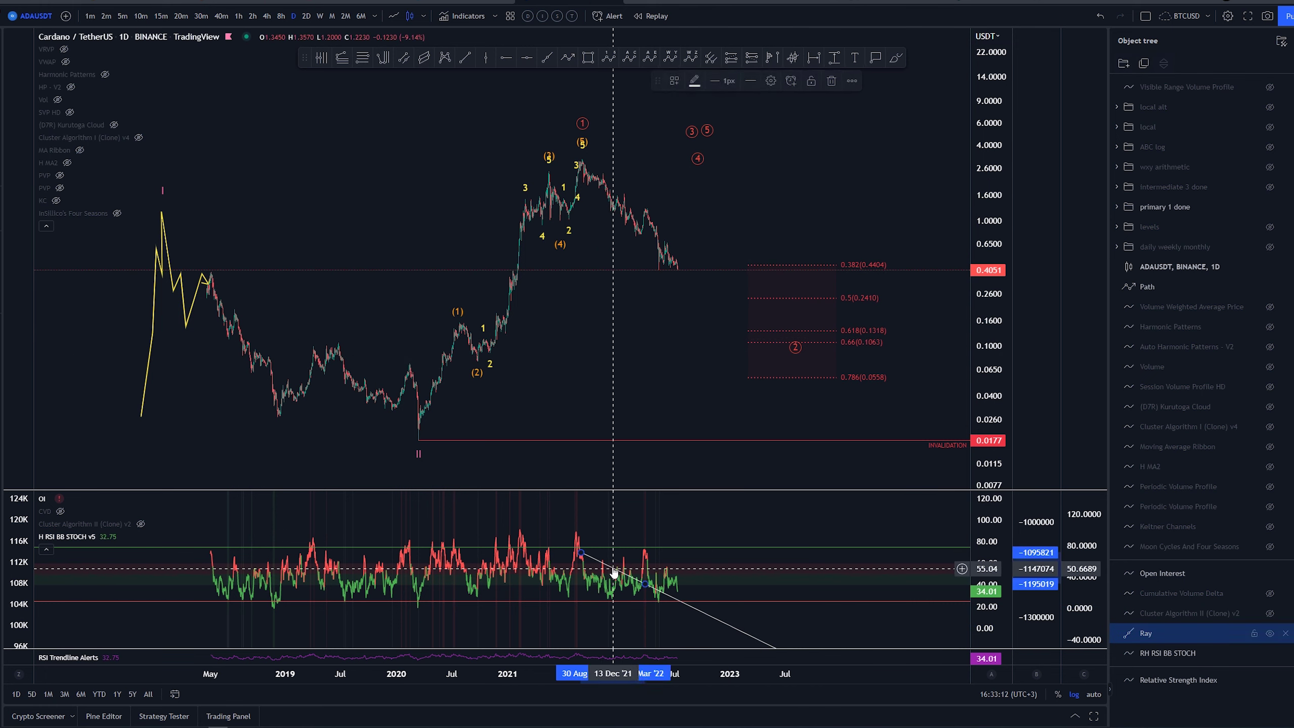
{"action": "left_click", "coordinate": [673, 80]}
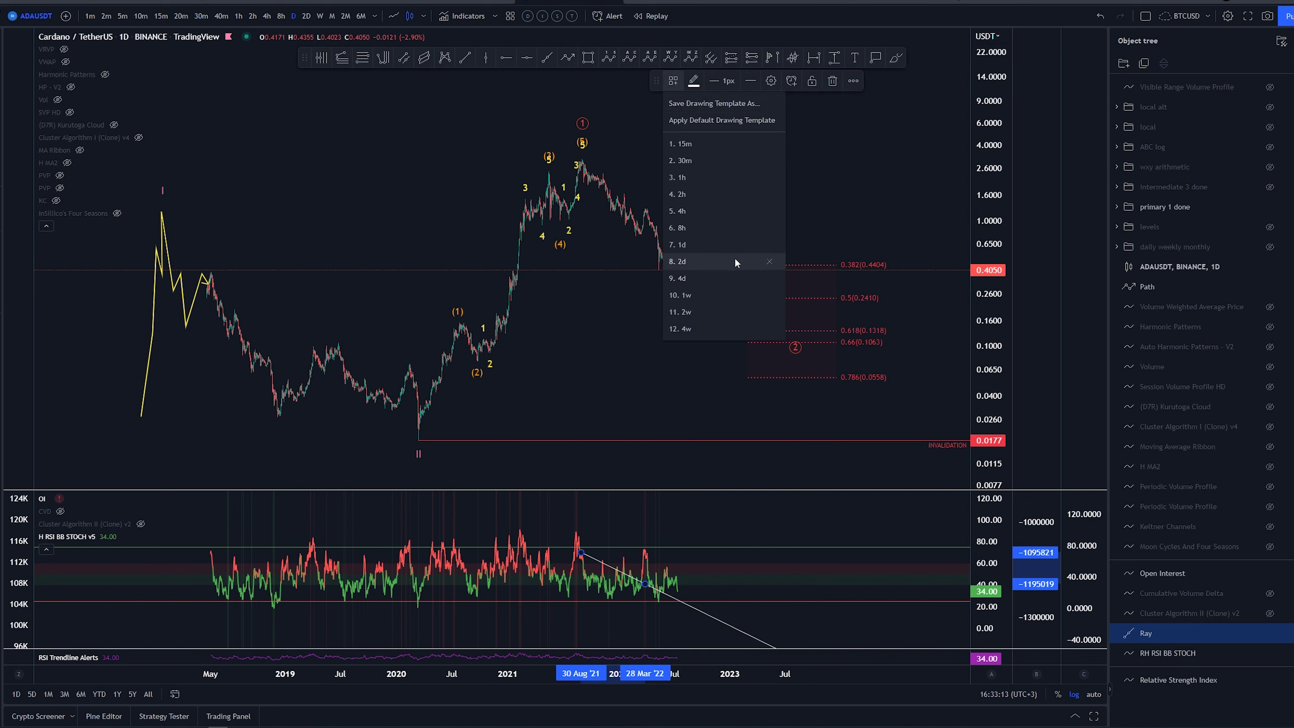
{"action": "left_click", "coordinate": [704, 295]}
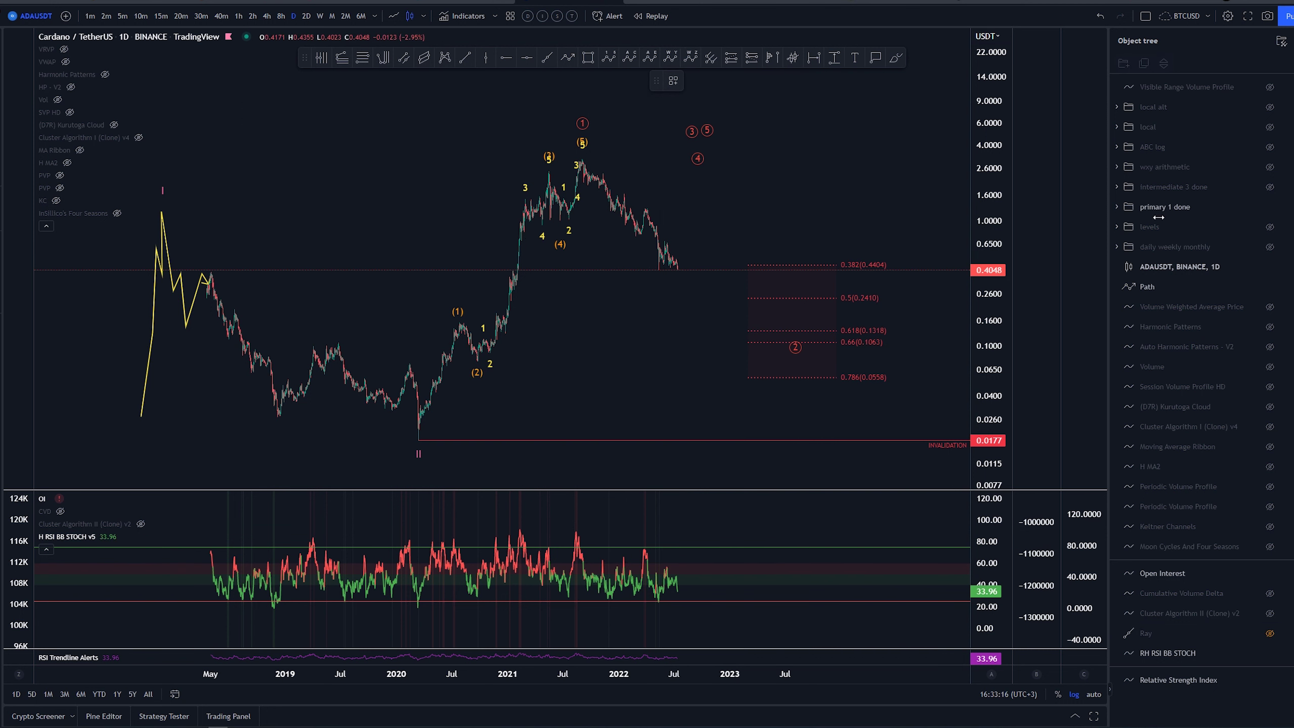
Hide the "primary 1 done" group, show "intermediate 3 done", and trace its waves from the March 2020 low with temporary brush strokes.
{"action": "left_click", "coordinate": [1269, 206]}
{"action": "left_click", "coordinate": [1269, 187]}
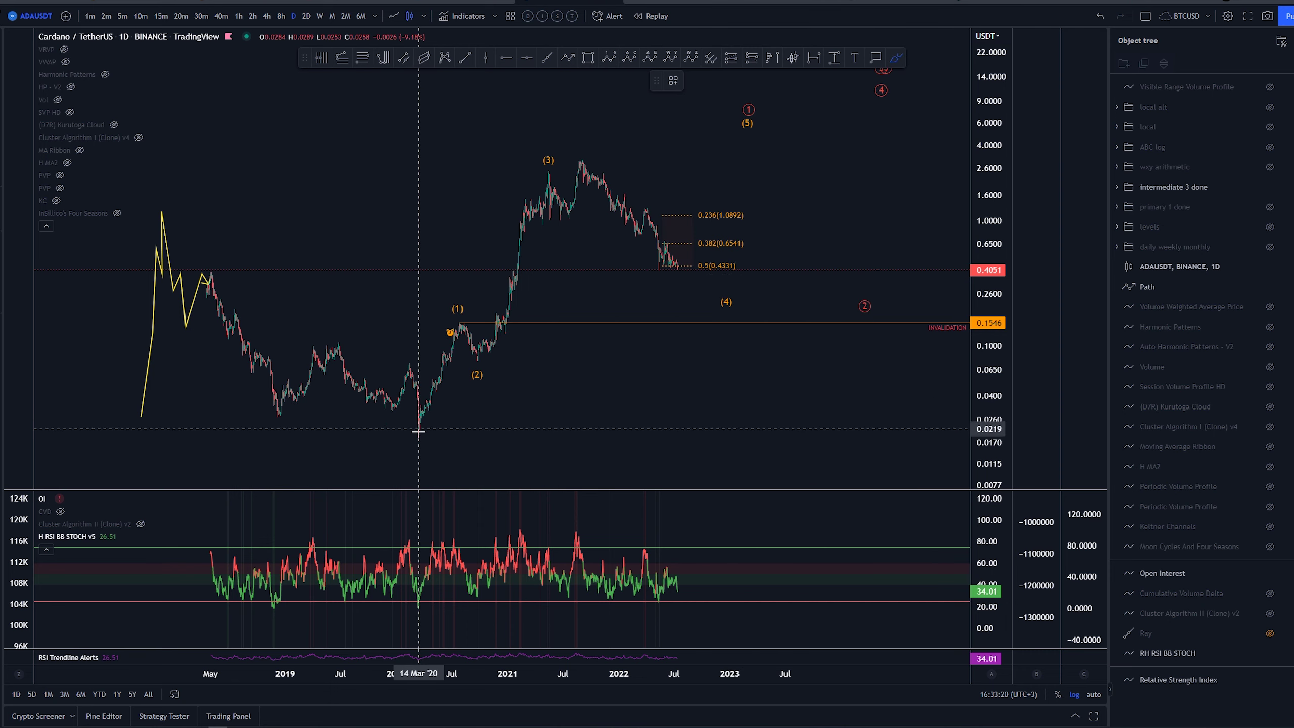
{"action": "mouse_move", "coordinate": [419, 453]}
{"action": "left_mouse_down"}
{"action": "mouse_move", "coordinate": [457, 326]}
{"action": "mouse_move", "coordinate": [530, 236]}
{"action": "mouse_move", "coordinate": [549, 174]}
{"action": "mouse_move", "coordinate": [565, 223]}
{"action": "mouse_move", "coordinate": [618, 200]}
{"action": "mouse_move", "coordinate": [664, 288]}
{"action": "mouse_move", "coordinate": [706, 275]}
{"action": "mouse_move", "coordinate": [621, 258]}
{"action": "left_mouse_up"}
{"action": "key", "text": "ctrl+z"}
{"action": "key", "text": "ctrl+z"}
{"action": "key", "text": "ctrl+z"}
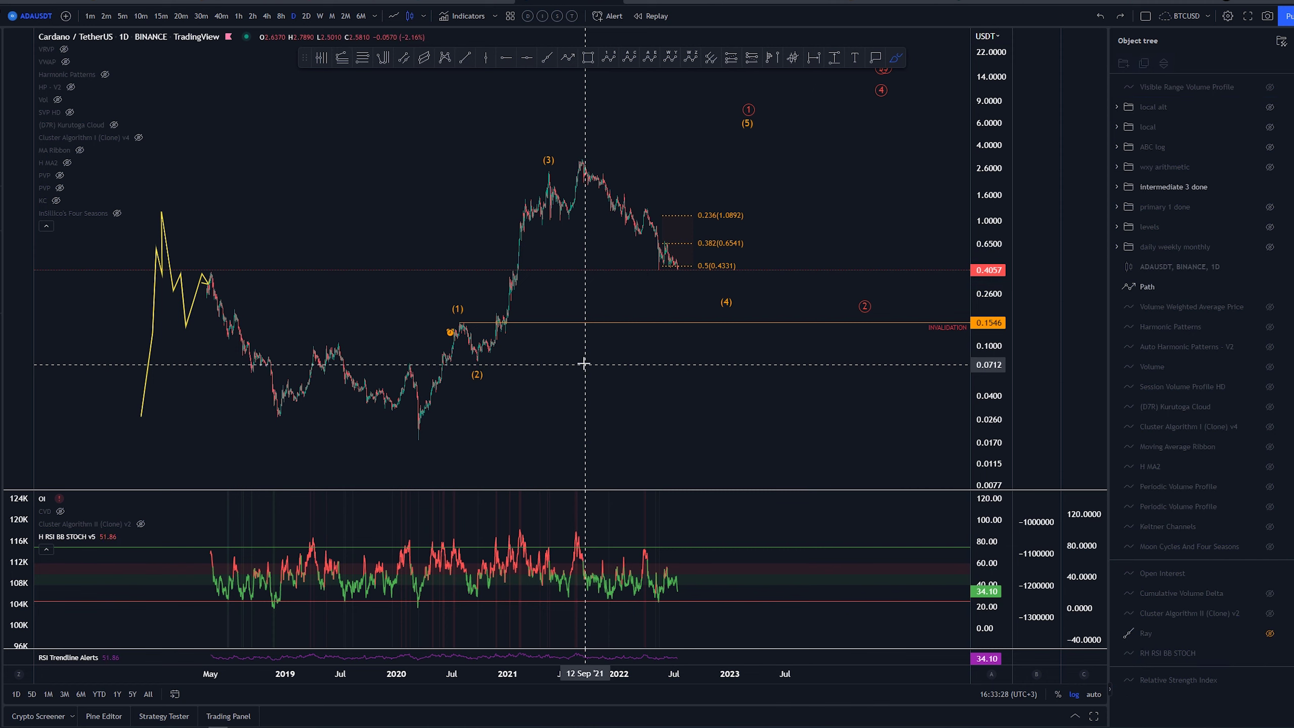
Brush over the advance from wave (2) to wave (3) and circle the wave (1) high, undoing both strokes.
{"action": "left_click_drag", "start_coordinate": [480, 357], "coordinate": [553, 174]}
{"action": "key", "text": "ctrl+z"}
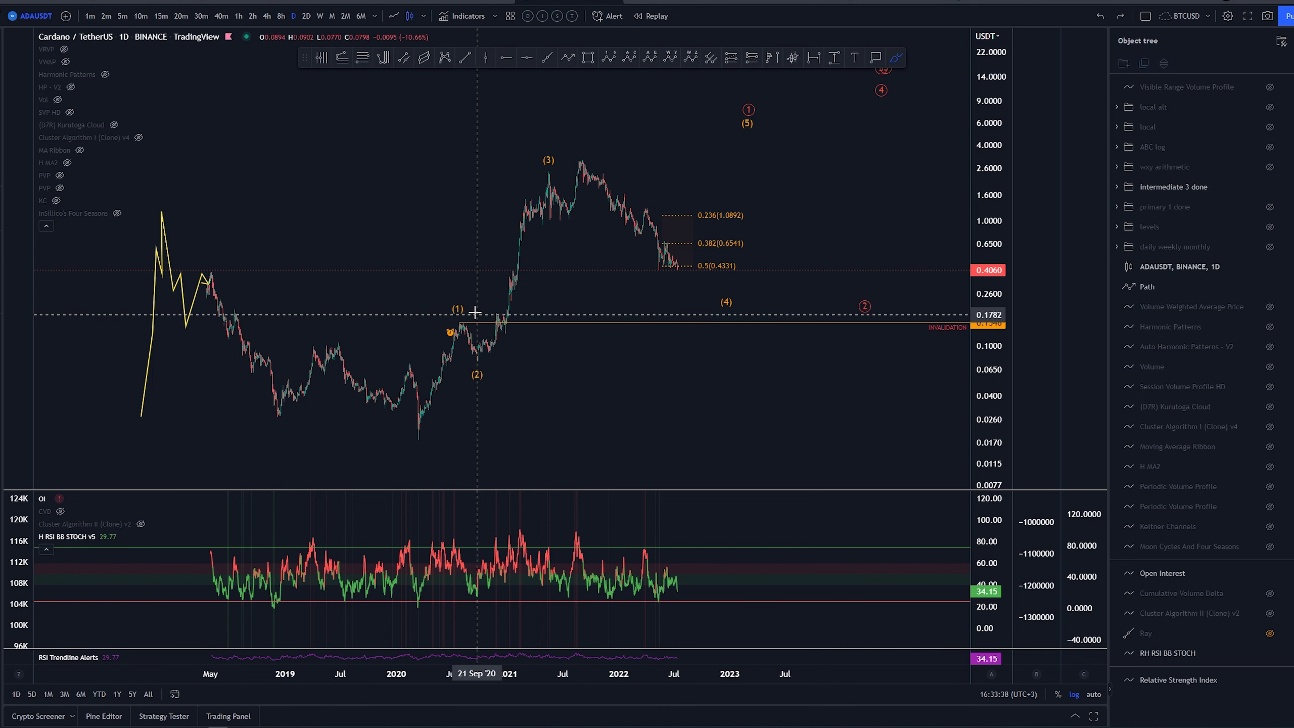
{"action": "left_click_drag", "start_coordinate": [464, 316], "coordinate": [475, 322]}
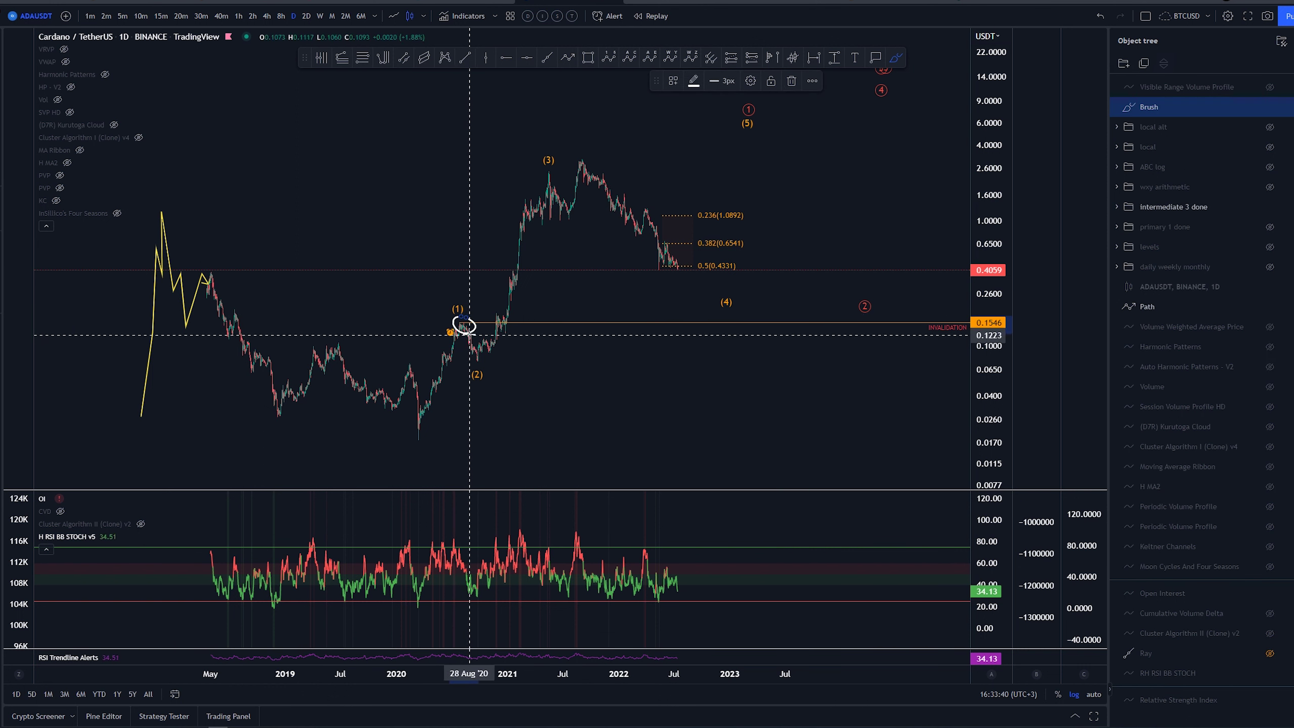
{"action": "key", "text": "ctrl+z"}
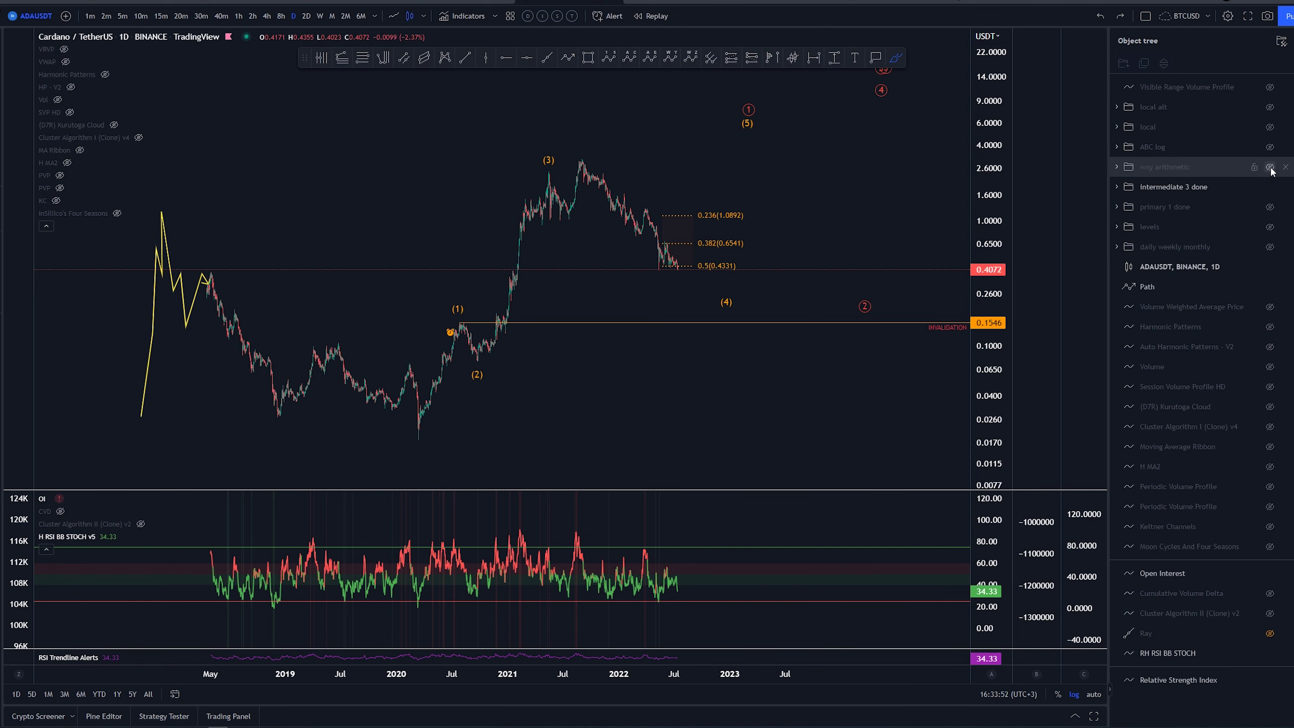
Show the "ABC log" drawing group, trace its decline towards wave C with a brush stroke, and delete the stroke.
{"action": "left_click", "coordinate": [1270, 146]}
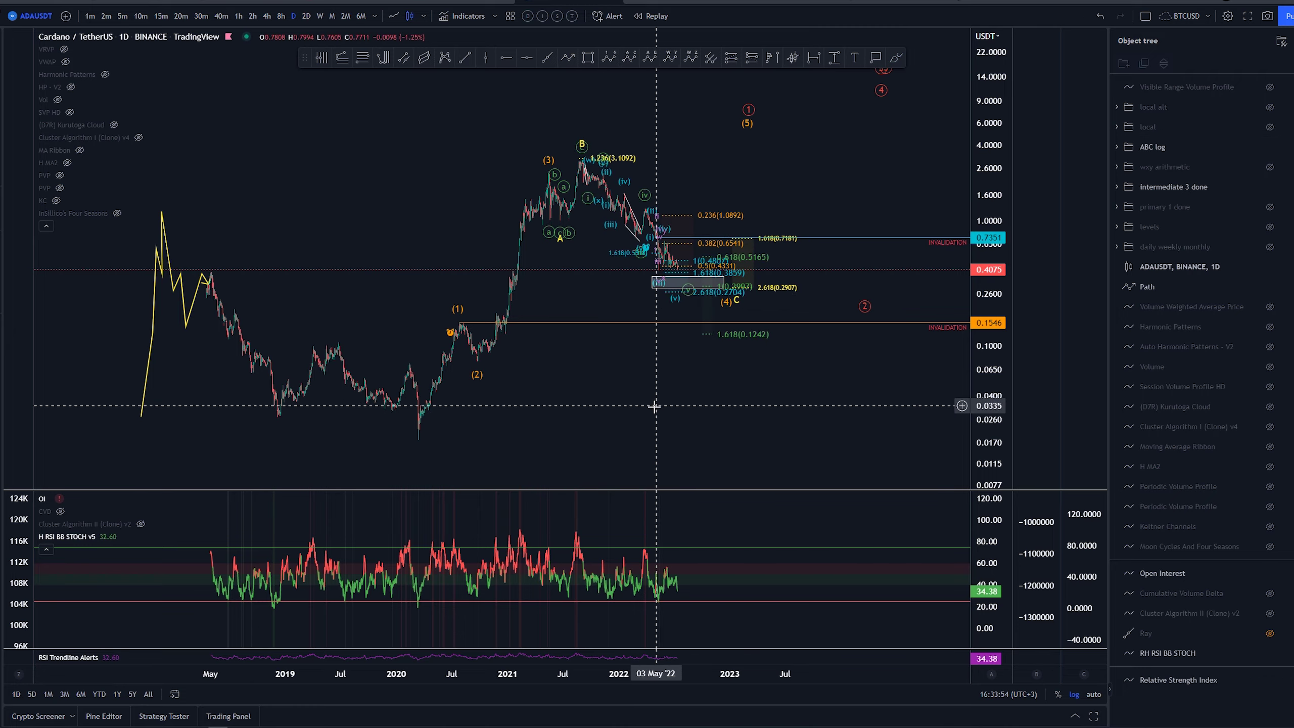
{"action": "scroll", "coordinate": [655, 407], "scroll_direction": "up", "scroll_amount": 5}
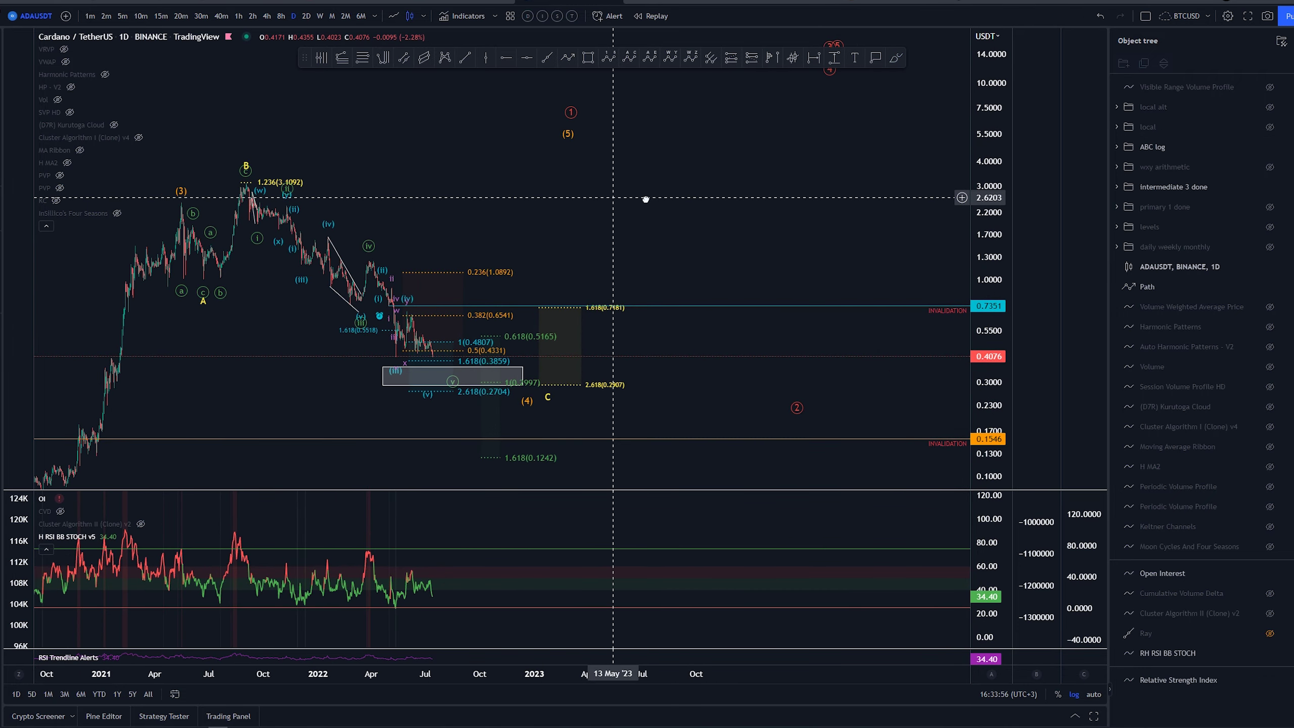
{"action": "left_click_drag", "start_coordinate": [667, 201], "coordinate": [819, 205]}
{"action": "left_click", "coordinate": [896, 58]}
{"action": "mouse_move", "coordinate": [339, 215]}
{"action": "left_mouse_down"}
{"action": "mouse_move", "coordinate": [393, 232]}
{"action": "mouse_move", "coordinate": [436, 215]}
{"action": "mouse_move", "coordinate": [598, 389]}
{"action": "left_mouse_up"}
{"action": "key", "text": "Delete"}
Switch the chart to the 4-hour timeframe and trace the decline from wave B with a temporary brush stroke.
{"action": "left_click", "coordinate": [267, 16]}
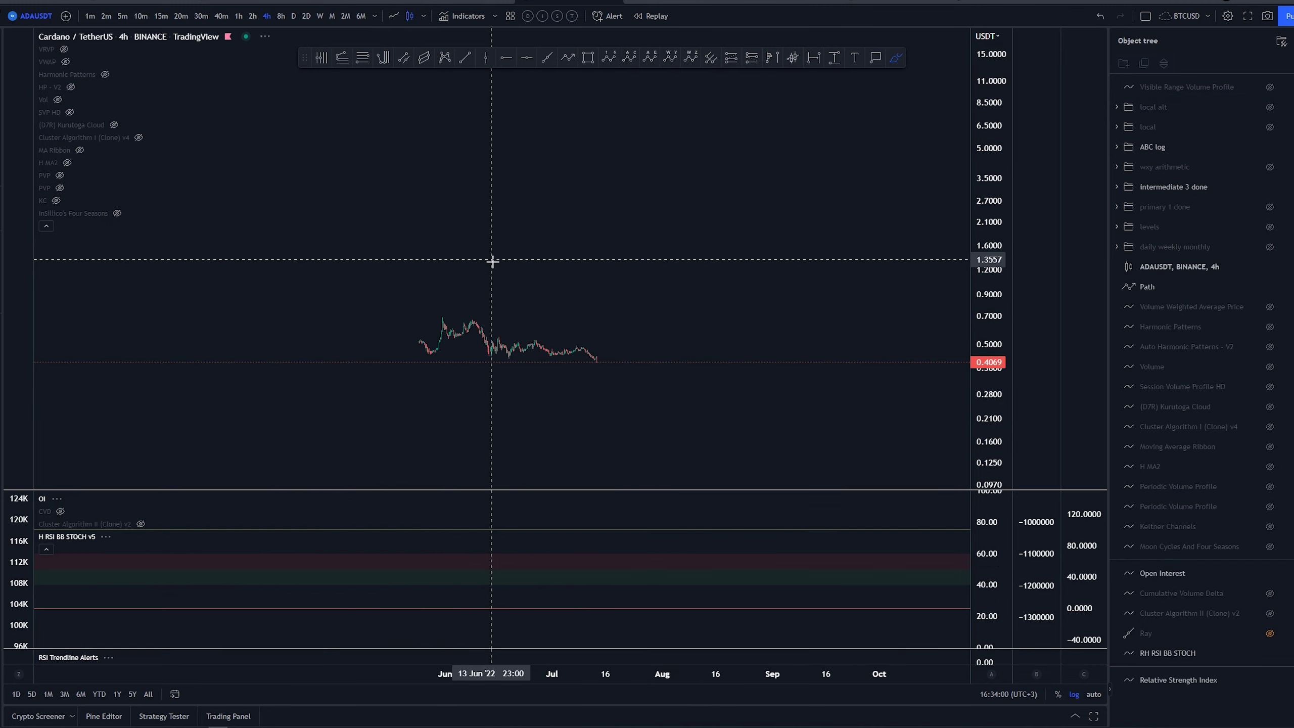
{"action": "scroll", "coordinate": [493, 262], "scroll_direction": "down", "scroll_amount": 6}
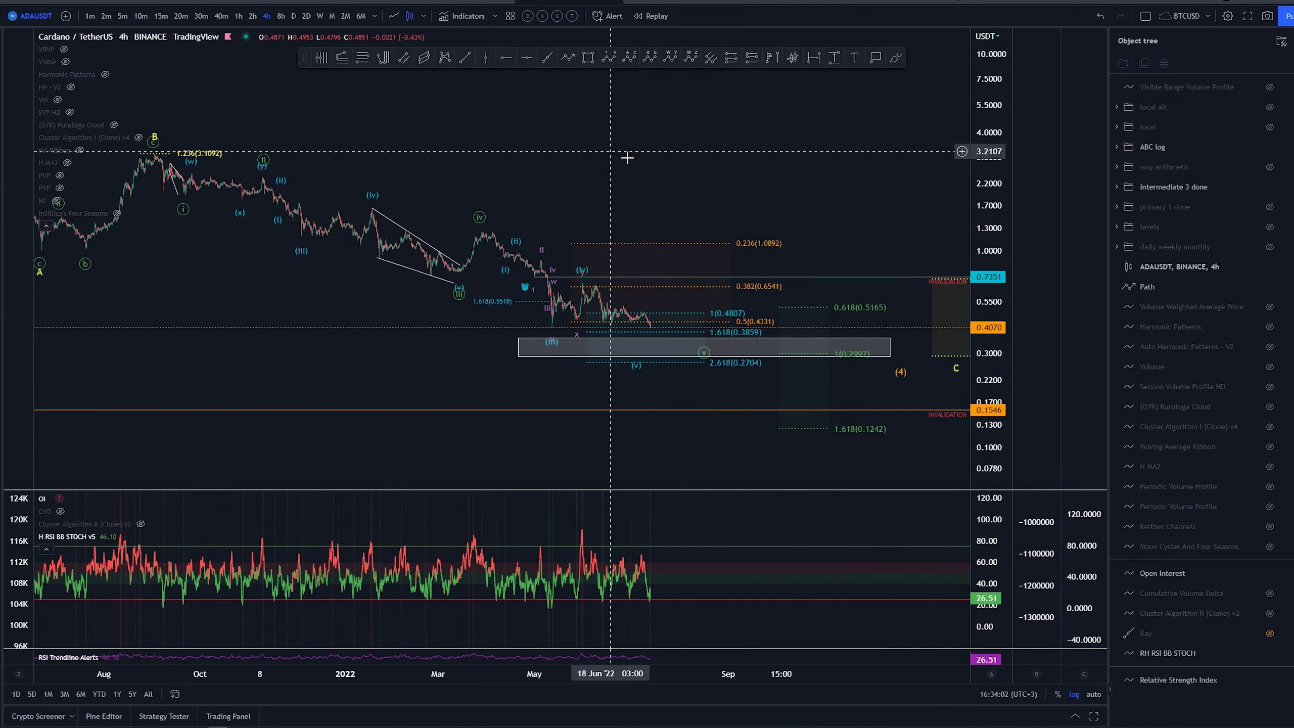
{"action": "left_click_drag", "start_coordinate": [988, 305], "coordinate": [963, 89]}
{"action": "left_click_drag", "start_coordinate": [839, 134], "coordinate": [865, 170]}
{"action": "left_click", "coordinate": [896, 58]}
{"action": "mouse_move", "coordinate": [186, 103]}
{"action": "left_mouse_down"}
{"action": "mouse_move", "coordinate": [220, 196]}
{"action": "mouse_move", "coordinate": [287, 132]}
{"action": "mouse_move", "coordinate": [488, 334]}
{"action": "mouse_move", "coordinate": [522, 234]}
{"action": "mouse_move", "coordinate": [658, 428]}
{"action": "left_mouse_up"}
{"action": "key", "text": "ctrl+z"}
Brush the subwaves from the green wave iv high down to (iii) and up to (iv), and undo the stroke.
{"action": "left_click_drag", "start_coordinate": [853, 241], "coordinate": [823, 150]}
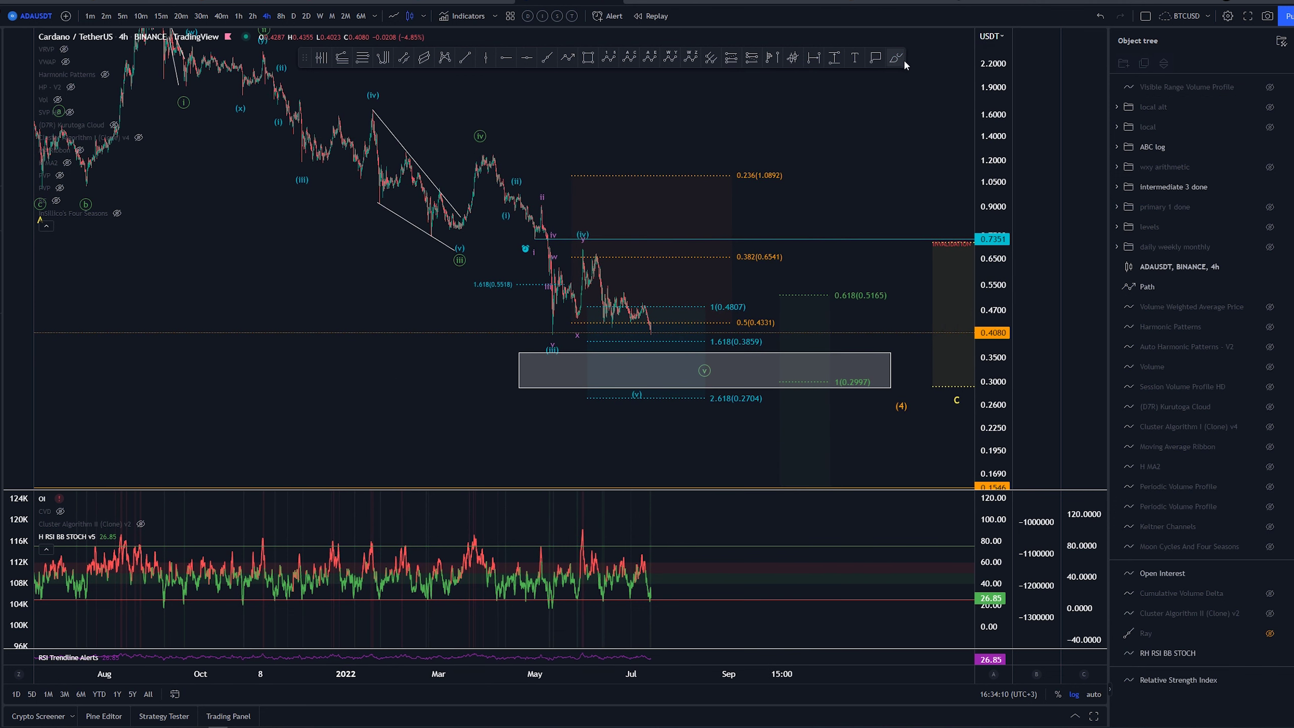
{"action": "mouse_move", "coordinate": [484, 148]}
{"action": "left_mouse_down"}
{"action": "mouse_move", "coordinate": [504, 216]}
{"action": "mouse_move", "coordinate": [532, 231]}
{"action": "mouse_move", "coordinate": [564, 341]}
{"action": "mouse_move", "coordinate": [584, 266]}
{"action": "left_mouse_up"}
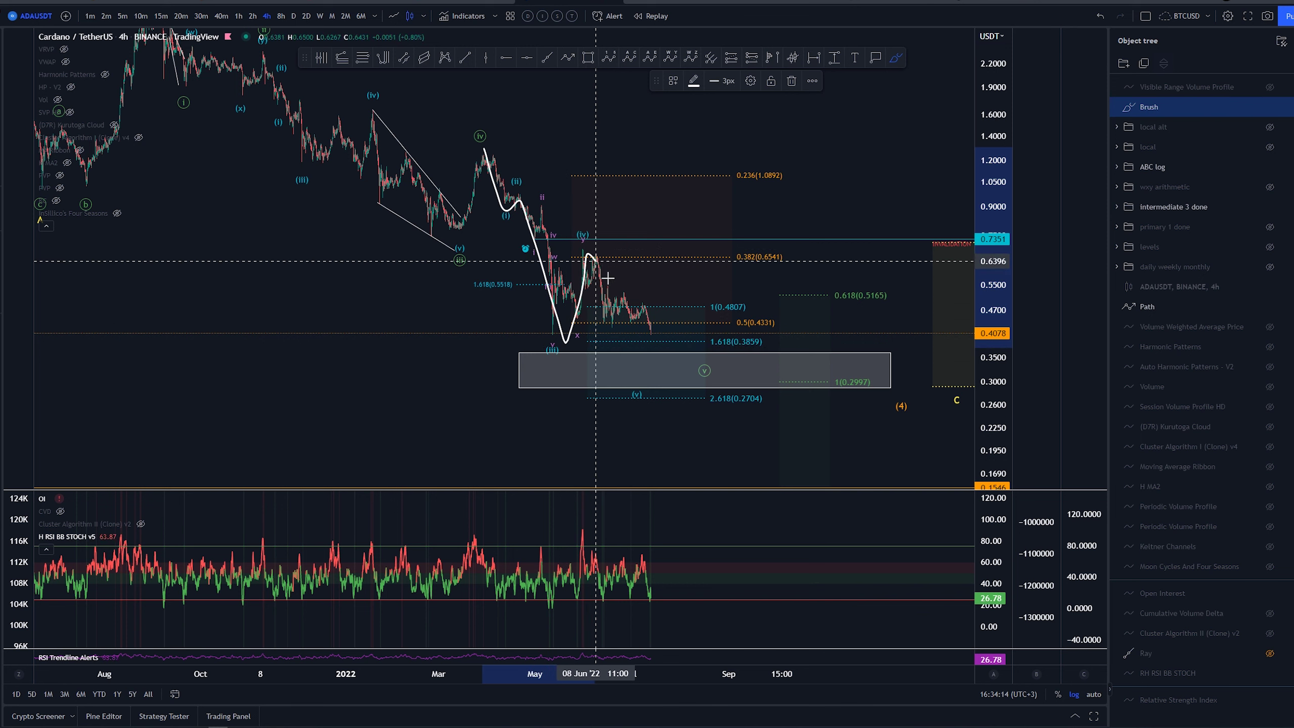
{"action": "key", "text": "ctrl+z"}
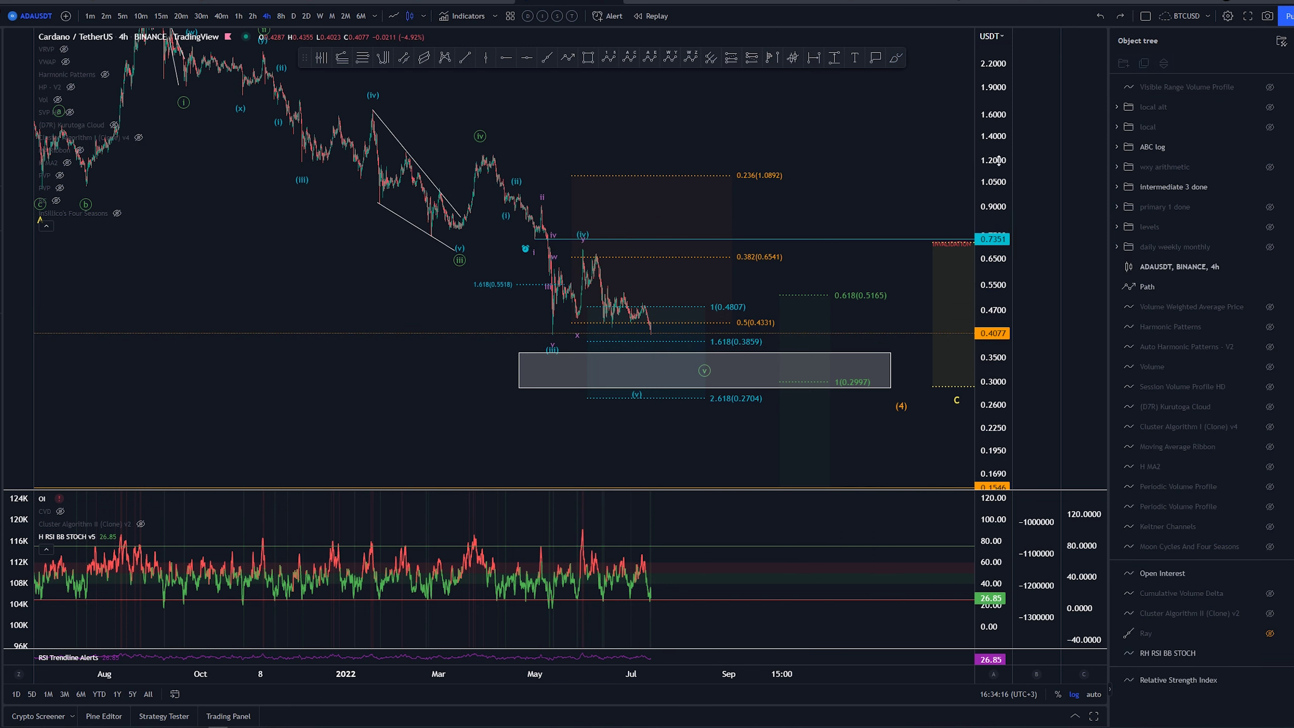
Brush a short mark above the recent price action near the cyan wave (iv) high and undo the stroke.
{"action": "left_click", "coordinate": [896, 58]}
{"action": "mouse_move", "coordinate": [622, 253]}
{"action": "left_mouse_down"}
{"action": "mouse_move", "coordinate": [593, 256]}
{"action": "mouse_move", "coordinate": [617, 230]}
{"action": "left_mouse_up"}
{"action": "key", "text": "ctrl+z"}
{"action": "left_click_drag", "start_coordinate": [883, 174], "coordinate": [686, 163]}
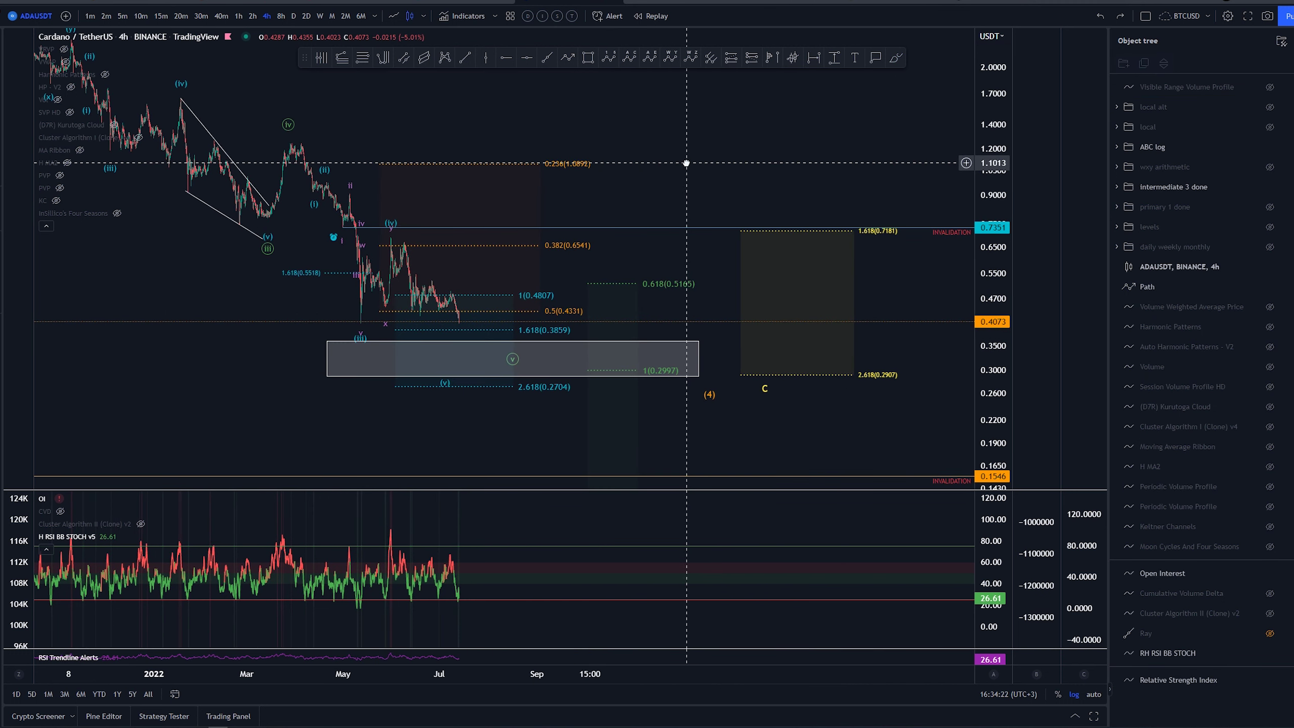
Select the cyan Fibonacci extension with the 1.618 and 2.618 levels and examine its anchor points against the wave count.
{"action": "left_click", "coordinate": [497, 334]}
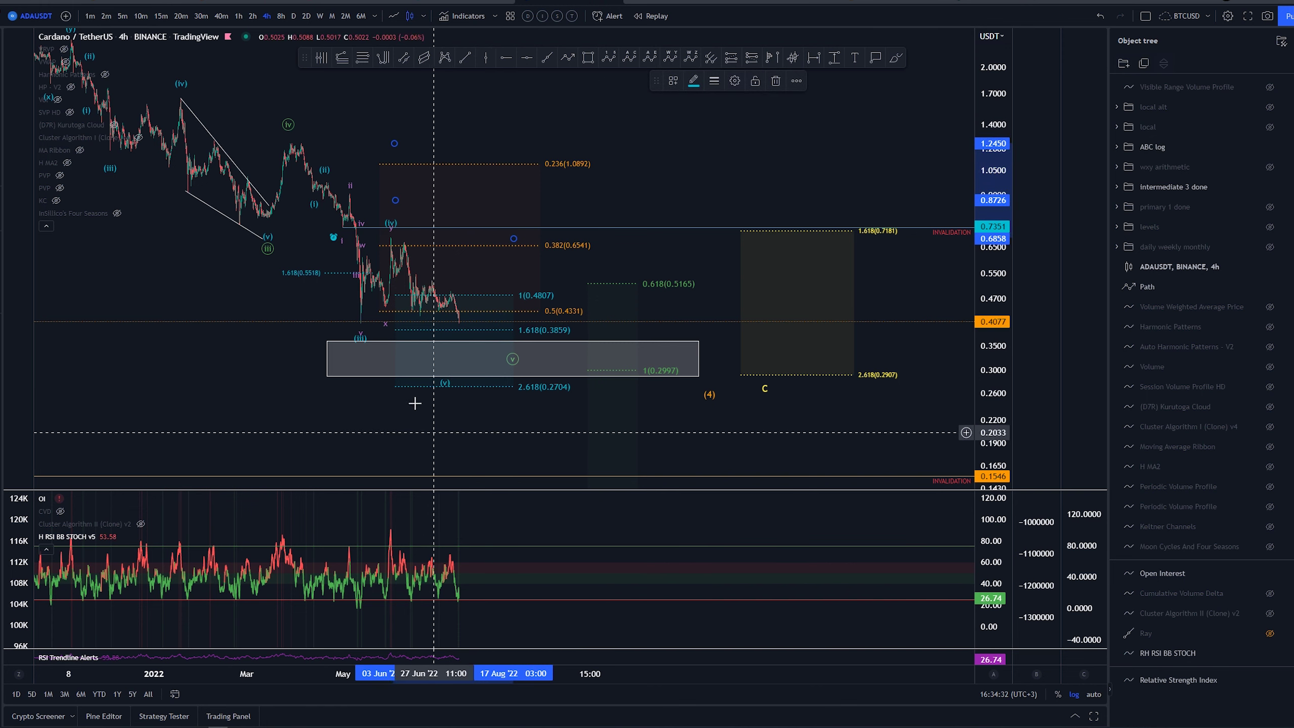
{"action": "left_click_drag", "start_coordinate": [374, 191], "coordinate": [416, 215]}
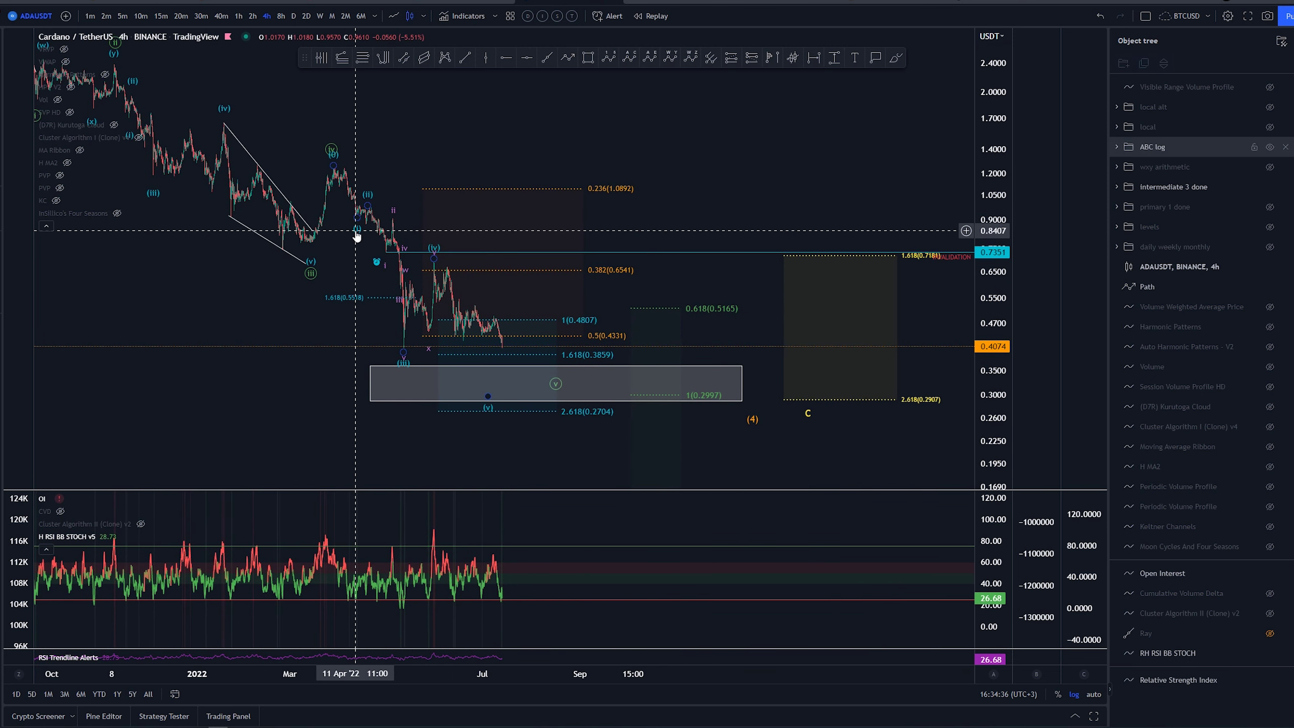
{"action": "left_click", "coordinate": [533, 320]}
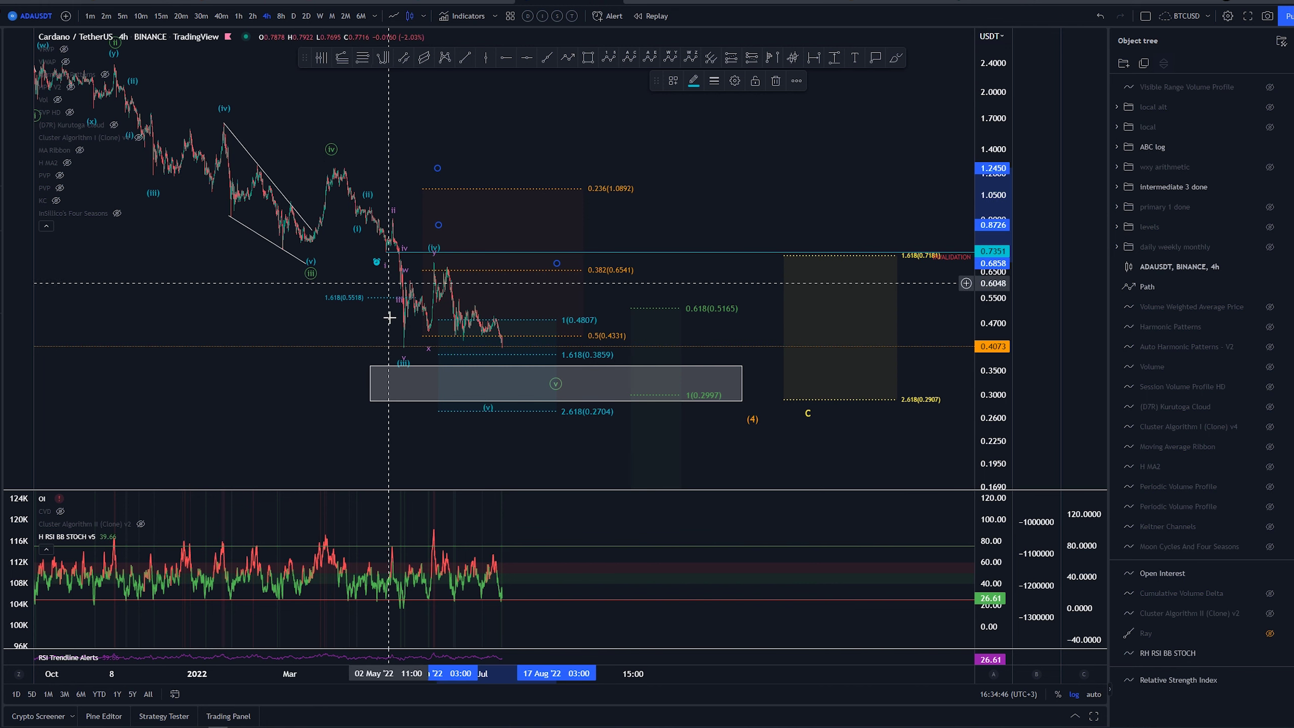
{"action": "left_click", "coordinate": [896, 57]}
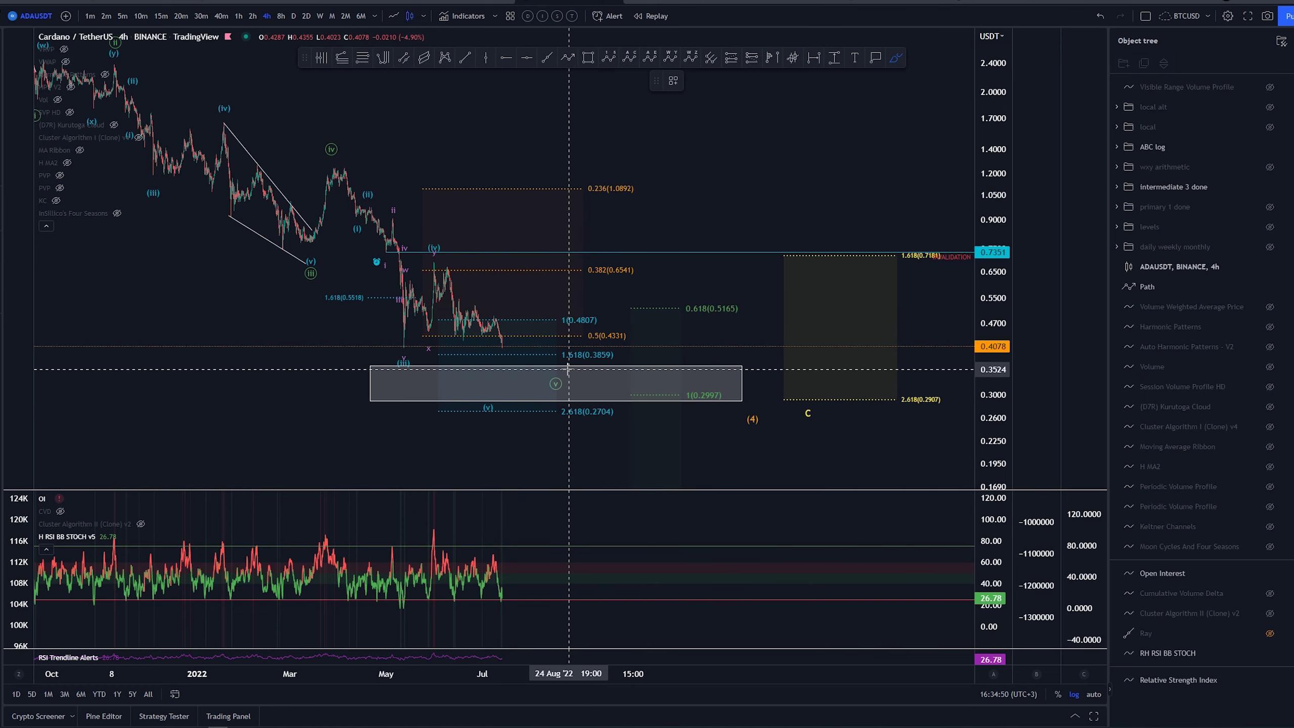
{"action": "left_click_drag", "start_coordinate": [531, 451], "coordinate": [415, 424]}
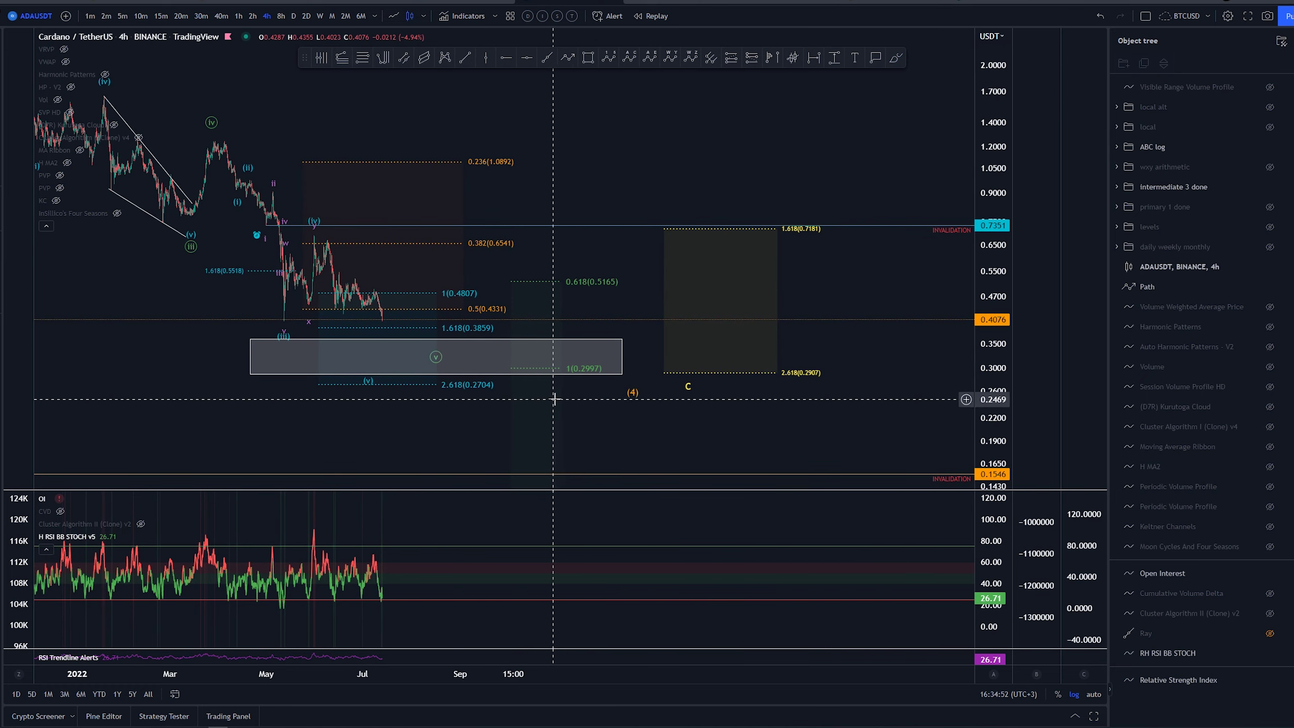
Switch the chart to the 8-hour timeframe and trace the decline from wave B into the target box with temporary brush strokes.
{"action": "left_click", "coordinate": [280, 16]}
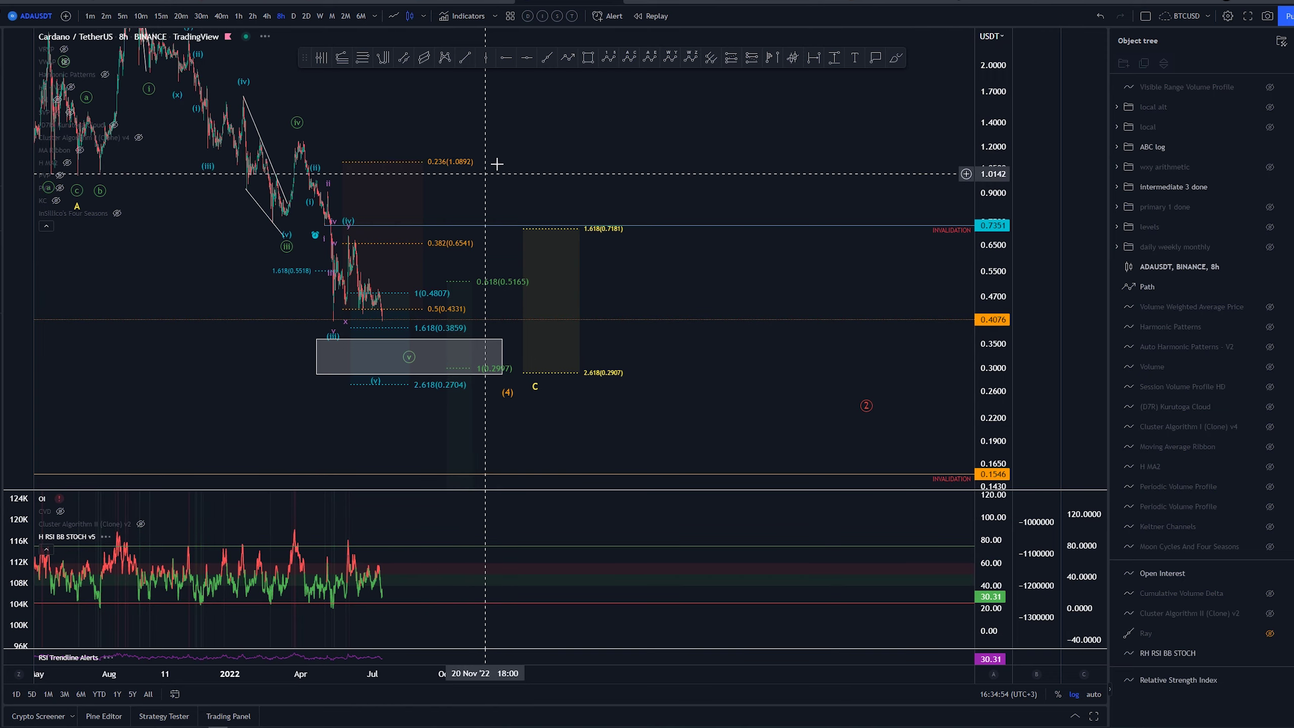
{"action": "left_click_drag", "start_coordinate": [555, 163], "coordinate": [743, 166]}
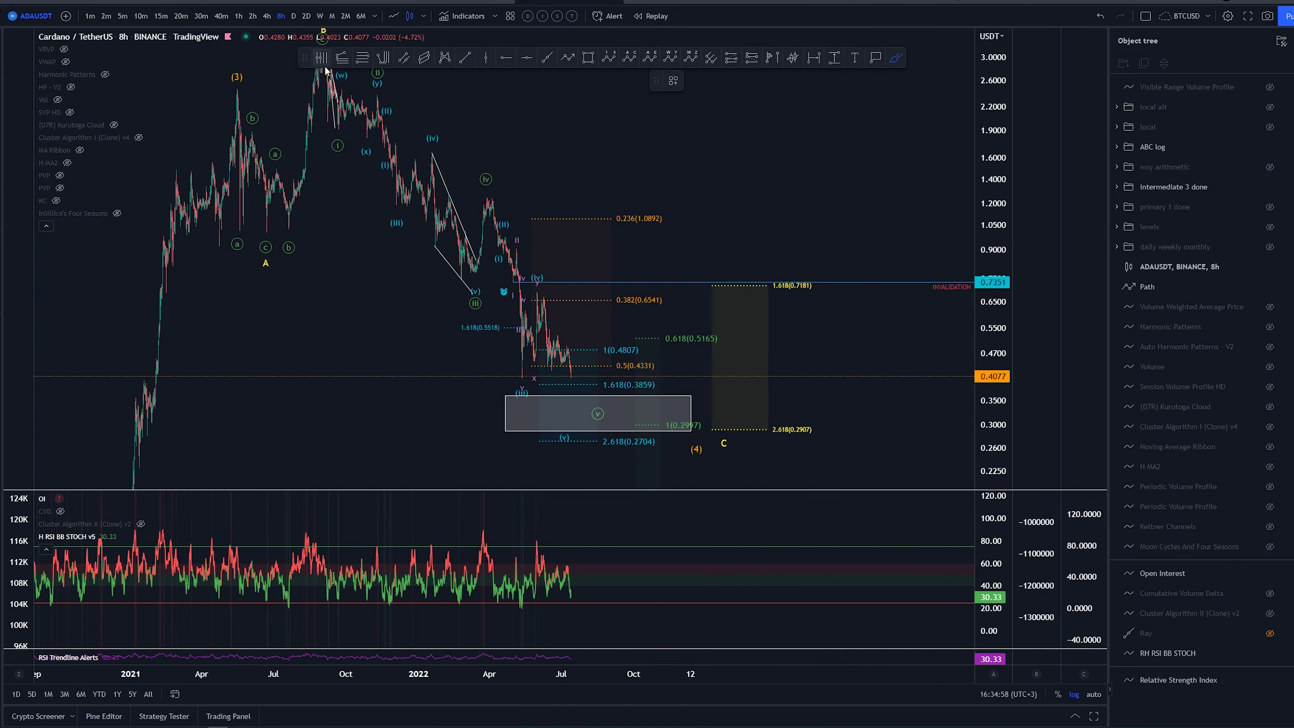
{"action": "mouse_move", "coordinate": [324, 68]}
{"action": "left_mouse_down"}
{"action": "mouse_move", "coordinate": [385, 95]}
{"action": "mouse_move", "coordinate": [491, 194]}
{"action": "mouse_move", "coordinate": [602, 421]}
{"action": "left_mouse_up"}
{"action": "key", "text": "ctrl+z"}
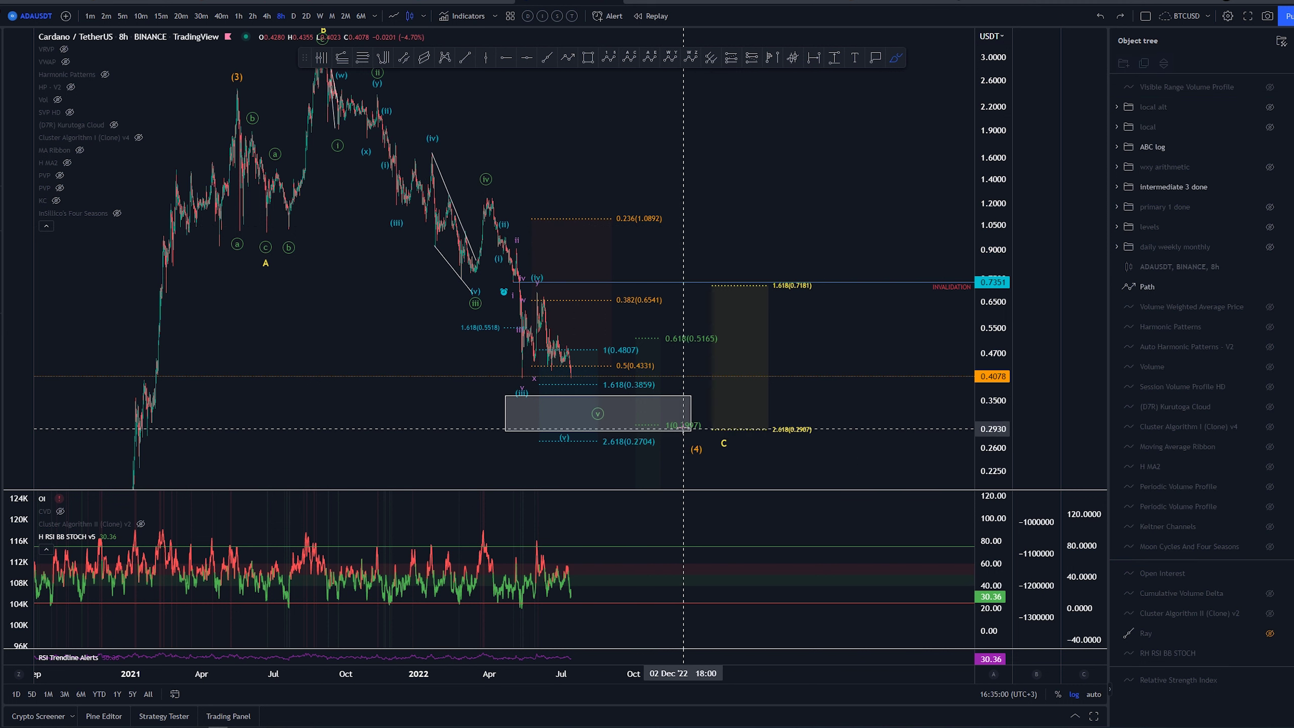
{"action": "mouse_move", "coordinate": [683, 423]}
{"action": "left_mouse_down"}
{"action": "mouse_move", "coordinate": [702, 439]}
{"action": "mouse_move", "coordinate": [656, 431]}
{"action": "mouse_move", "coordinate": [703, 437]}
{"action": "left_mouse_up"}
{"action": "key", "text": "ctrl+z"}
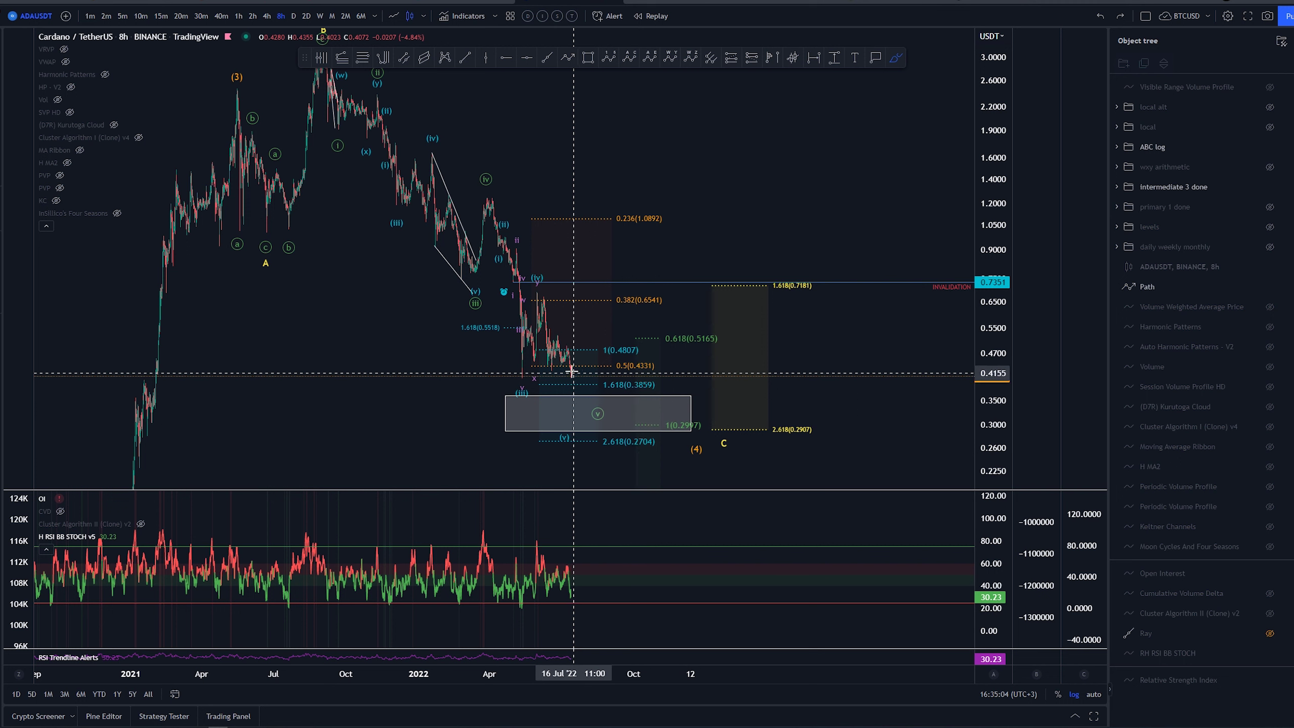
Examine the green Fibonacci extension's anchor points, circle the green wave iii low with the brush, and delete the circle.
{"action": "key", "text": "Escape"}
{"action": "left_click", "coordinate": [655, 344]}
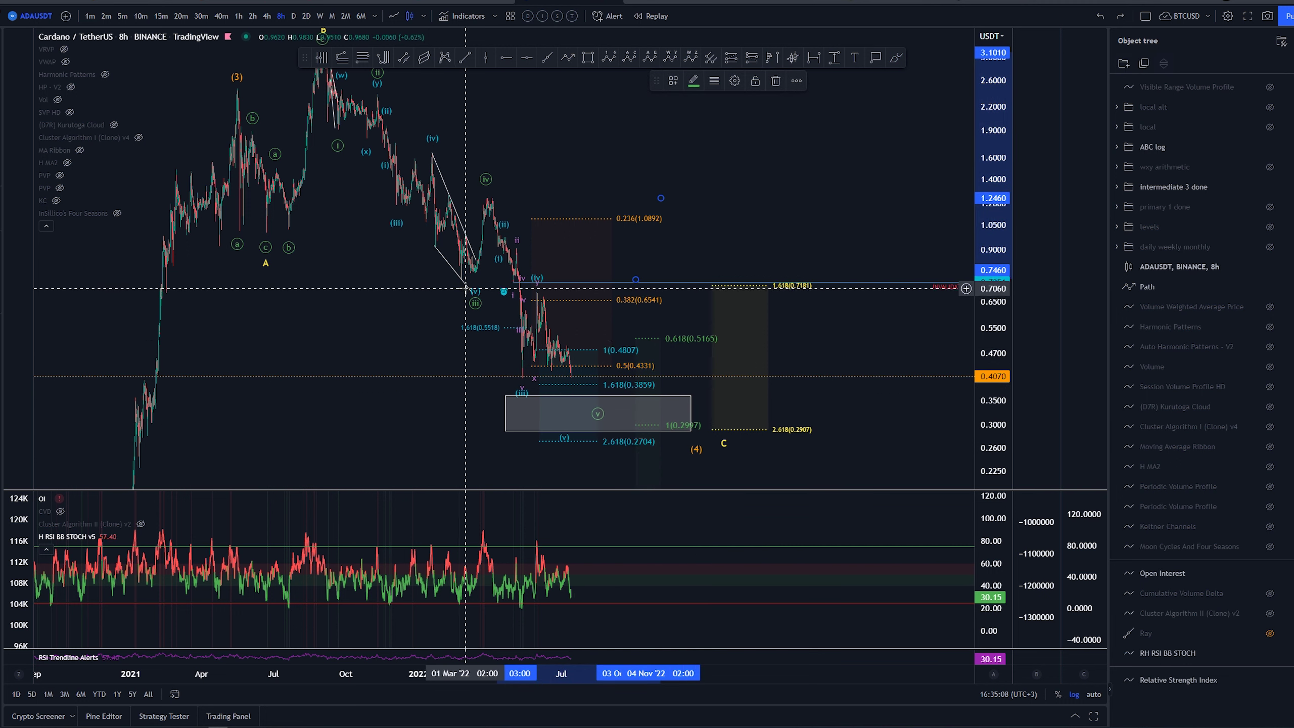
{"action": "left_click", "coordinate": [896, 57]}
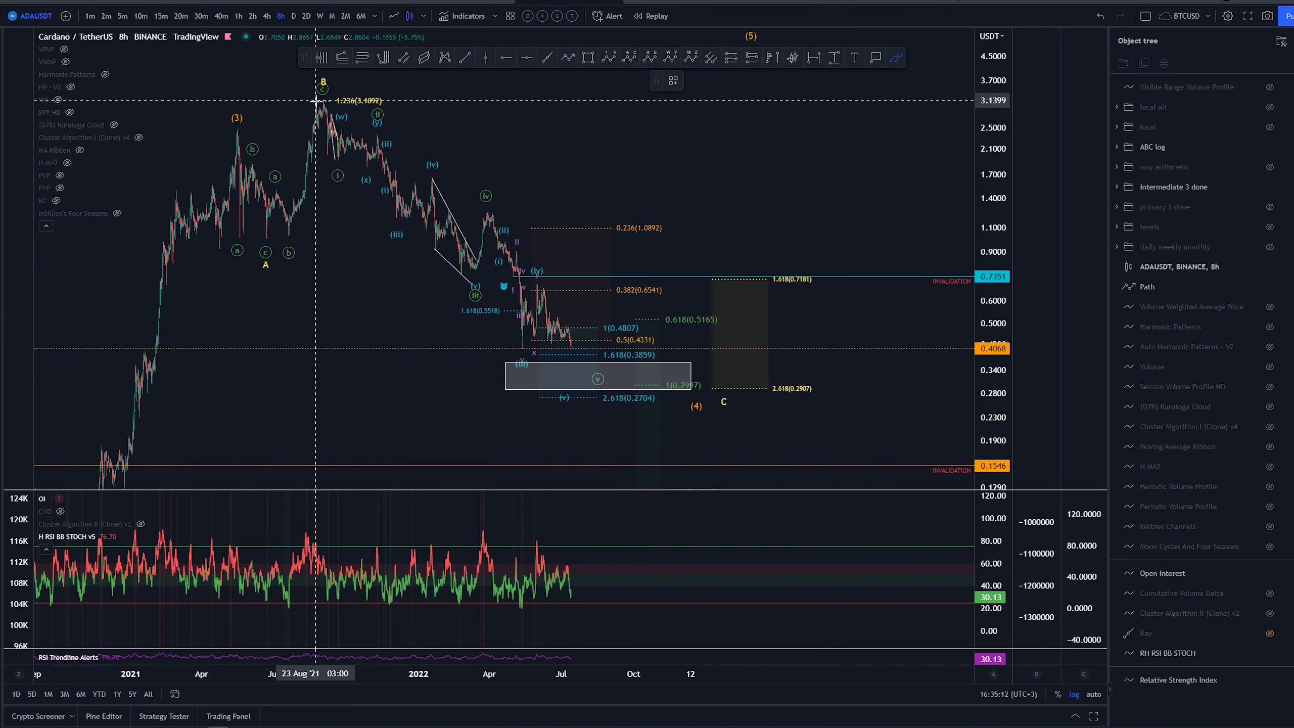
{"action": "left_click_drag", "start_coordinate": [442, 272], "coordinate": [474, 267]}
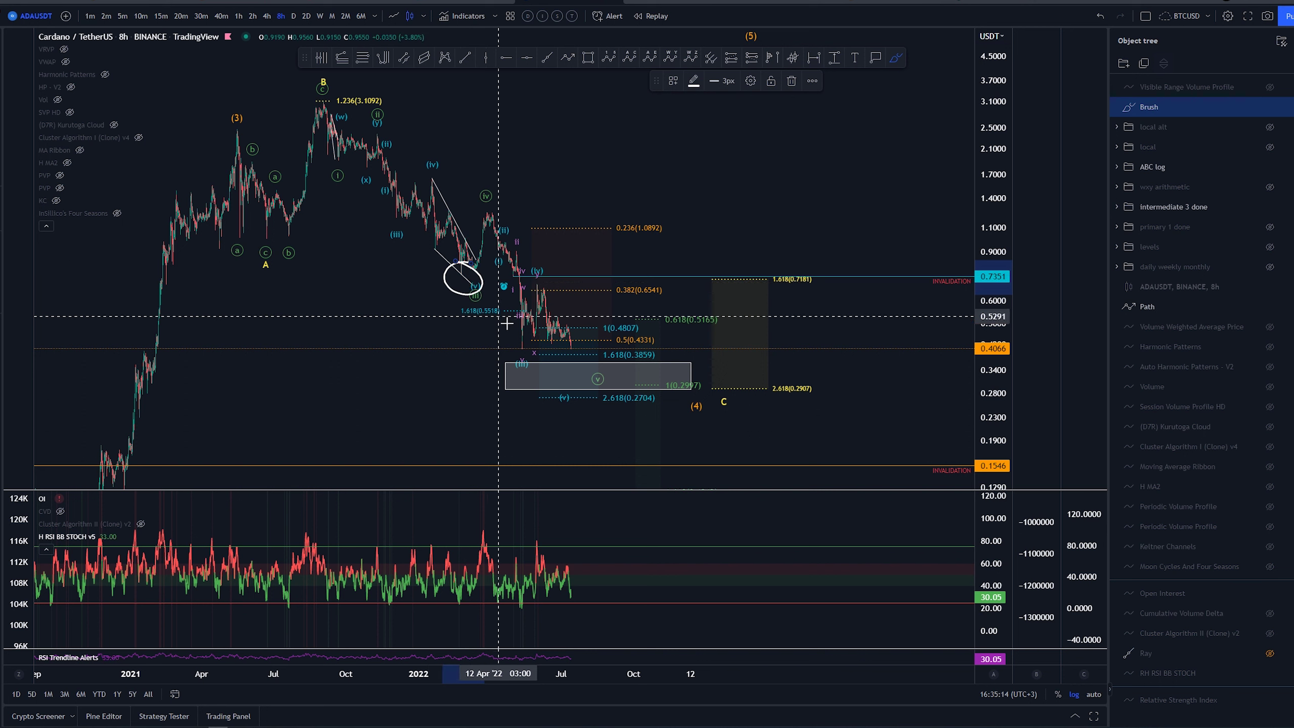
{"action": "key", "text": "Delete"}
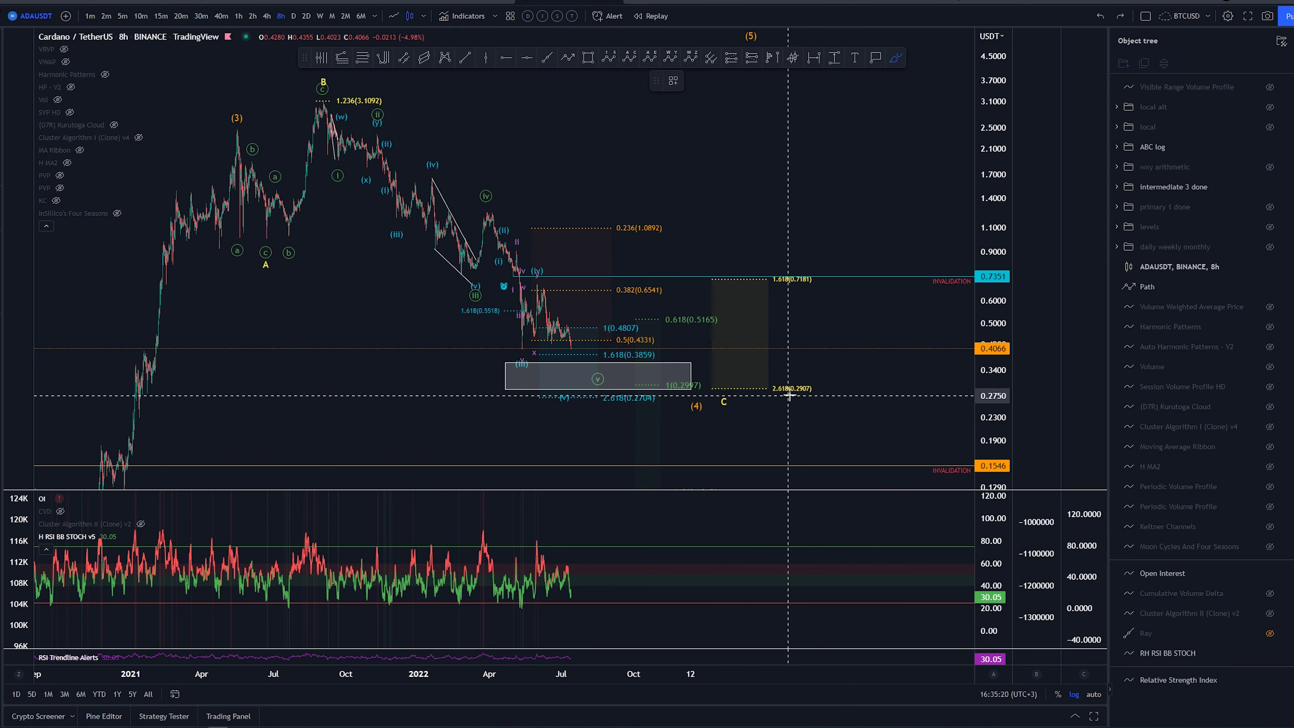
Brush marks beside the yellow 2.618 level and along the advance from wave A to wave B, removing each stroke.
{"action": "mouse_move", "coordinate": [815, 384]}
{"action": "left_mouse_down"}
{"action": "mouse_move", "coordinate": [786, 410]}
{"action": "mouse_move", "coordinate": [806, 384]}
{"action": "left_mouse_up"}
{"action": "key", "text": "Delete"}
{"action": "left_click_drag", "start_coordinate": [248, 166], "coordinate": [344, 104]}
{"action": "key", "text": "ctrl+z"}
{"action": "mouse_move", "coordinate": [803, 377]}
{"action": "left_mouse_down"}
{"action": "mouse_move", "coordinate": [818, 400]}
{"action": "mouse_move", "coordinate": [731, 362]}
{"action": "left_mouse_up"}
{"action": "key", "text": "ctrl+z"}
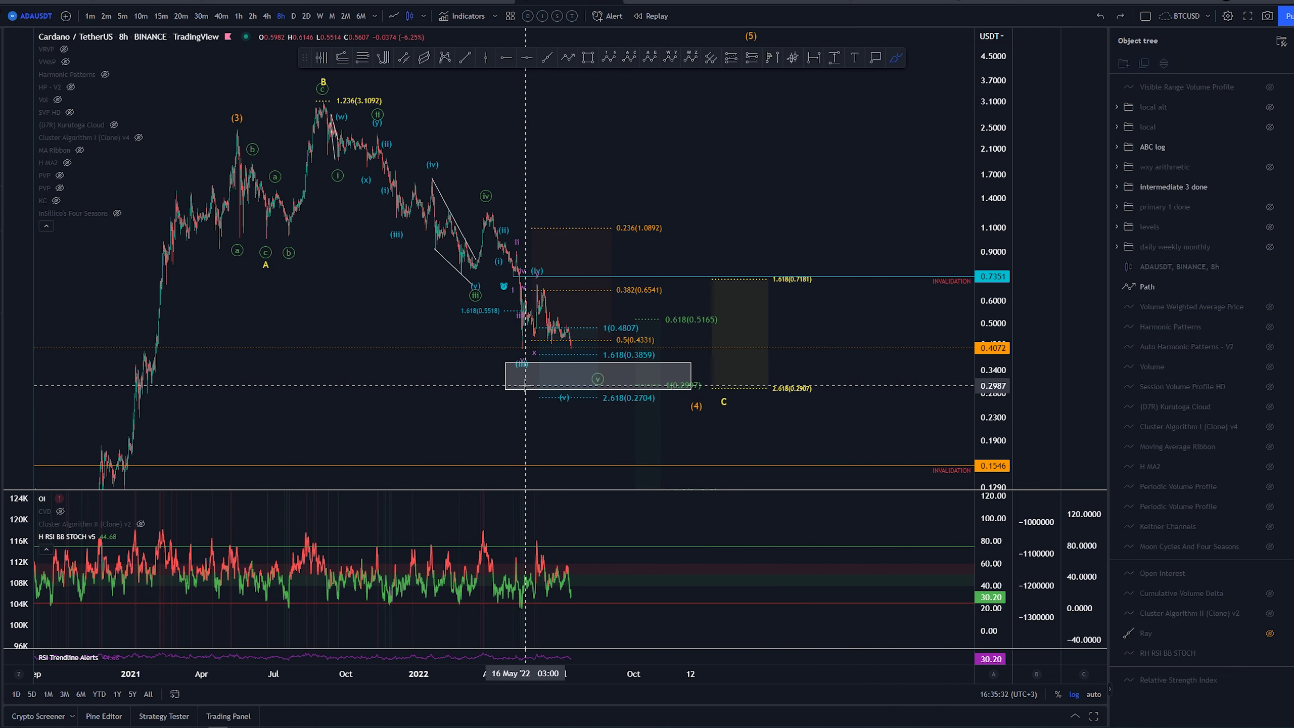
Circle the lower part of the white target box, undo the stroke, and narrow the box to about 0.3105–0.2837.
{"action": "mouse_move", "coordinate": [526, 384]}
{"action": "left_mouse_down"}
{"action": "mouse_move", "coordinate": [608, 387]}
{"action": "mouse_move", "coordinate": [574, 384]}
{"action": "left_mouse_up"}
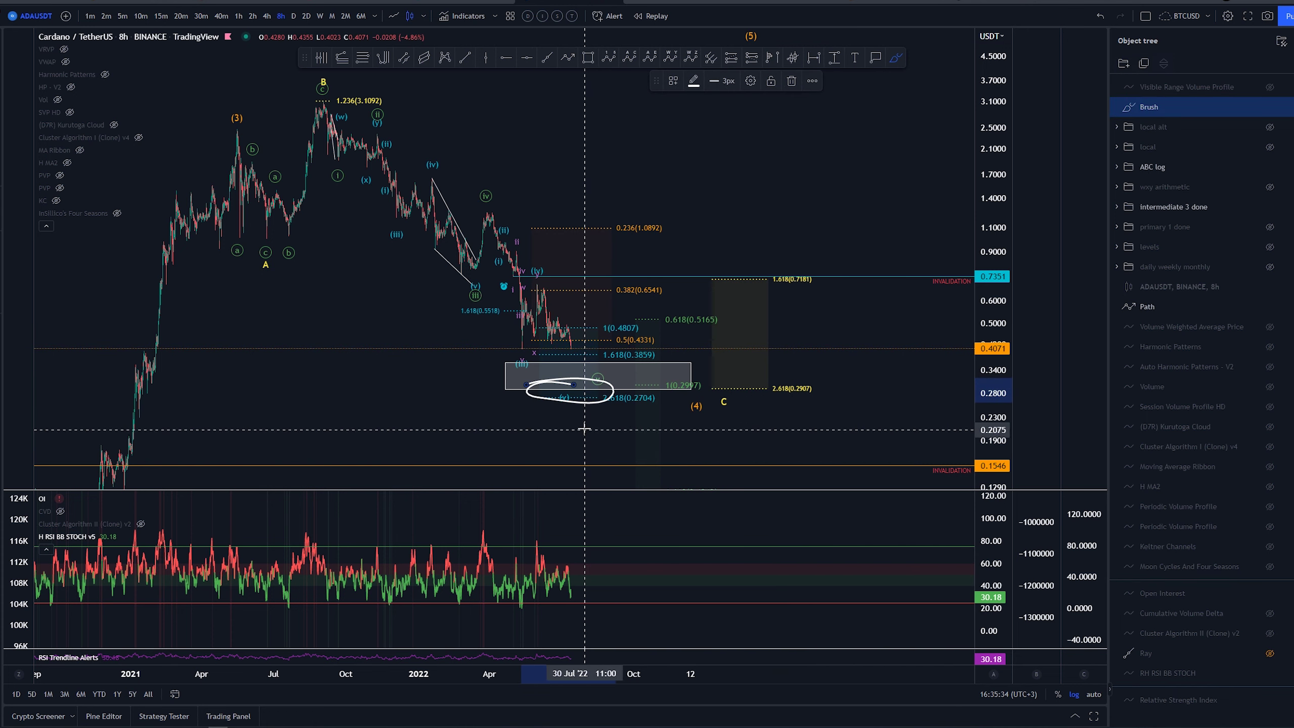
{"action": "key", "text": "ctrl+z"}
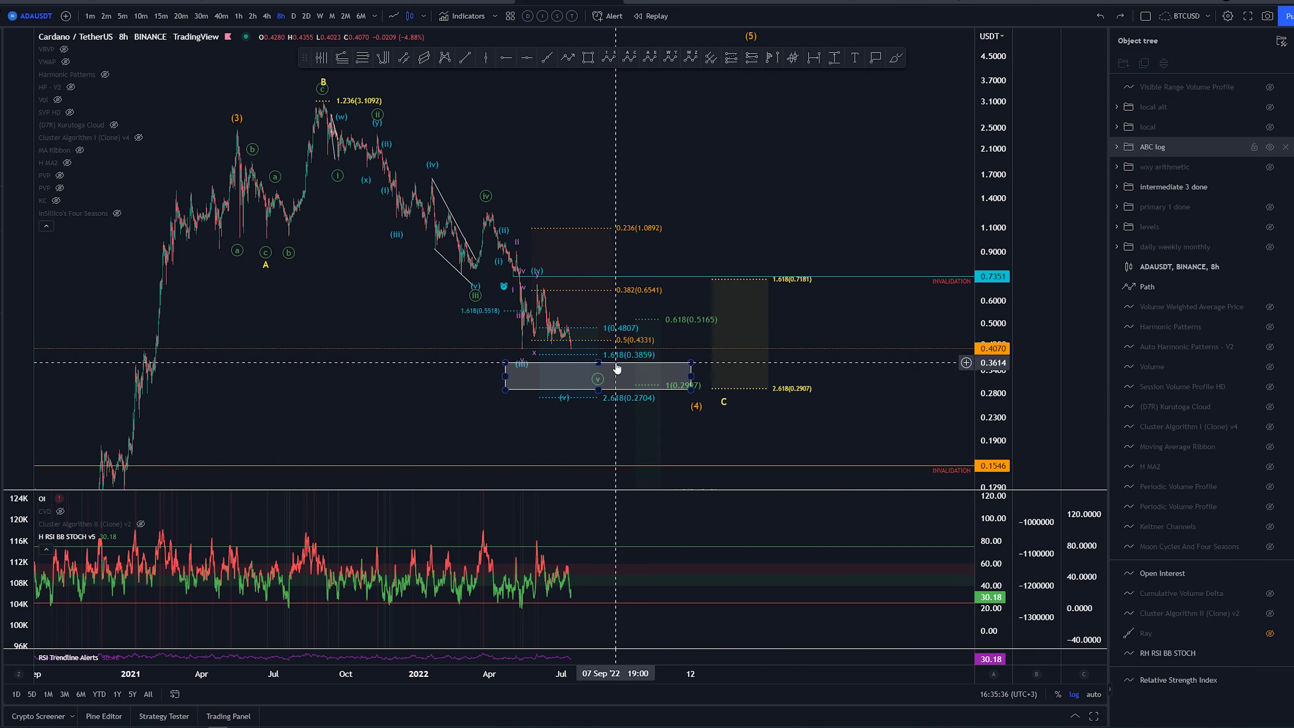
{"action": "left_click_drag", "start_coordinate": [598, 363], "coordinate": [617, 387]}
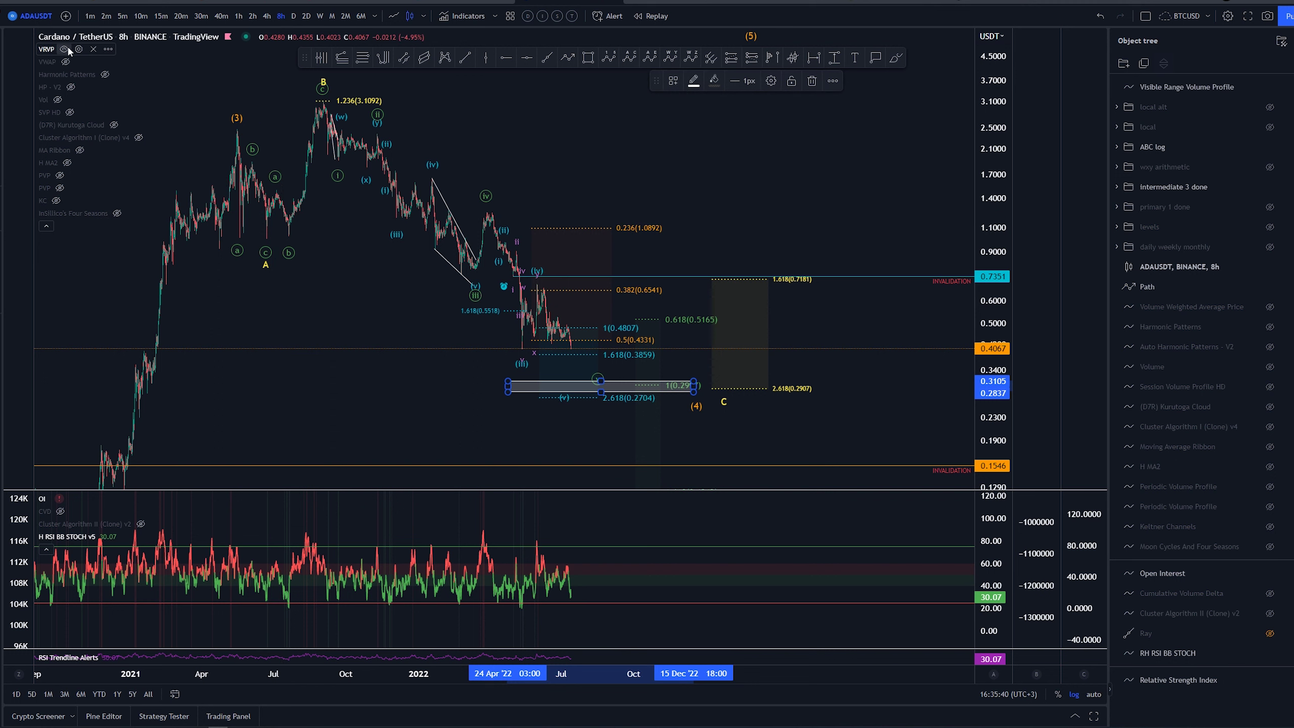
Show the Visible Range Volume Profile and mark its section around the target box's price level with temporary brush strokes.
{"action": "left_click", "coordinate": [66, 49]}
{"action": "left_click", "coordinate": [897, 57]}
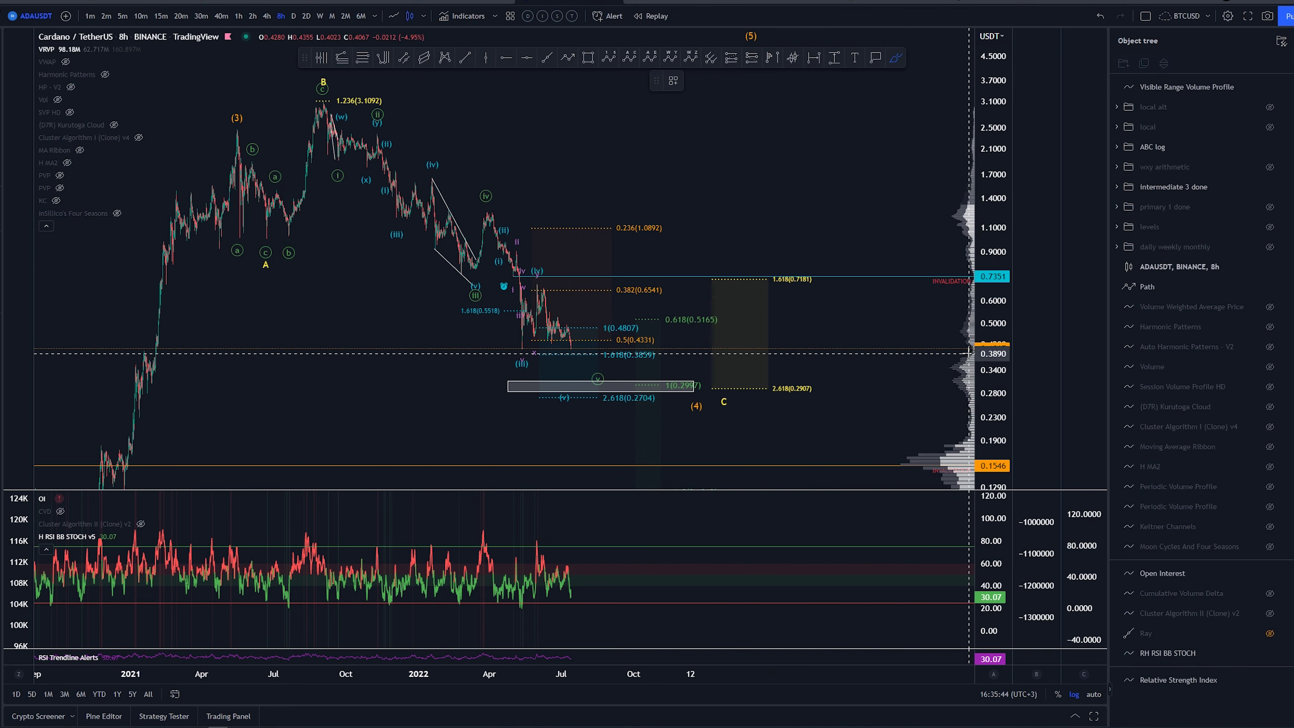
{"action": "left_click_drag", "start_coordinate": [969, 353], "coordinate": [953, 368]}
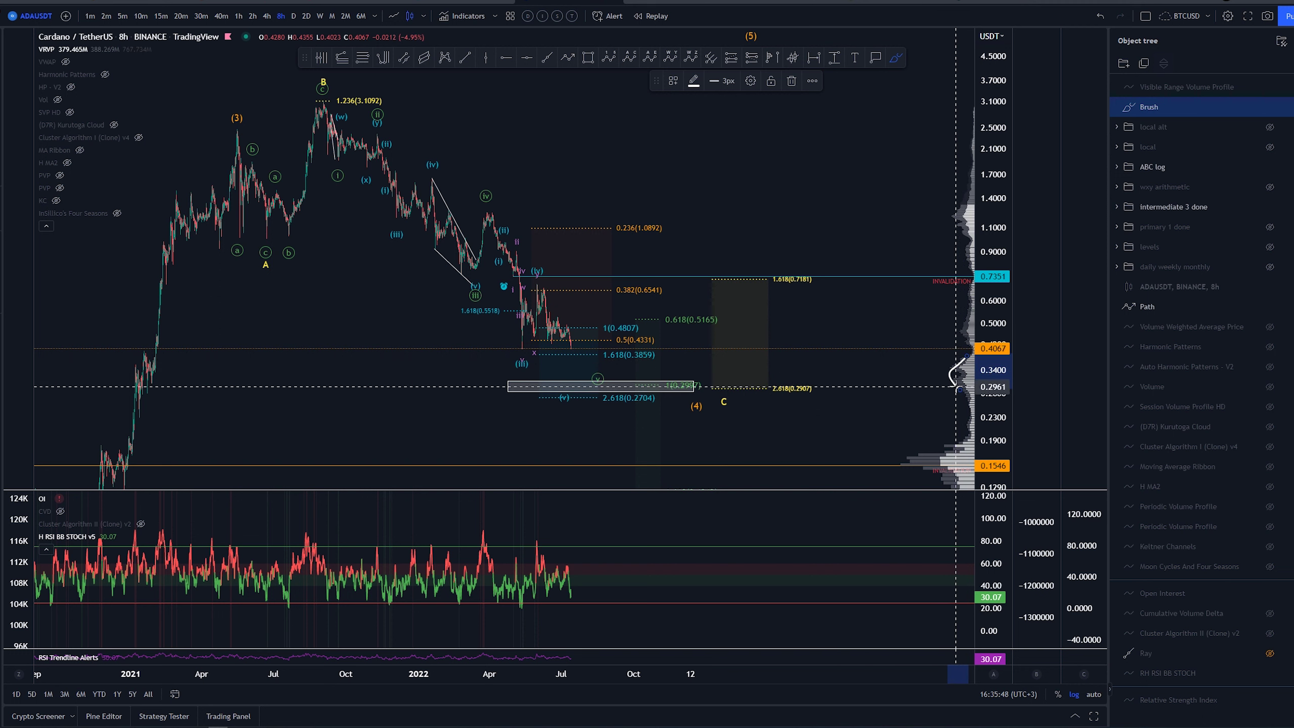
{"action": "left_click_drag", "start_coordinate": [970, 355], "coordinate": [970, 397]}
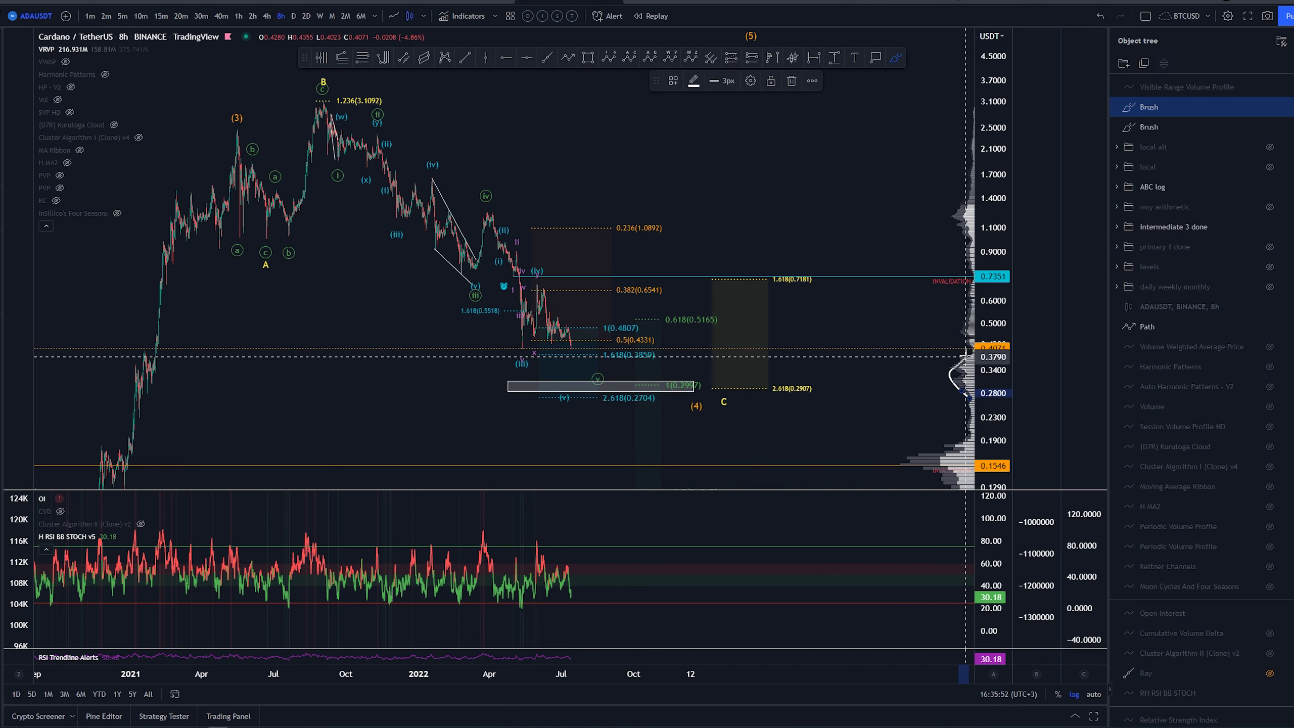
{"action": "key", "text": "ctrl+z"}
{"action": "key", "text": "ctrl+z"}
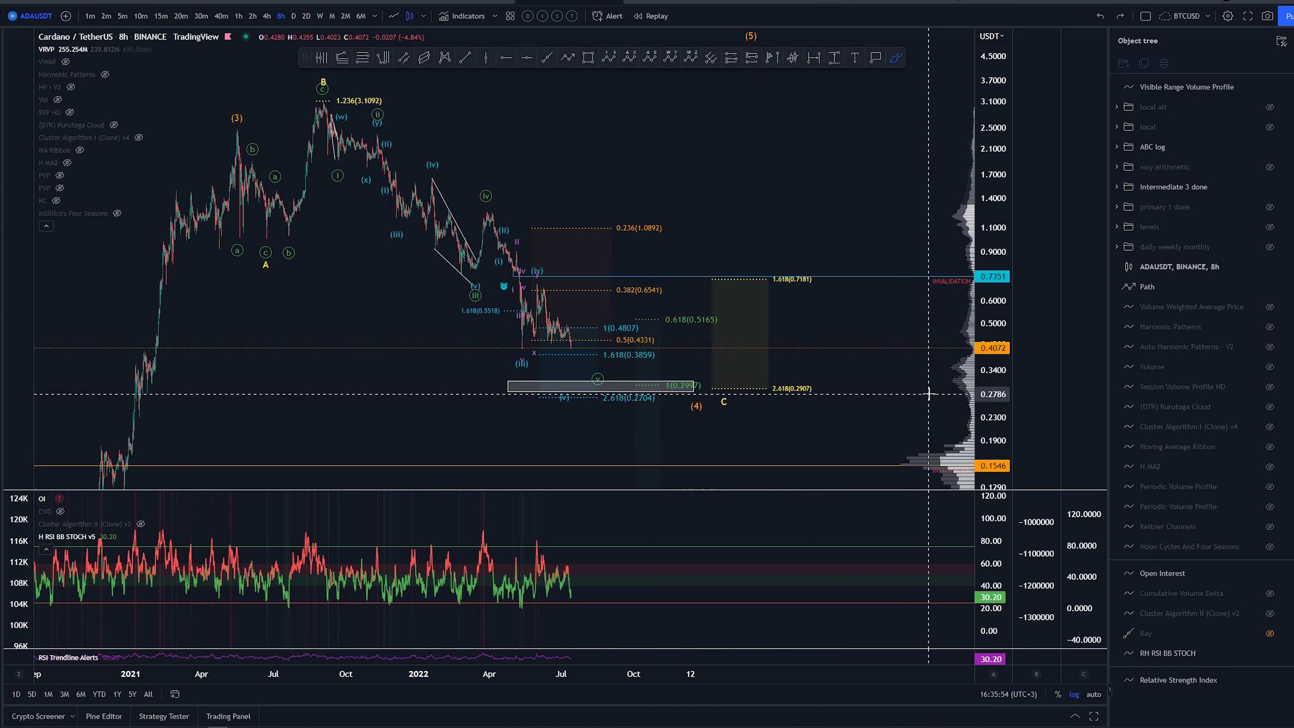
{"action": "left_click_drag", "start_coordinate": [952, 387], "coordinate": [959, 393]}
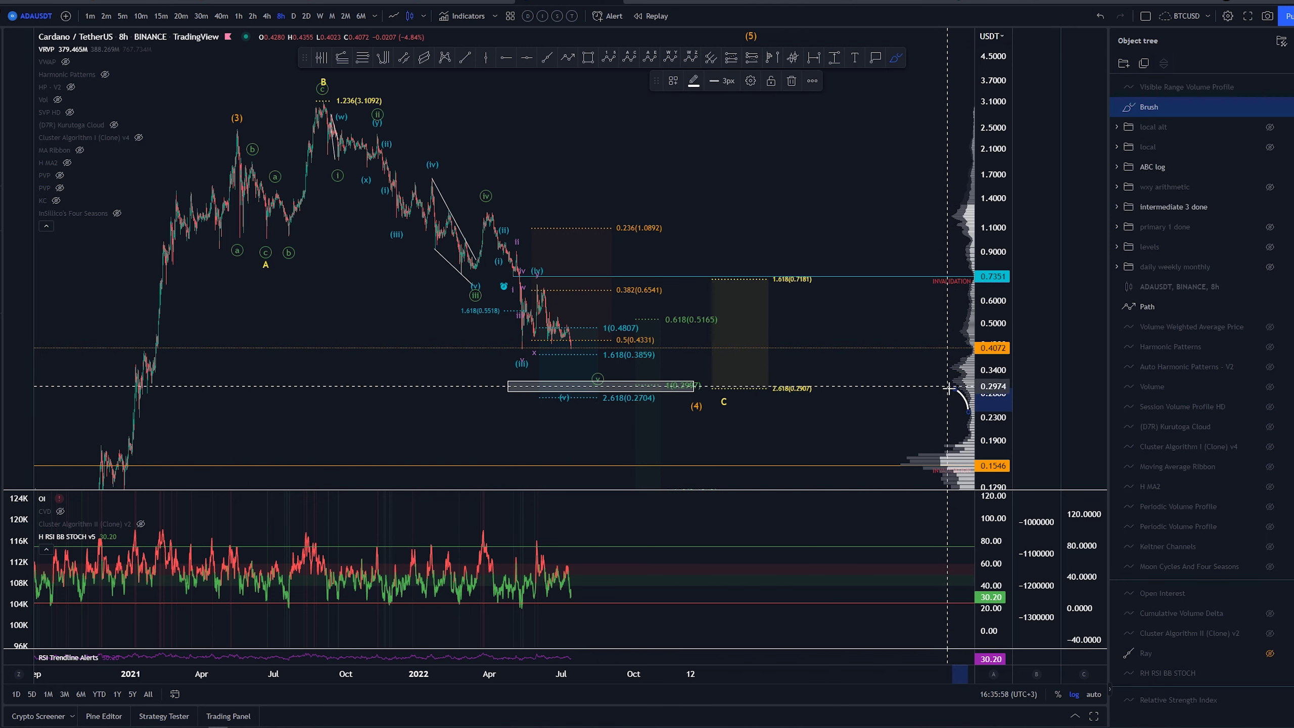
{"action": "key", "text": "ctrl+z"}
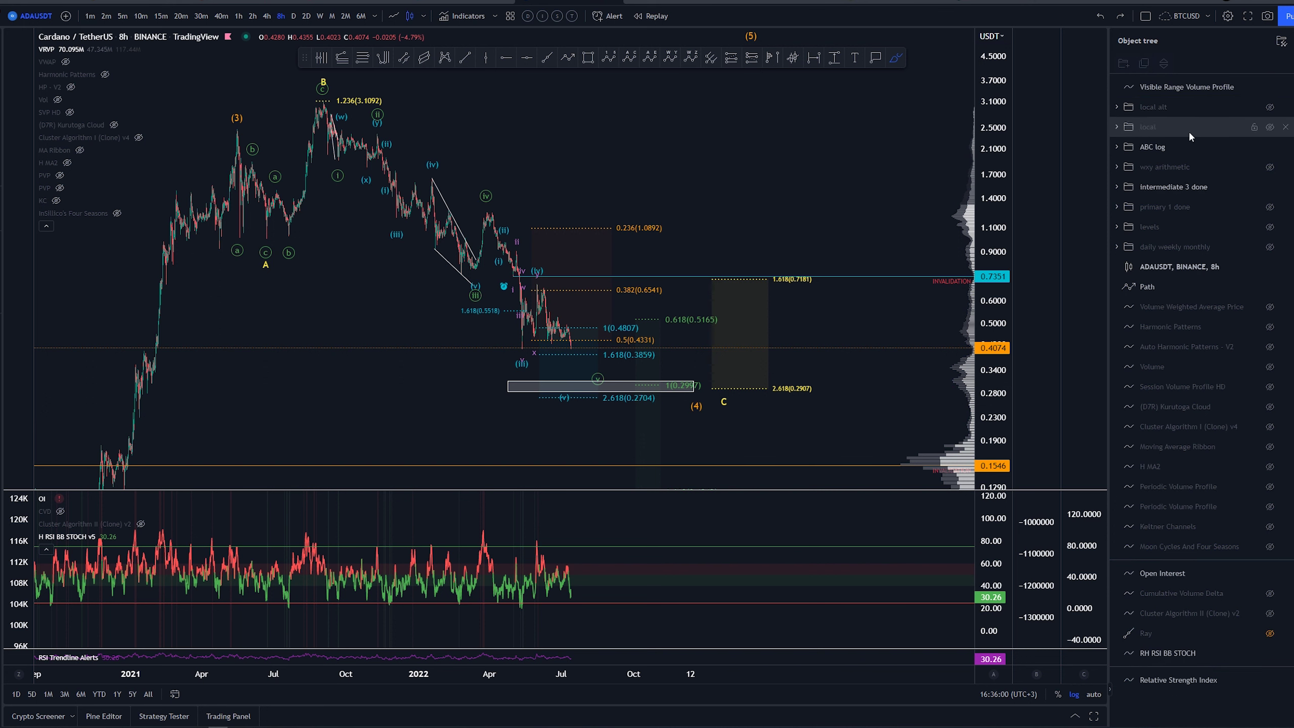
Toggle the "ABC log" group off and on, and trace the decline from wave B twice with the brush, undoing both strokes.
{"action": "left_click", "coordinate": [1271, 148]}
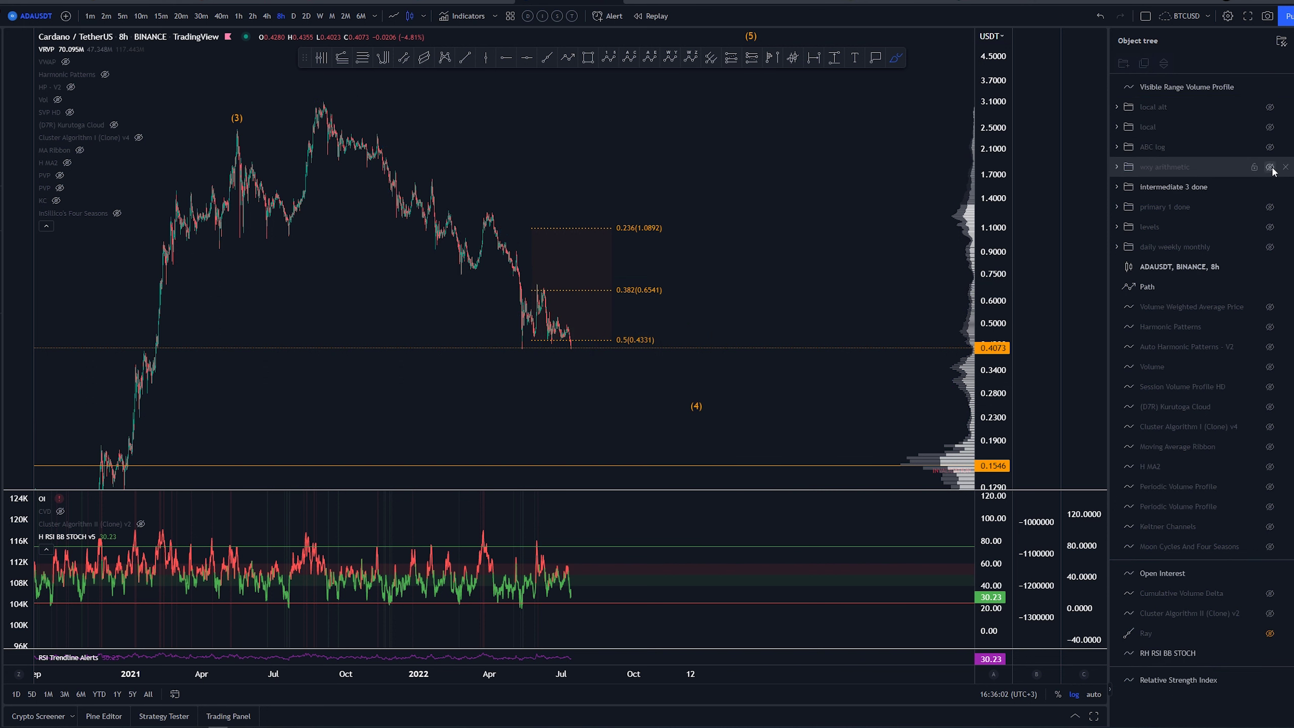
{"action": "left_click", "coordinate": [1271, 148]}
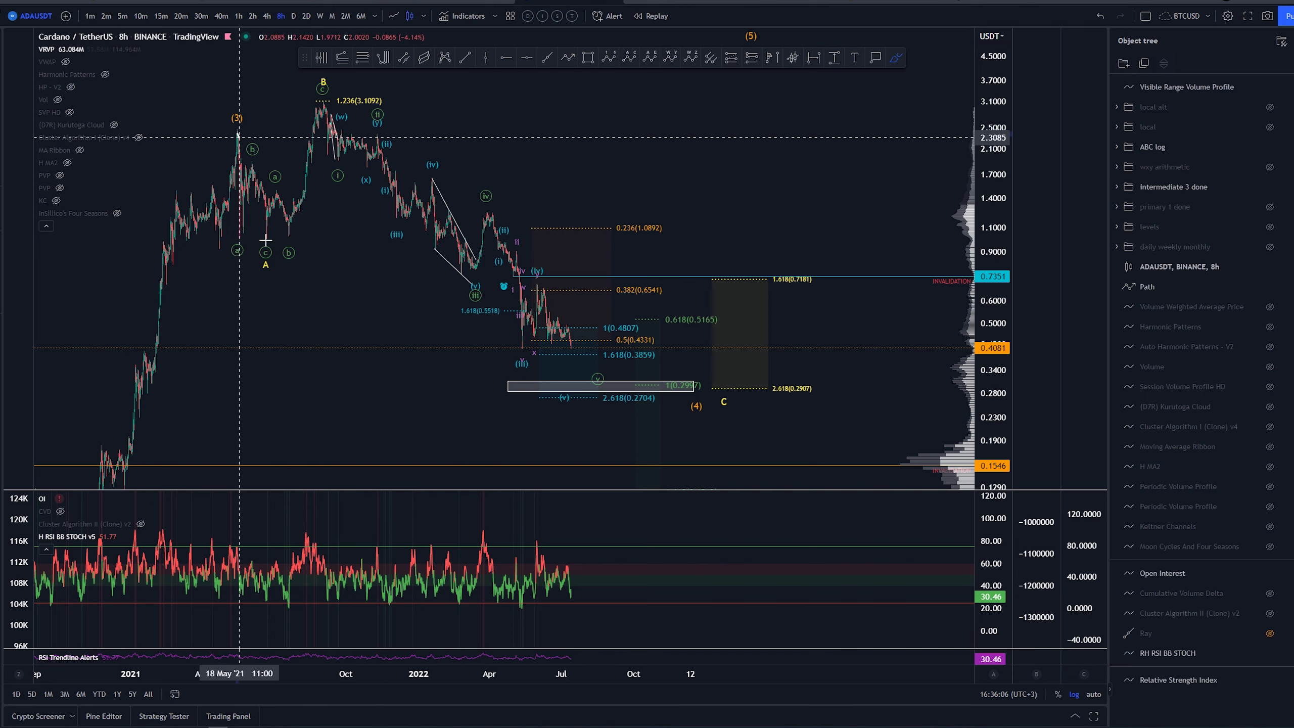
{"action": "mouse_move", "coordinate": [321, 102]}
{"action": "left_mouse_down"}
{"action": "mouse_move", "coordinate": [387, 127]}
{"action": "mouse_move", "coordinate": [494, 224]}
{"action": "mouse_move", "coordinate": [564, 361]}
{"action": "left_mouse_up"}
{"action": "key", "text": "ctrl+z"}
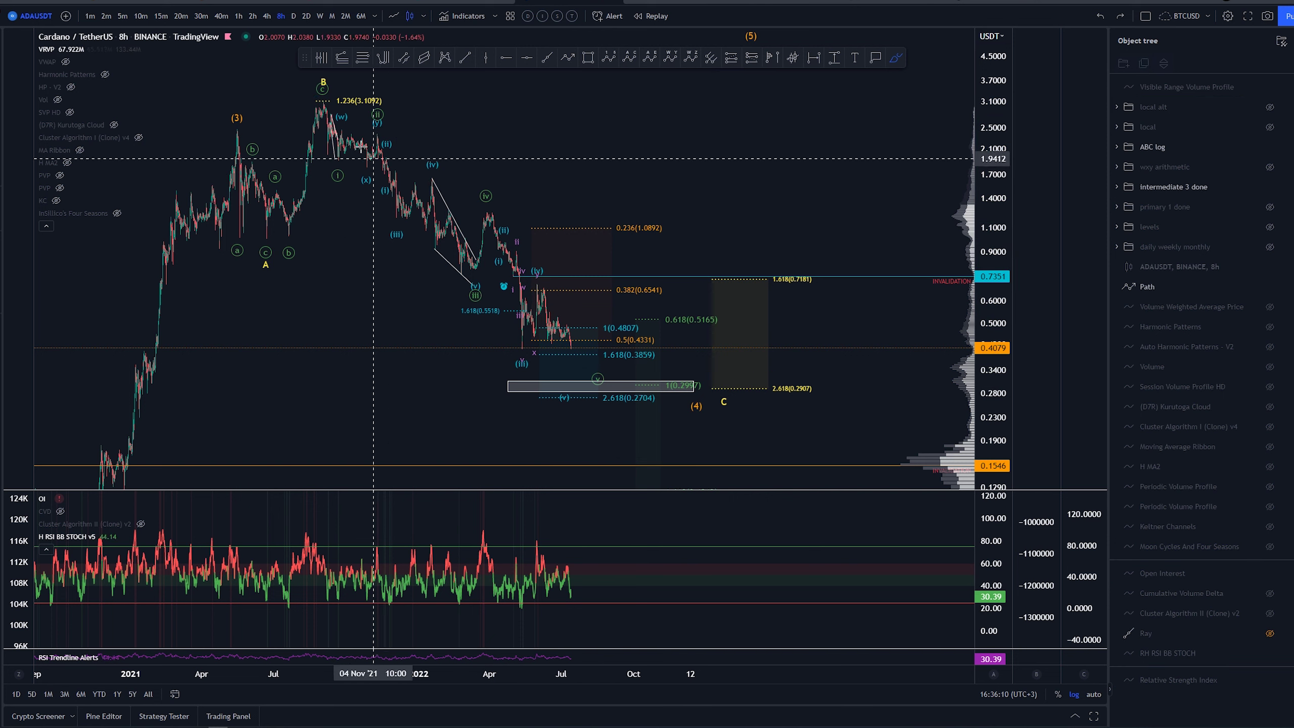
{"action": "mouse_move", "coordinate": [319, 94]}
{"action": "left_mouse_down"}
{"action": "mouse_move", "coordinate": [417, 257]}
{"action": "mouse_move", "coordinate": [578, 396]}
{"action": "left_mouse_up"}
{"action": "key", "text": "ctrl+z"}
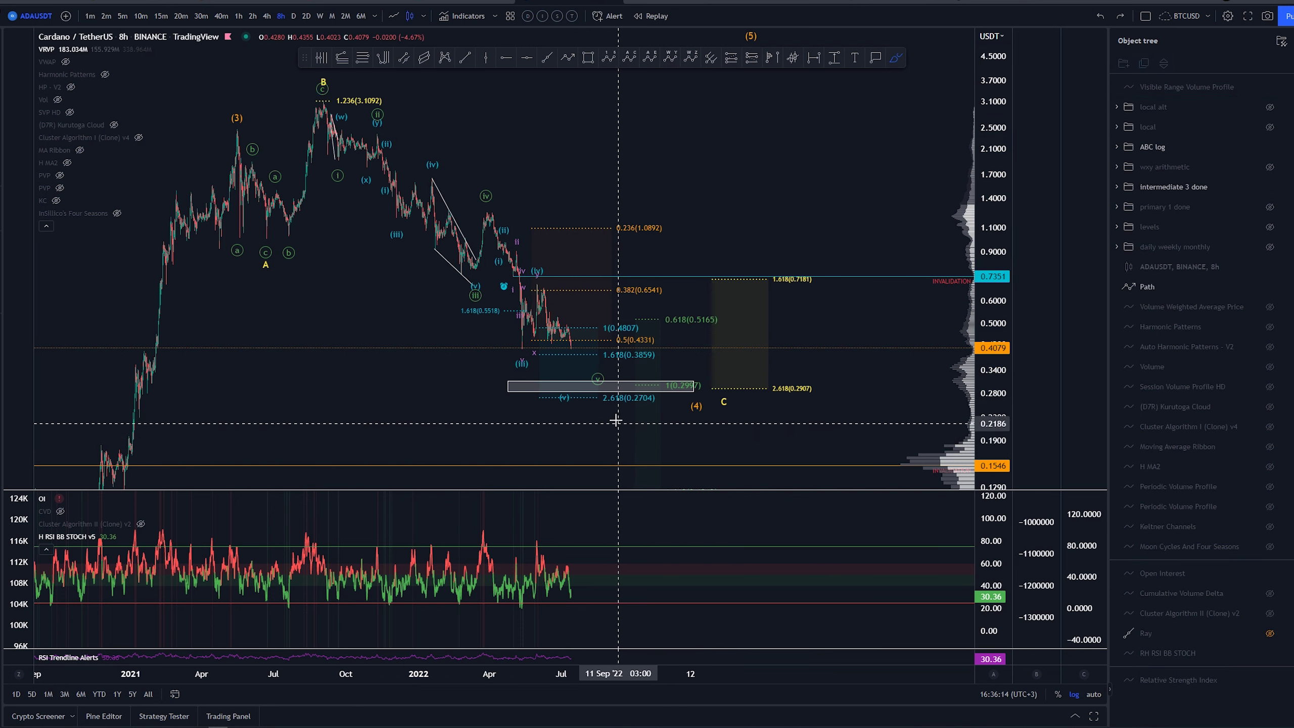
Brush the move down from wave B and a rising curve out of the target box, undoing the strokes.
{"action": "key", "text": "Escape"}
{"action": "left_click_drag", "start_coordinate": [794, 199], "coordinate": [696, 204]}
{"action": "left_click", "coordinate": [895, 57]}
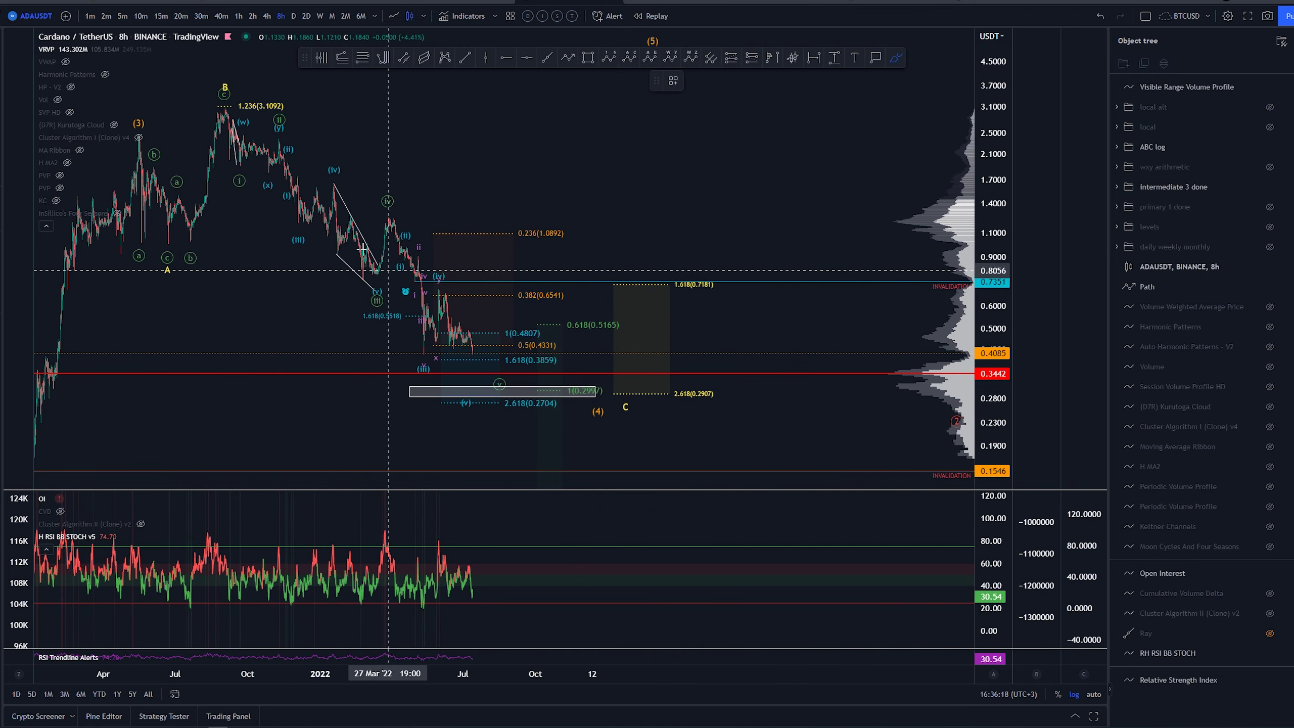
{"action": "mouse_move", "coordinate": [232, 110]}
{"action": "left_mouse_down"}
{"action": "mouse_move", "coordinate": [468, 387]}
{"action": "mouse_move", "coordinate": [549, 269]}
{"action": "mouse_move", "coordinate": [575, 187]}
{"action": "left_mouse_up"}
{"action": "key", "text": "ctrl+z"}
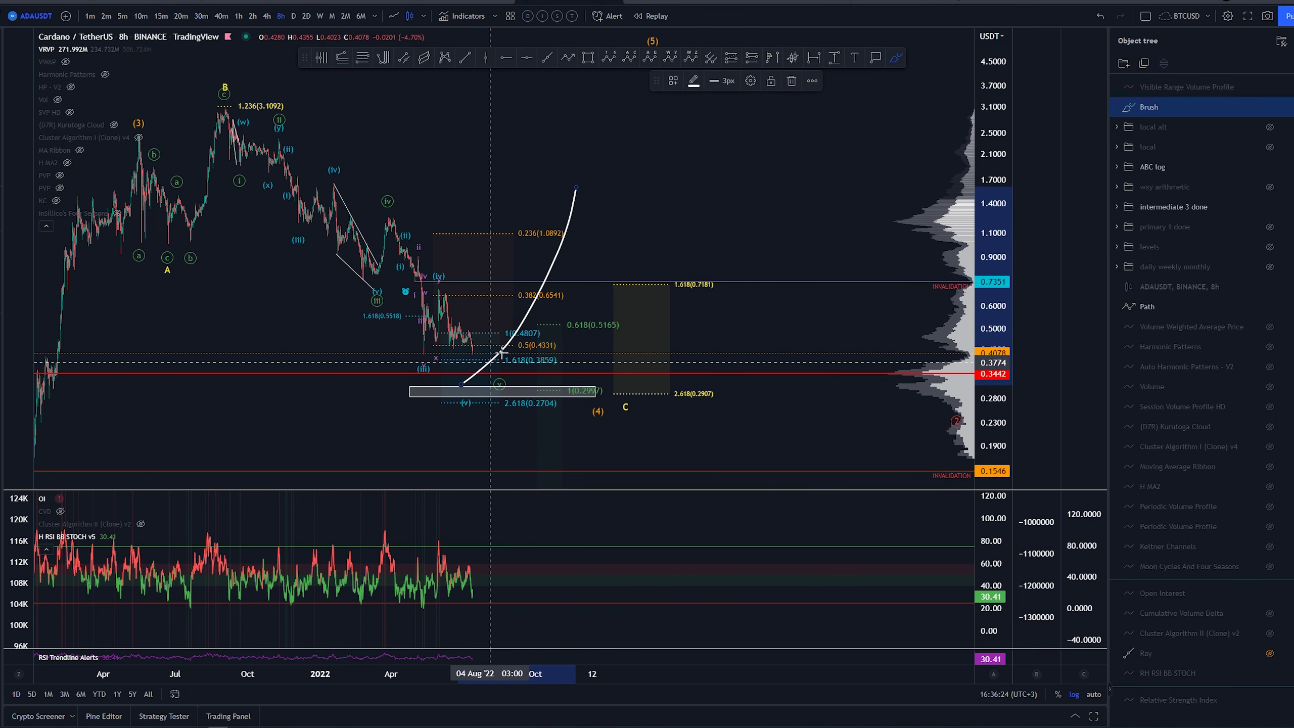
{"action": "key", "text": "ctrl+z"}
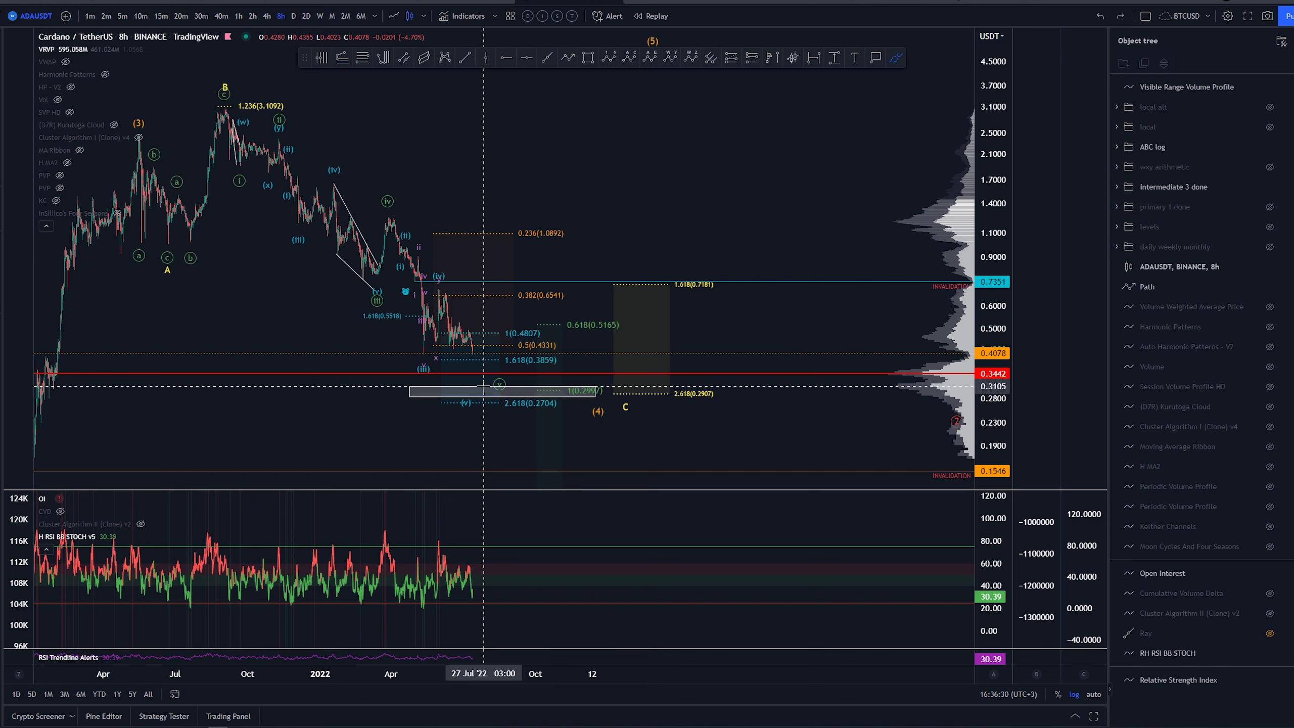
Sketch a rally from the target box with a handwritten A at its base, a mark above its peak and a following decline, and undo all strokes.
{"action": "mouse_move", "coordinate": [482, 388]}
{"action": "left_mouse_down"}
{"action": "mouse_move", "coordinate": [565, 268]}
{"action": "mouse_move", "coordinate": [598, 154]}
{"action": "left_mouse_up"}
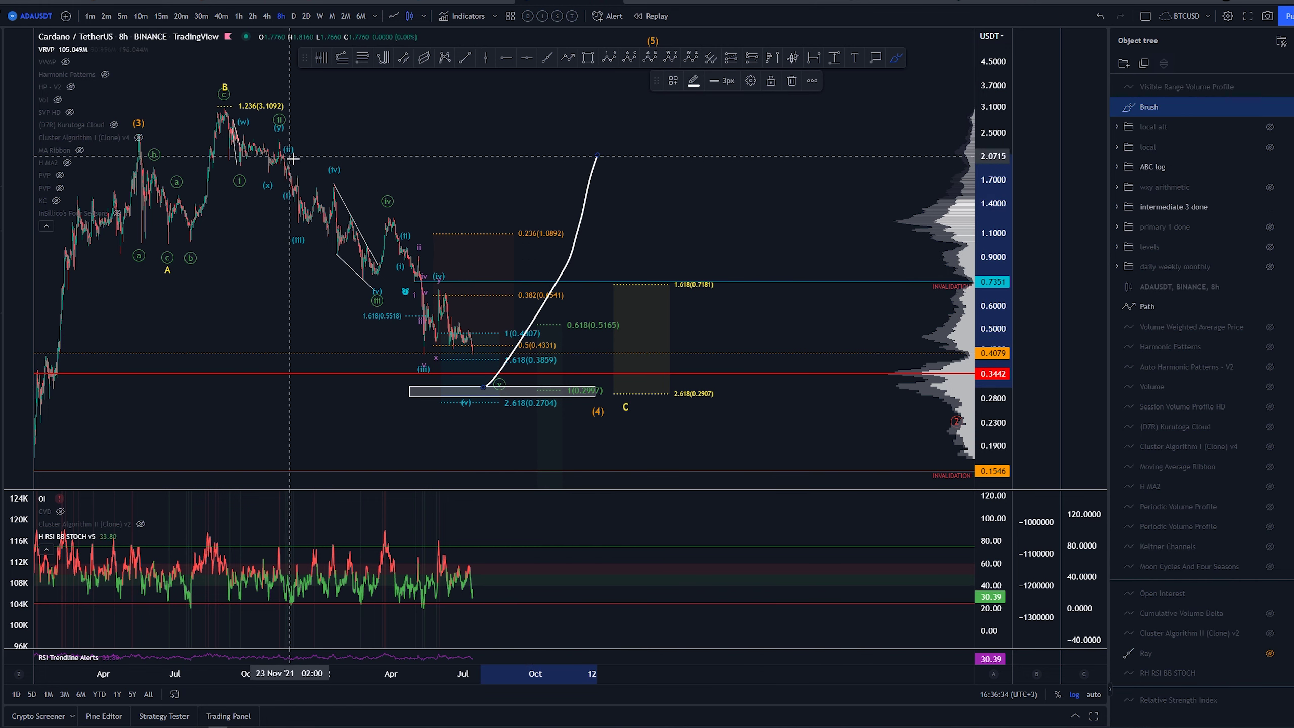
{"action": "left_click_drag", "start_coordinate": [434, 446], "coordinate": [461, 421]}
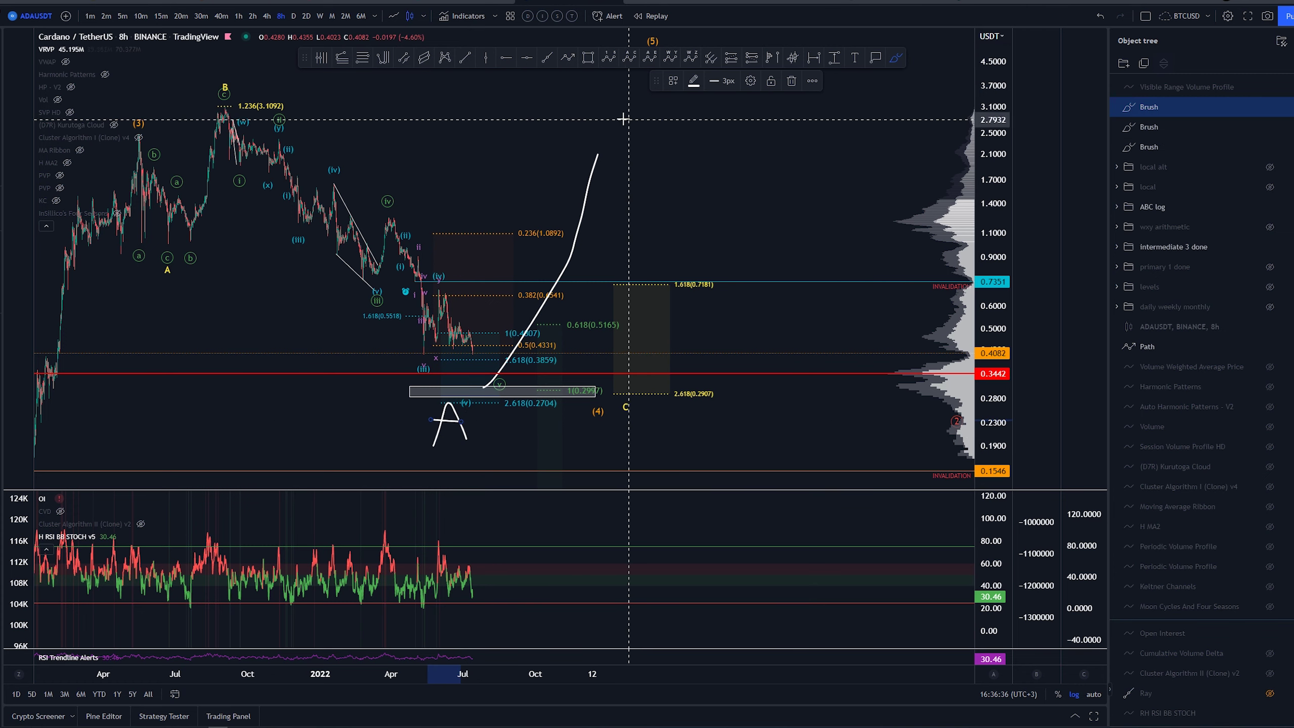
{"action": "mouse_move", "coordinate": [607, 94]}
{"action": "left_mouse_down"}
{"action": "mouse_move", "coordinate": [607, 127]}
{"action": "mouse_move", "coordinate": [596, 87]}
{"action": "left_mouse_up"}
{"action": "left_click_drag", "start_coordinate": [592, 155], "coordinate": [849, 477]}
{"action": "key", "text": "ctrl+z"}
{"action": "key", "text": "ctrl+z"}
{"action": "key", "text": "ctrl+z"}
{"action": "key", "text": "ctrl+z"}
{"action": "key", "text": "ctrl+z"}
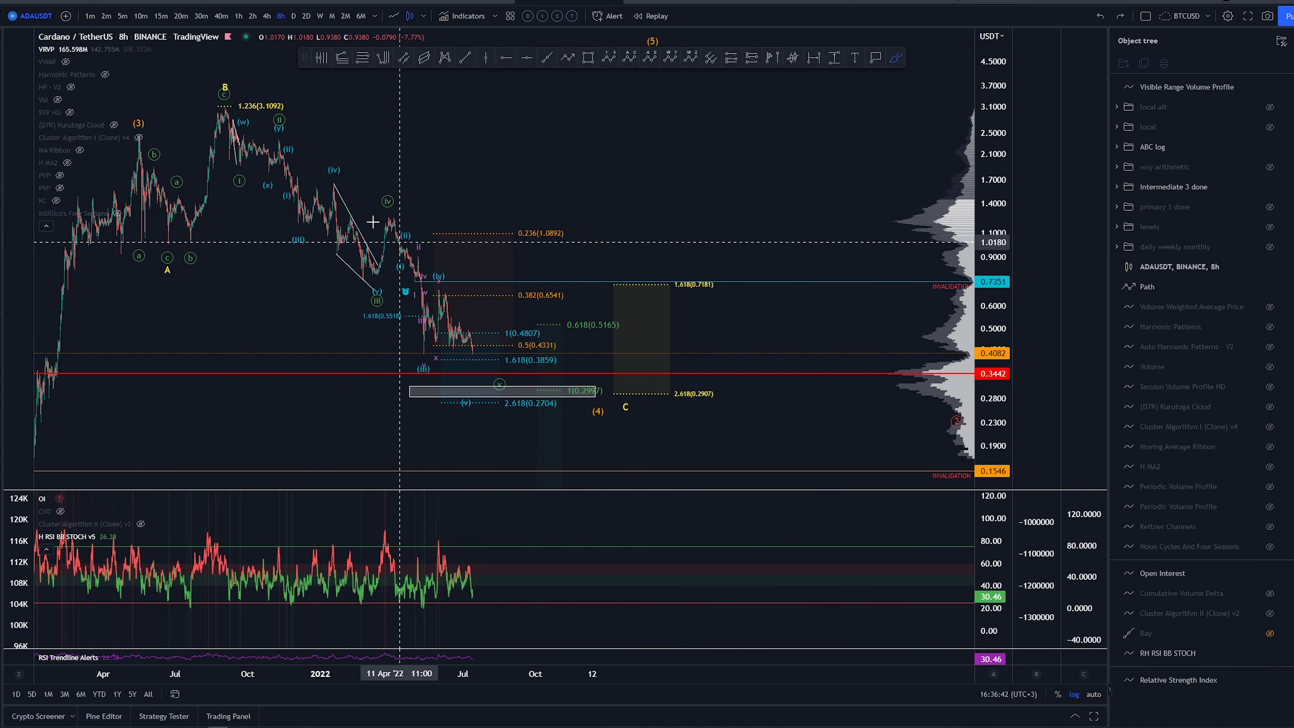
Hide the "ABC log" drawing group and show the "wxy arithmetic" group instead.
{"action": "left_click_drag", "start_coordinate": [283, 322], "coordinate": [337, 299]}
{"action": "left_click", "coordinate": [1270, 148]}
{"action": "left_click", "coordinate": [1269, 167]}
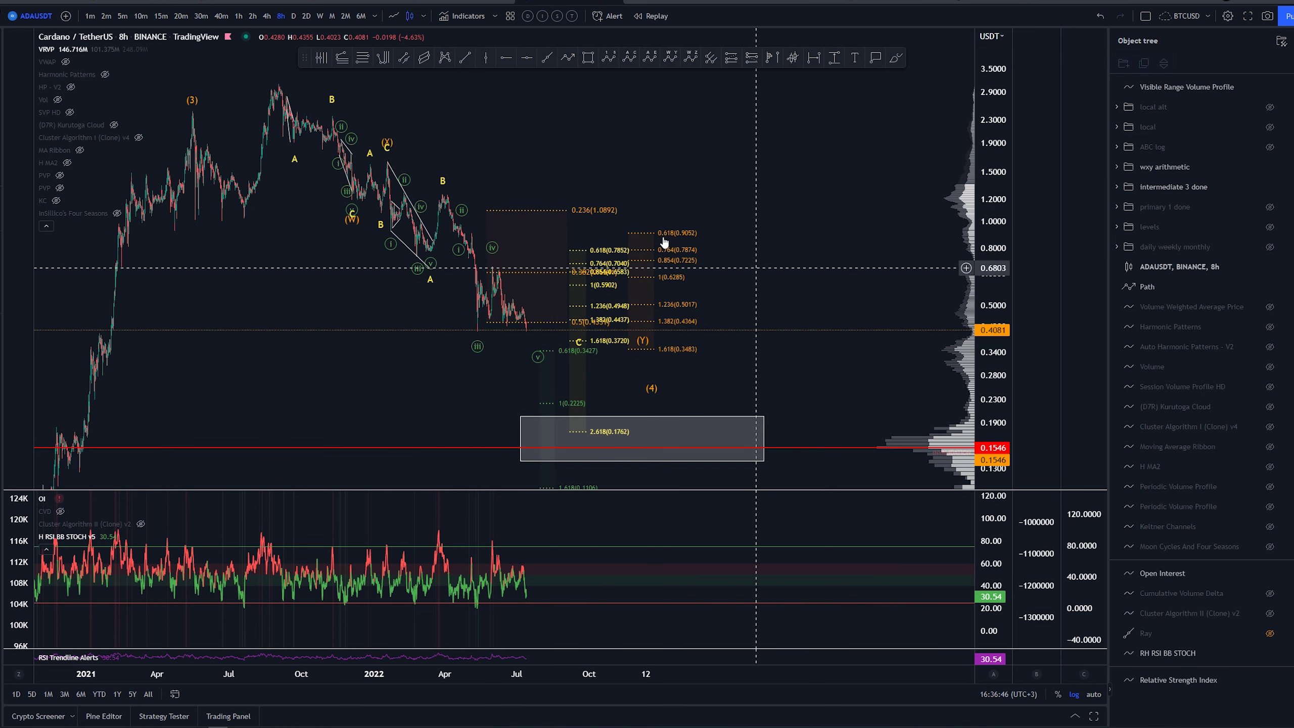
Hide the "Intermediate 3 done" drawing group and switch the price scale from logarithmic to arithmetic.
{"action": "scroll", "coordinate": [568, 201], "scroll_direction": "left", "scroll_amount": 2}
{"action": "left_click", "coordinate": [568, 215]}
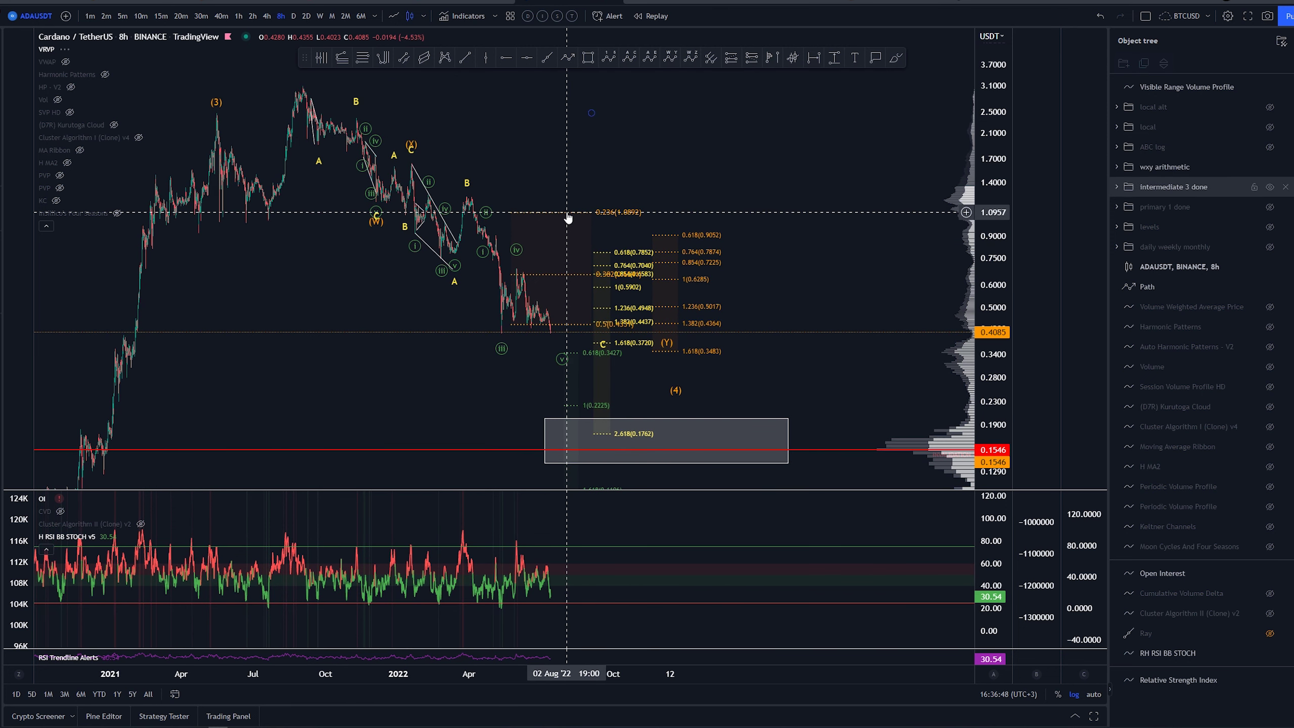
{"action": "left_click", "coordinate": [1270, 187]}
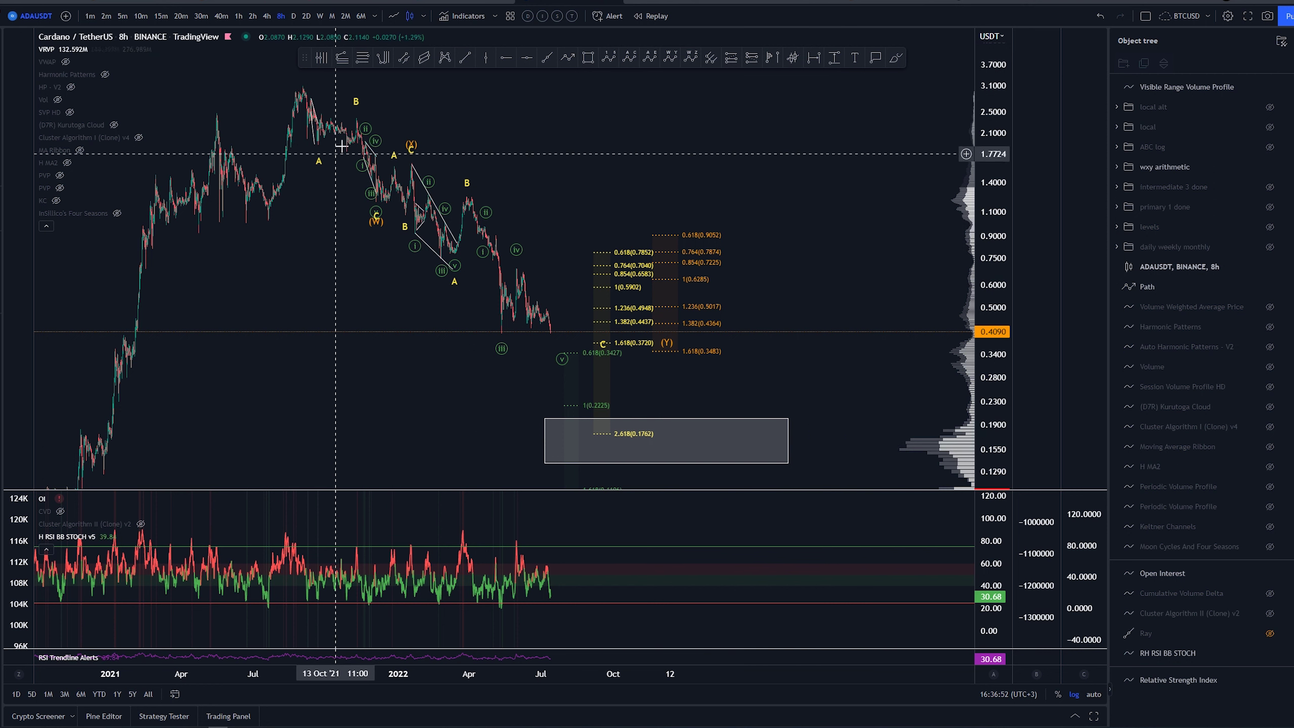
{"action": "left_click", "coordinate": [1076, 695]}
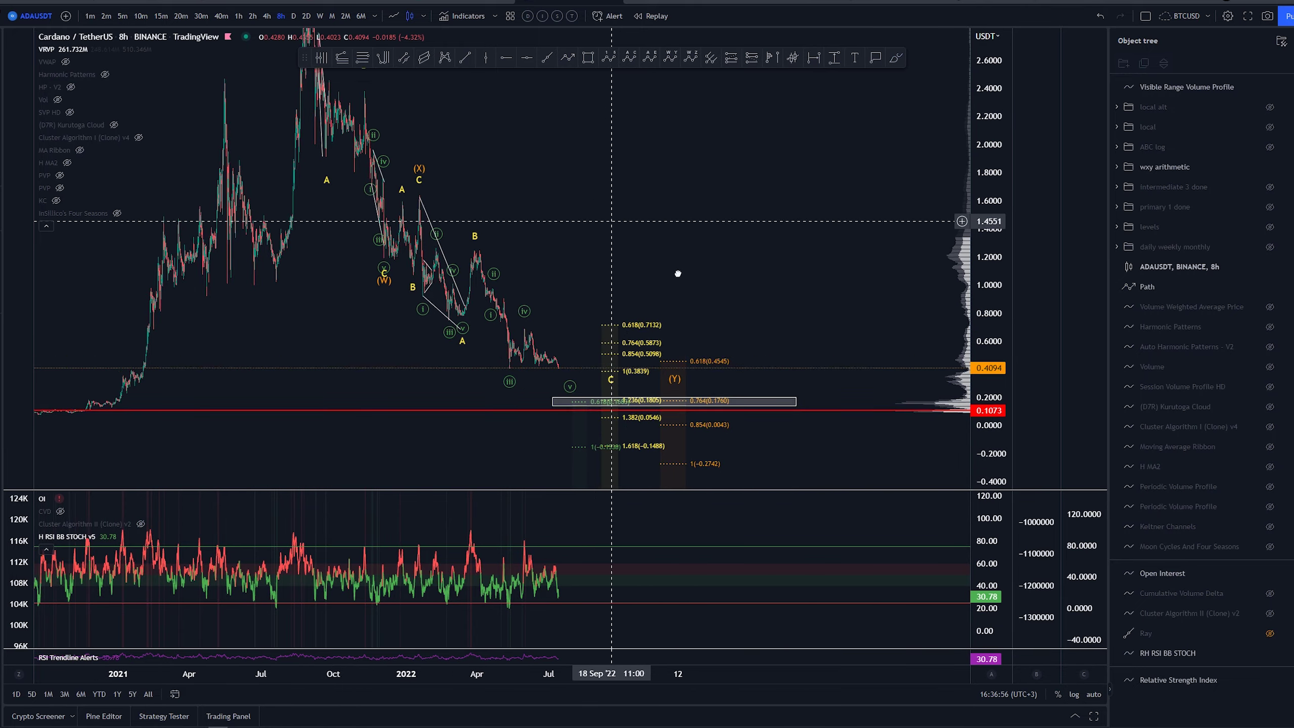
Brush the A, B and C legs from the September 2021 peak down to (W) and circle the (W) label, undoing the strokes.
{"action": "left_click_drag", "start_coordinate": [699, 289], "coordinate": [866, 271]}
{"action": "scroll", "coordinate": [682, 234], "scroll_direction": "up", "scroll_amount": 5}
{"action": "left_click_drag", "start_coordinate": [569, 232], "coordinate": [684, 182]}
{"action": "scroll", "coordinate": [586, 168], "scroll_direction": "up", "scroll_amount": 2}
{"action": "left_click", "coordinate": [895, 57]}
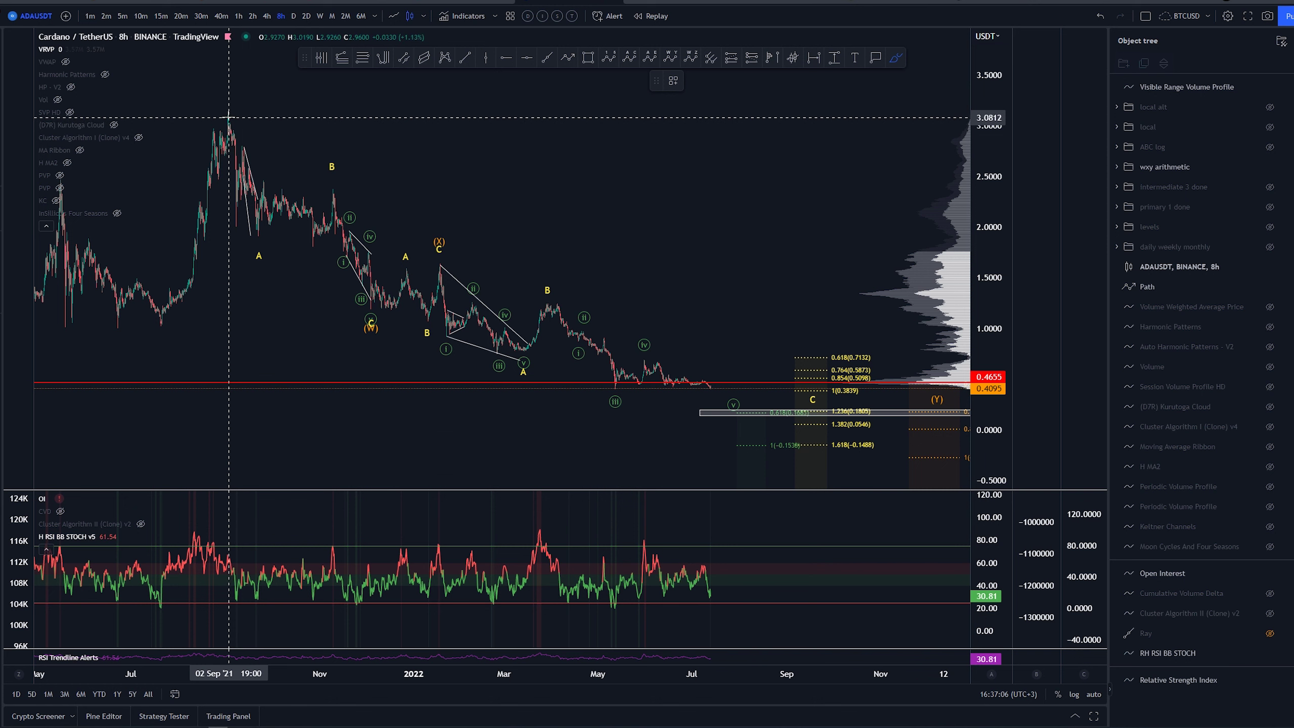
{"action": "mouse_move", "coordinate": [230, 111]}
{"action": "left_mouse_down"}
{"action": "mouse_move", "coordinate": [261, 243]}
{"action": "mouse_move", "coordinate": [325, 247]}
{"action": "mouse_move", "coordinate": [336, 190]}
{"action": "left_mouse_up"}
{"action": "key", "text": "ctrl+z"}
{"action": "key", "text": "ctrl+z"}
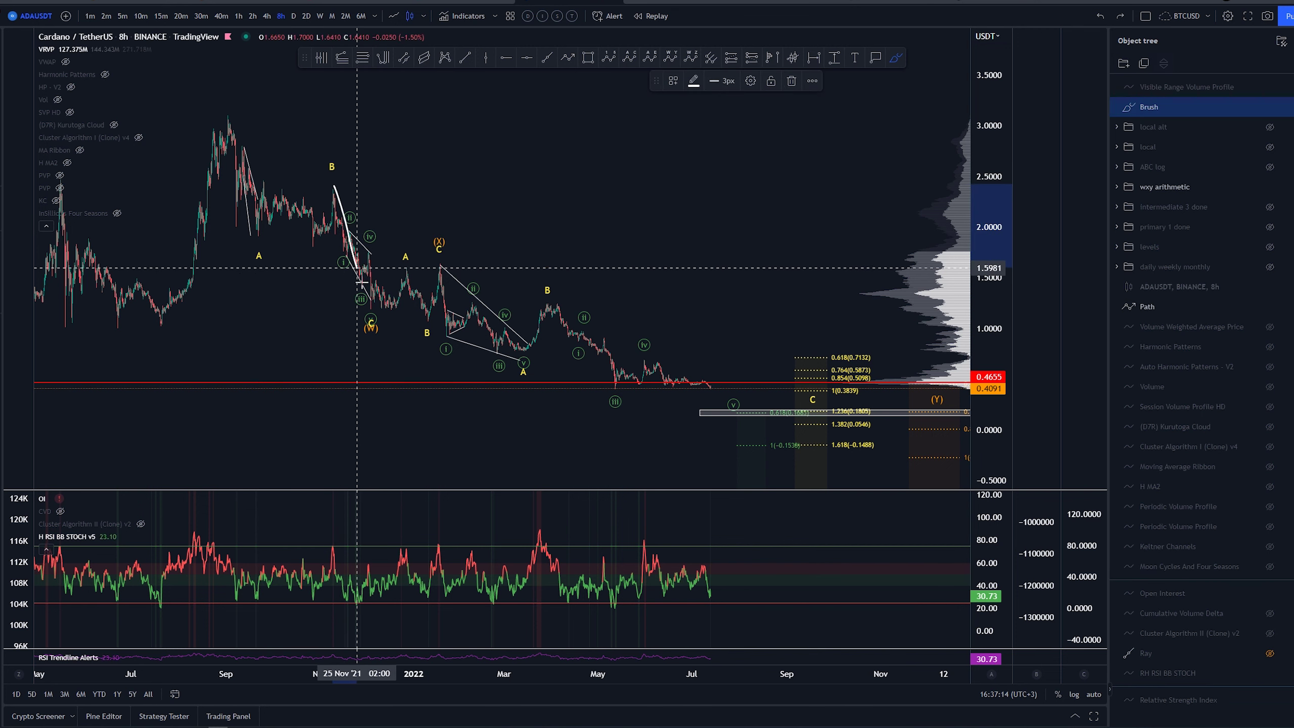
{"action": "mouse_move", "coordinate": [380, 312]}
{"action": "left_mouse_down"}
{"action": "mouse_move", "coordinate": [357, 329]}
{"action": "mouse_move", "coordinate": [381, 314]}
{"action": "left_mouse_up"}
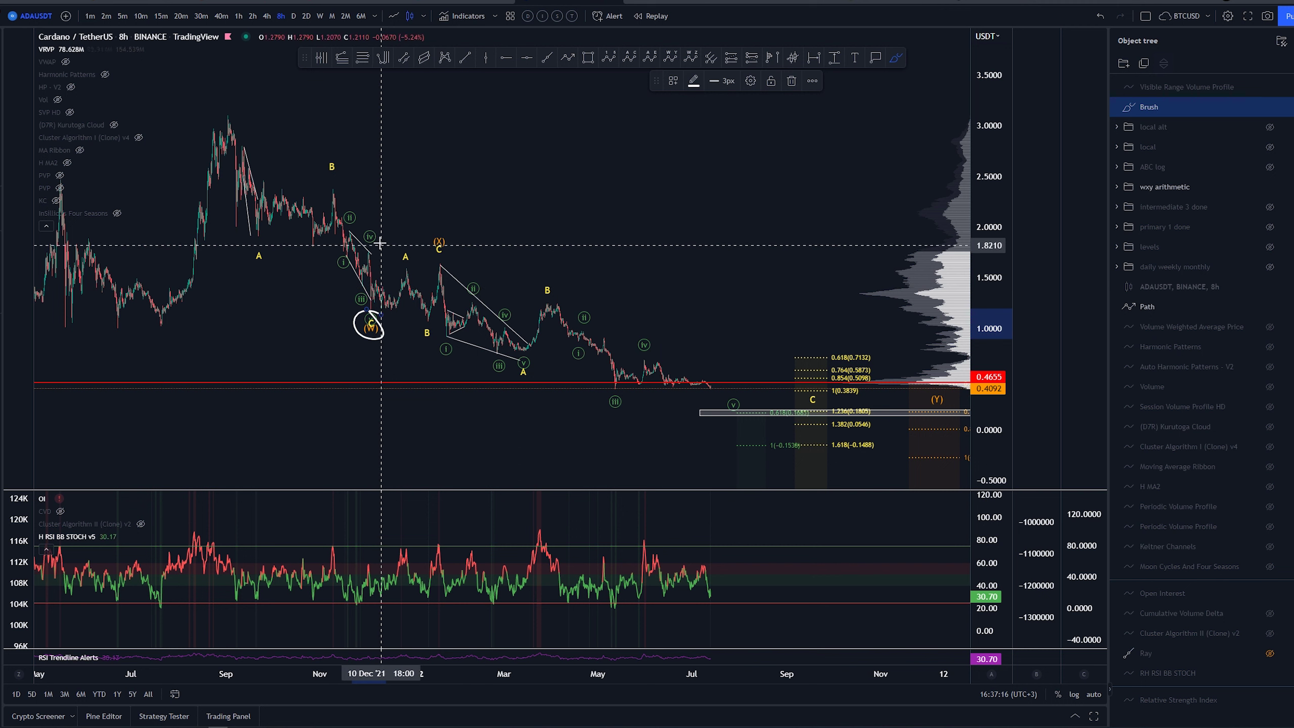
{"action": "key", "text": "ctrl+z"}
Trace the rally from (W) to (X), and the whole path from the September 2021 peak to (X), undoing the strokes.
{"action": "mouse_move", "coordinate": [372, 327]}
{"action": "left_mouse_down"}
{"action": "mouse_move", "coordinate": [409, 271]}
{"action": "mouse_move", "coordinate": [451, 245]}
{"action": "left_mouse_up"}
{"action": "key", "text": "ctrl+z"}
{"action": "key", "text": "ctrl+z"}
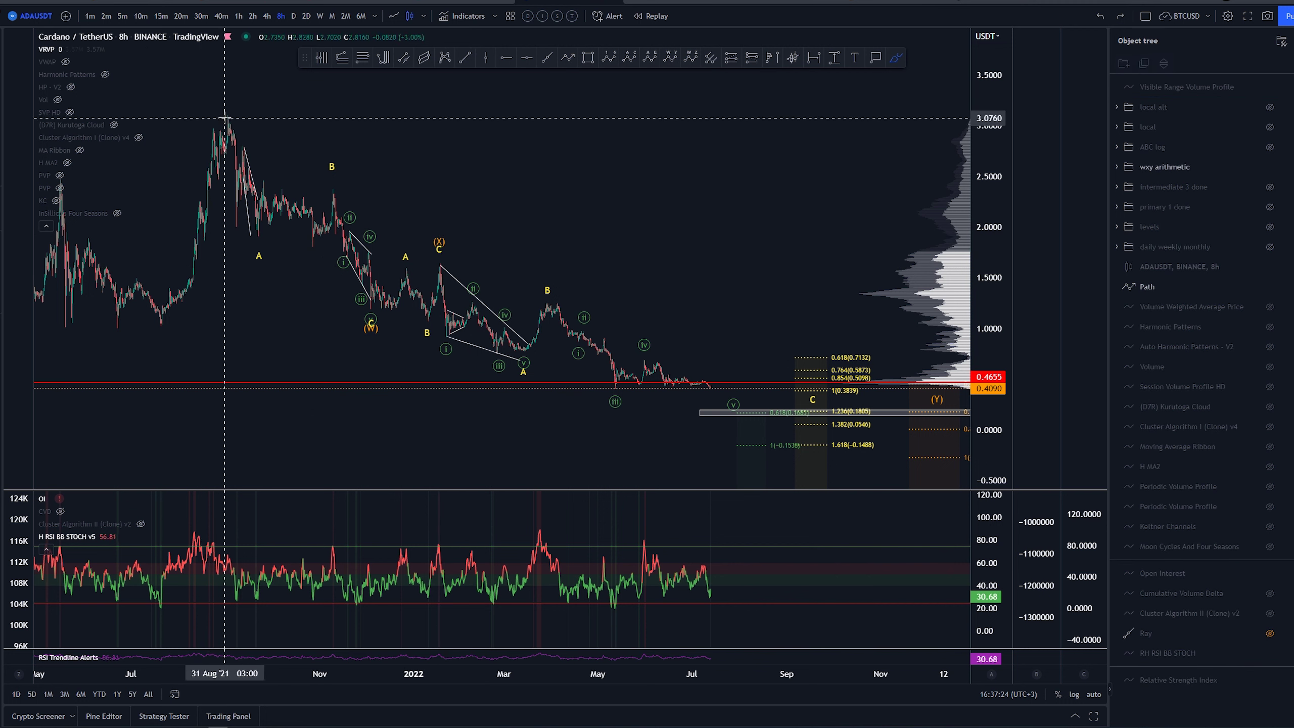
{"action": "mouse_move", "coordinate": [228, 118]}
{"action": "left_mouse_down"}
{"action": "mouse_move", "coordinate": [362, 304]}
{"action": "mouse_move", "coordinate": [447, 233]}
{"action": "left_mouse_up"}
{"action": "key", "text": "ctrl+z"}
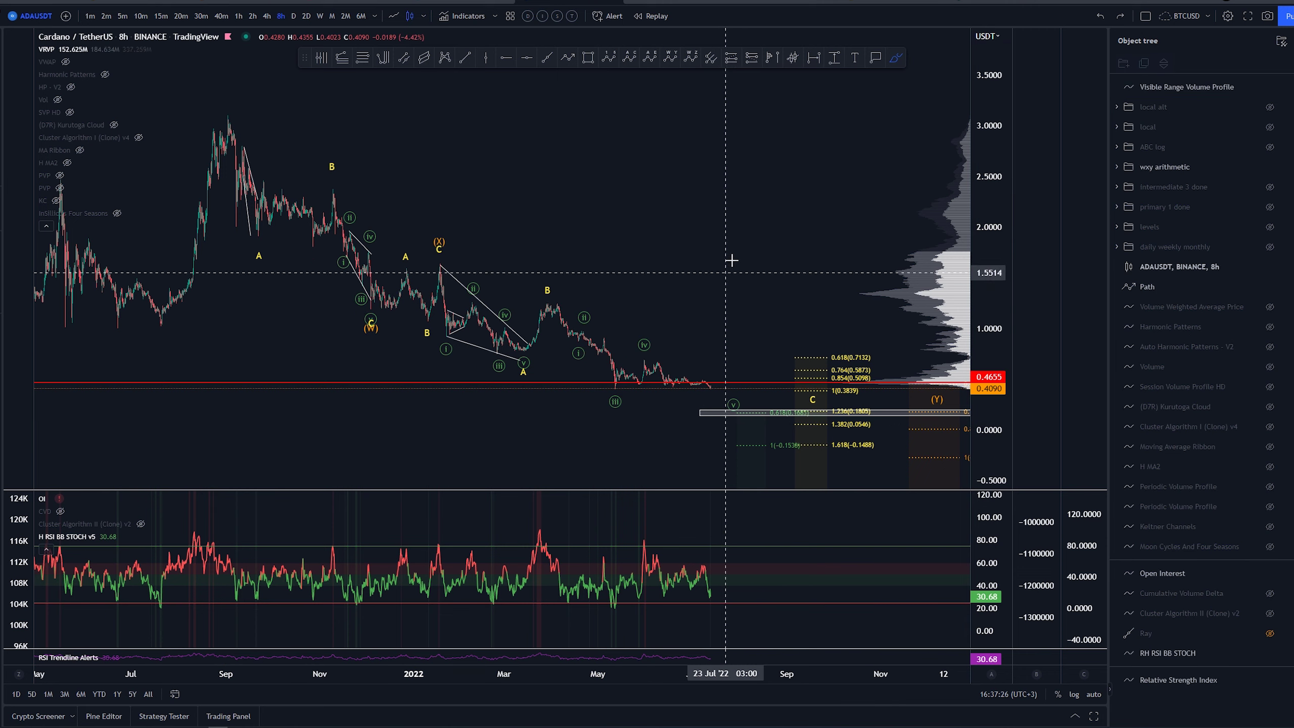
Brush the move from (X) through wave A up to B and circle the (X) and B labels, undoing the strokes.
{"action": "left_click_drag", "start_coordinate": [730, 260], "coordinate": [640, 170]}
{"action": "left_click_drag", "start_coordinate": [1000, 310], "coordinate": [1000, 161]}
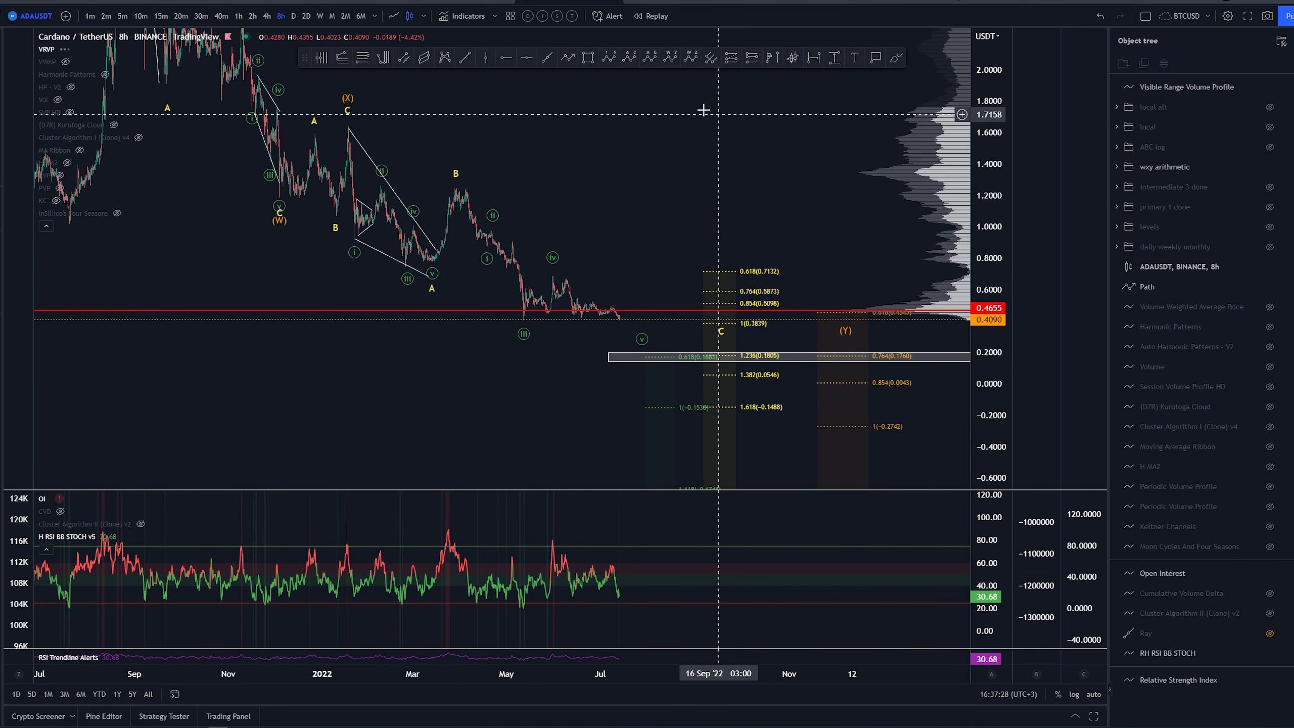
{"action": "left_click", "coordinate": [895, 57]}
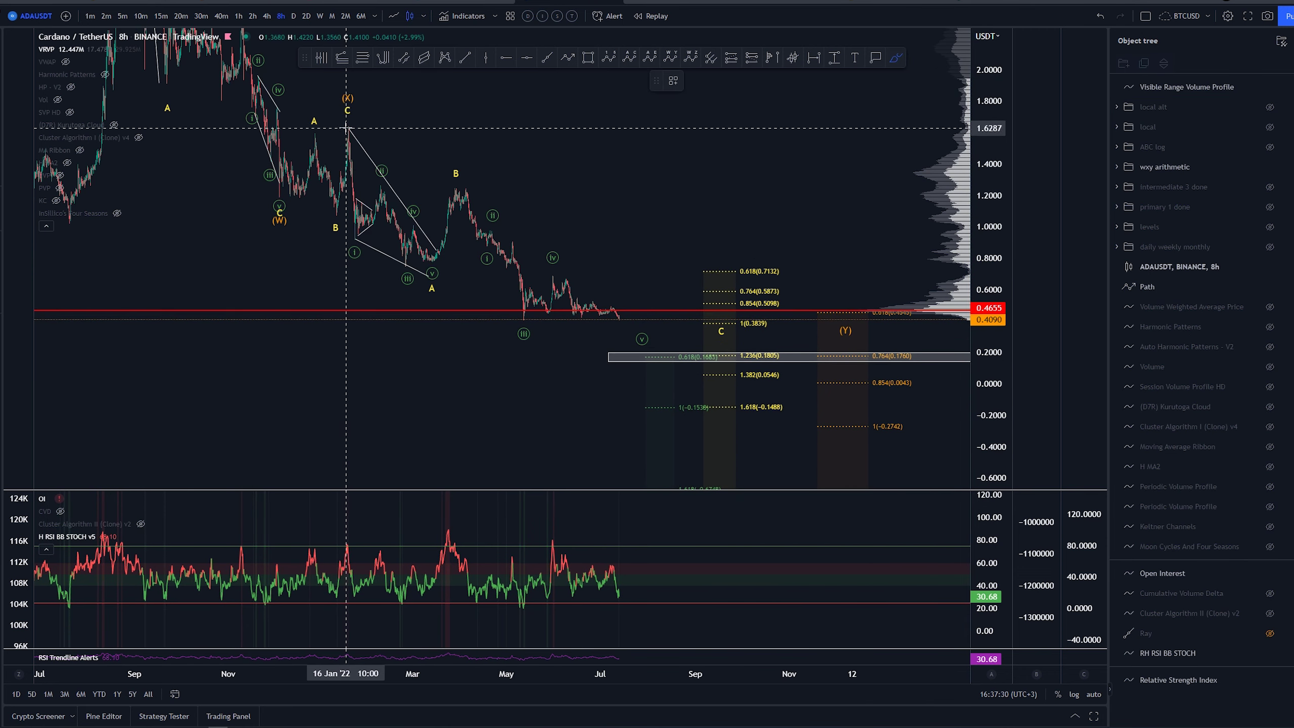
{"action": "mouse_move", "coordinate": [347, 117]}
{"action": "left_mouse_down"}
{"action": "mouse_move", "coordinate": [392, 237]}
{"action": "mouse_move", "coordinate": [423, 273]}
{"action": "mouse_move", "coordinate": [458, 189]}
{"action": "left_mouse_up"}
{"action": "key", "text": "ctrl+z"}
{"action": "key", "text": "ctrl+z"}
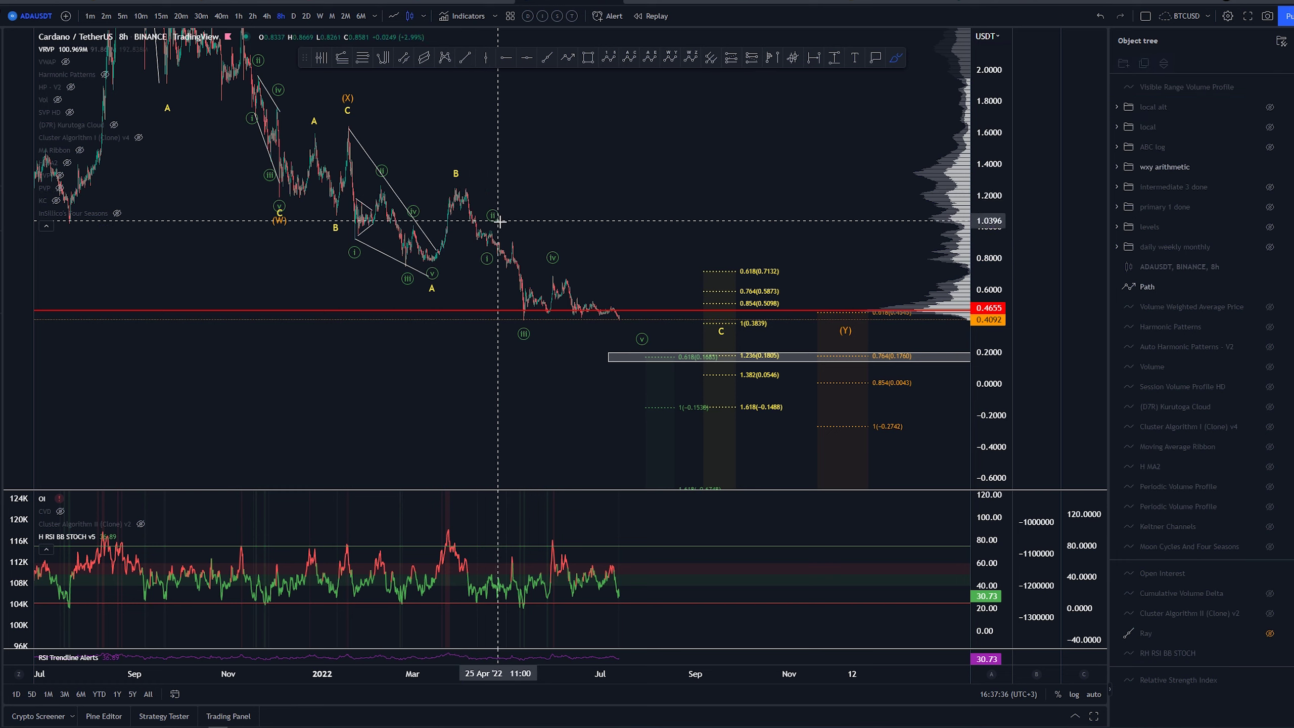
{"action": "mouse_move", "coordinate": [371, 105]}
{"action": "left_mouse_down"}
{"action": "mouse_move", "coordinate": [407, 144]}
{"action": "mouse_move", "coordinate": [373, 105]}
{"action": "left_mouse_up"}
{"action": "key", "text": "ctrl+z"}
{"action": "left_click_drag", "start_coordinate": [463, 182], "coordinate": [453, 179]}
{"action": "key", "text": "ctrl+z"}
Trace the decline from wave B to the circled v label with the brush and delete the stroke.
{"action": "scroll", "coordinate": [696, 221], "scroll_direction": "down", "scroll_amount": 3}
{"action": "key", "text": "Escape"}
{"action": "scroll", "coordinate": [745, 222], "scroll_direction": "down", "scroll_amount": 2}
{"action": "left_click_drag", "start_coordinate": [723, 223], "coordinate": [502, 208]}
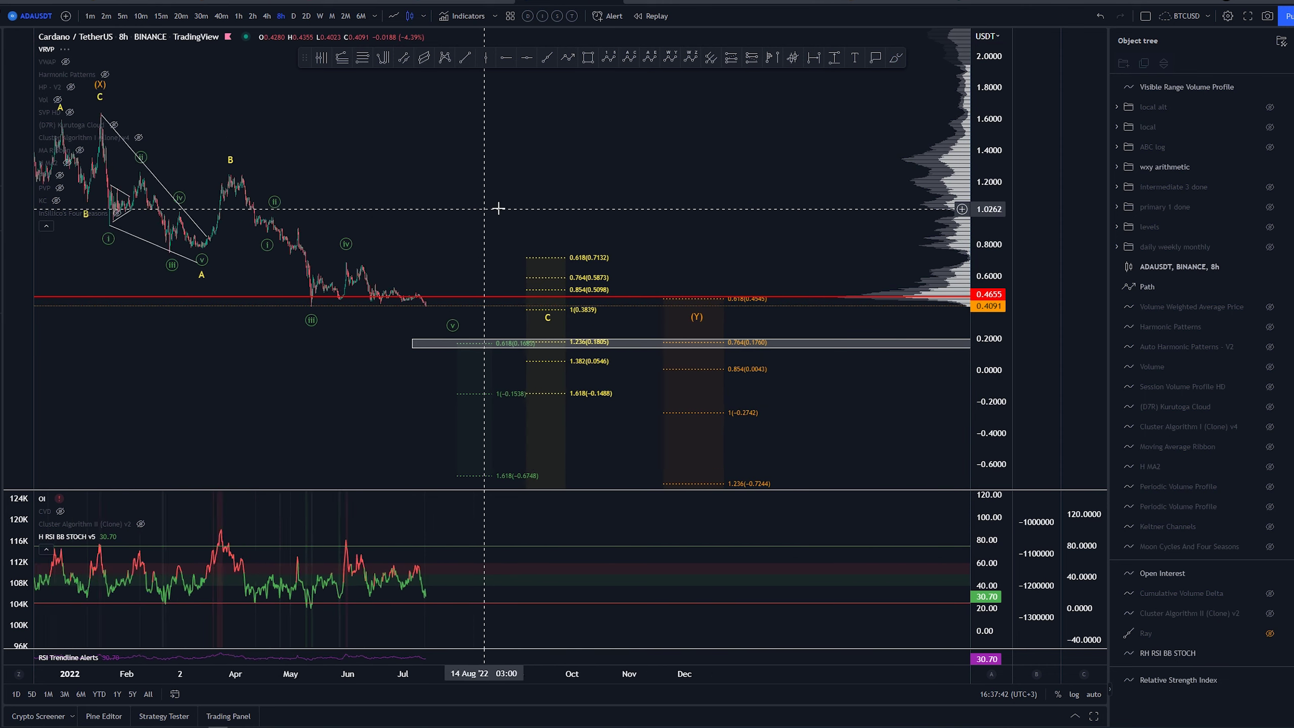
{"action": "scroll", "coordinate": [662, 194], "scroll_direction": "down", "scroll_amount": 1}
{"action": "left_click_drag", "start_coordinate": [671, 191], "coordinate": [620, 202]}
{"action": "left_click", "coordinate": [714, 312]}
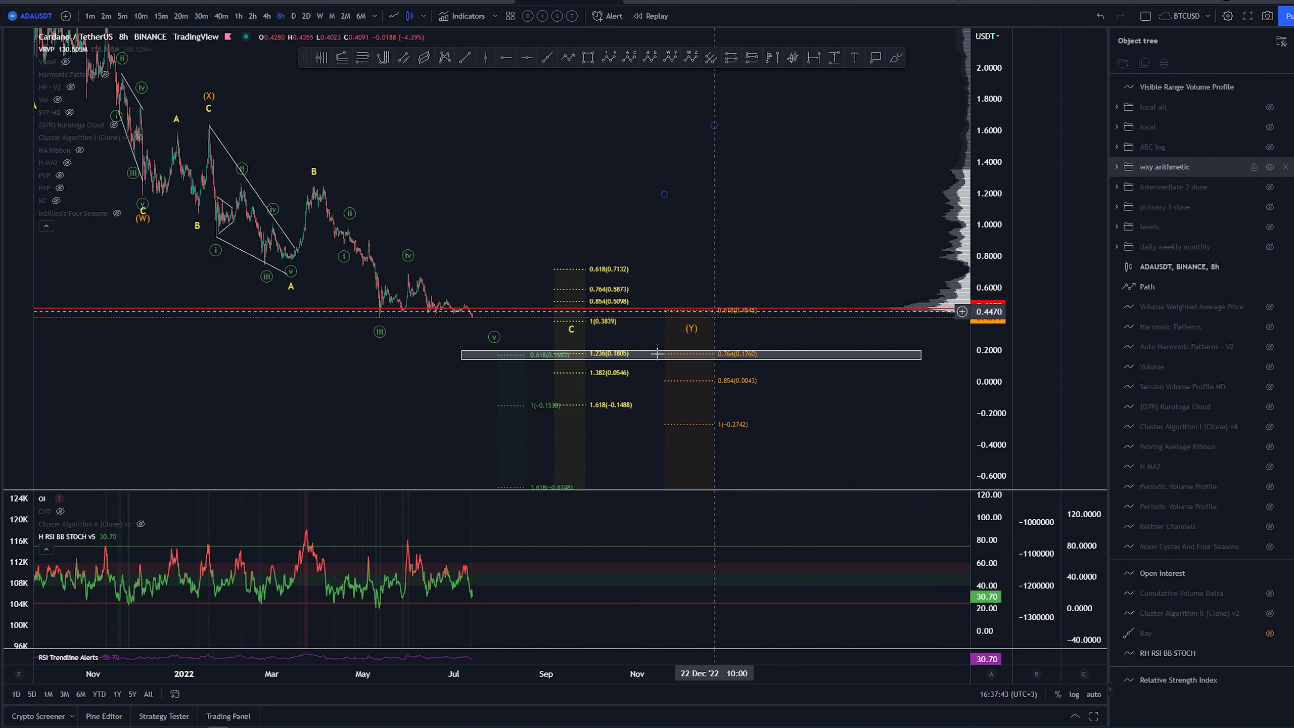
{"action": "left_click", "coordinate": [519, 406]}
{"action": "left_click", "coordinate": [897, 58]}
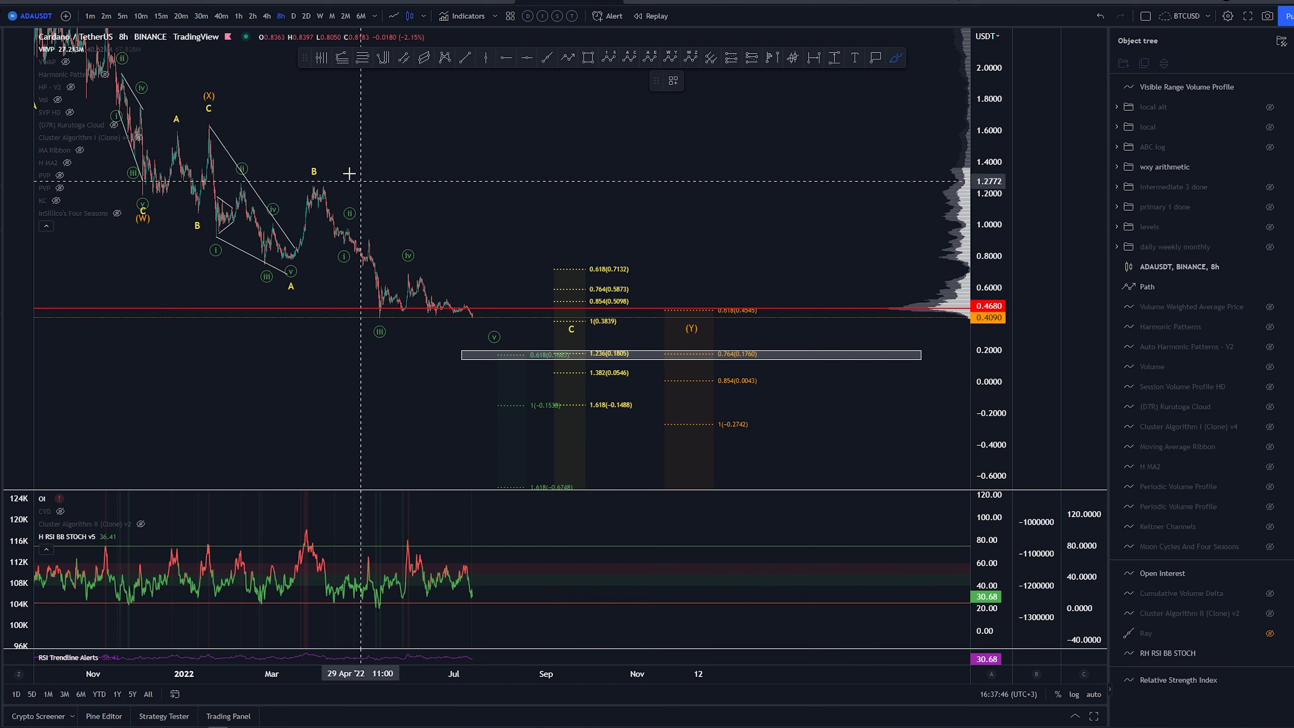
{"action": "mouse_move", "coordinate": [318, 184]}
{"action": "left_mouse_down"}
{"action": "mouse_move", "coordinate": [368, 278]}
{"action": "mouse_move", "coordinate": [427, 281]}
{"action": "mouse_move", "coordinate": [506, 328]}
{"action": "left_mouse_up"}
{"action": "key", "text": "Delete"}
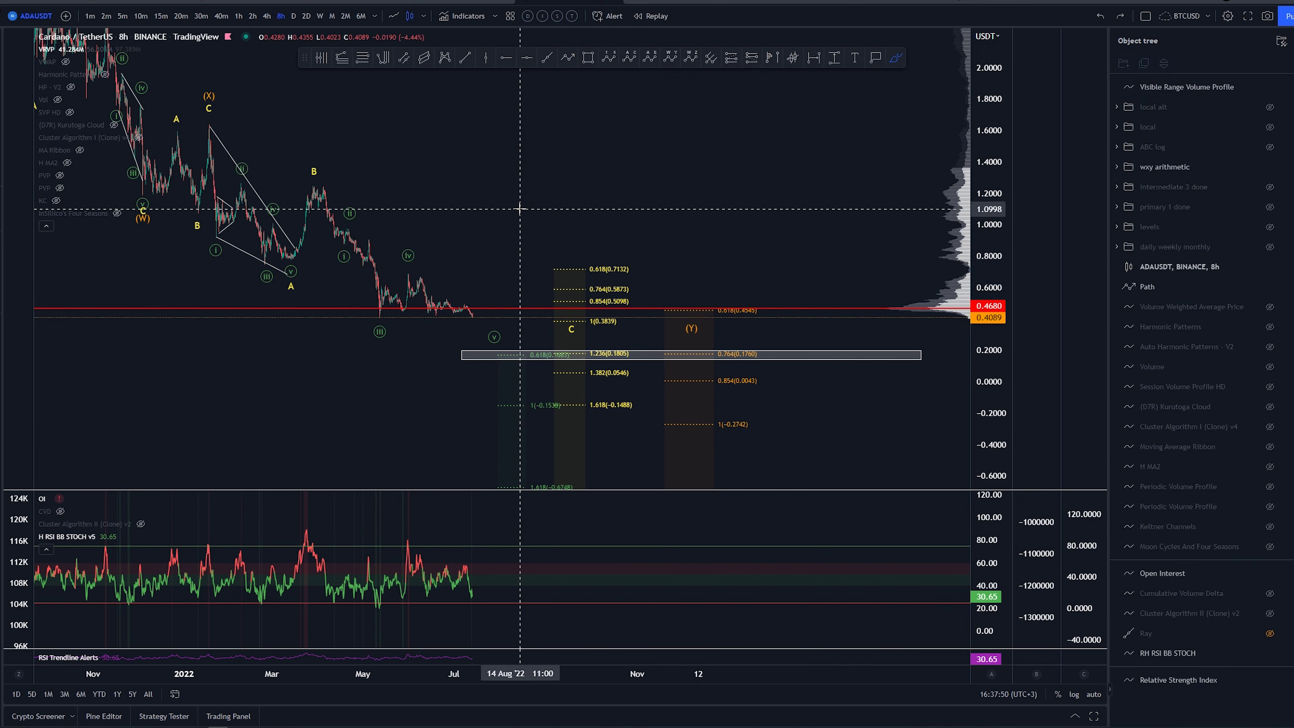
Outline the volume profile's largest node beside the target box with two brush strokes, removing each one.
{"action": "left_click_drag", "start_coordinate": [528, 206], "coordinate": [622, 196]}
{"action": "left_click_drag", "start_coordinate": [984, 338], "coordinate": [983, 137]}
{"action": "left_click_drag", "start_coordinate": [792, 182], "coordinate": [635, 125]}
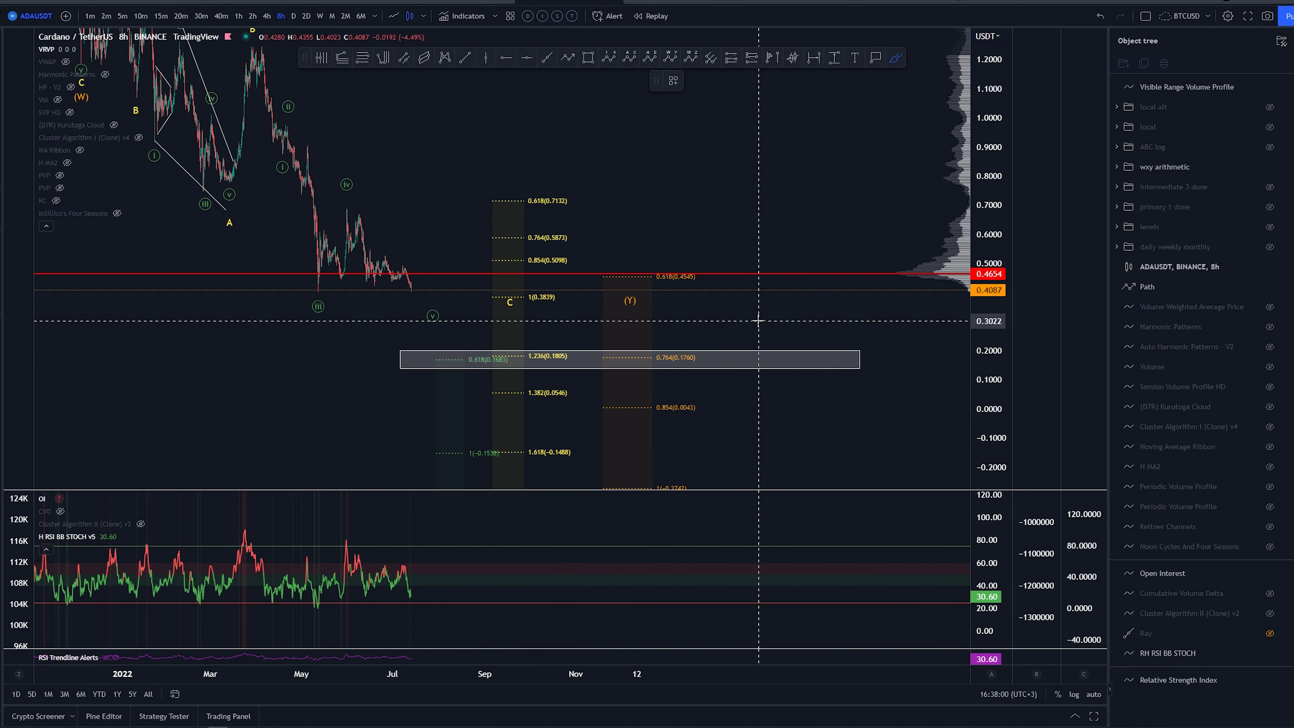
{"action": "mouse_move", "coordinate": [1256, 176]}
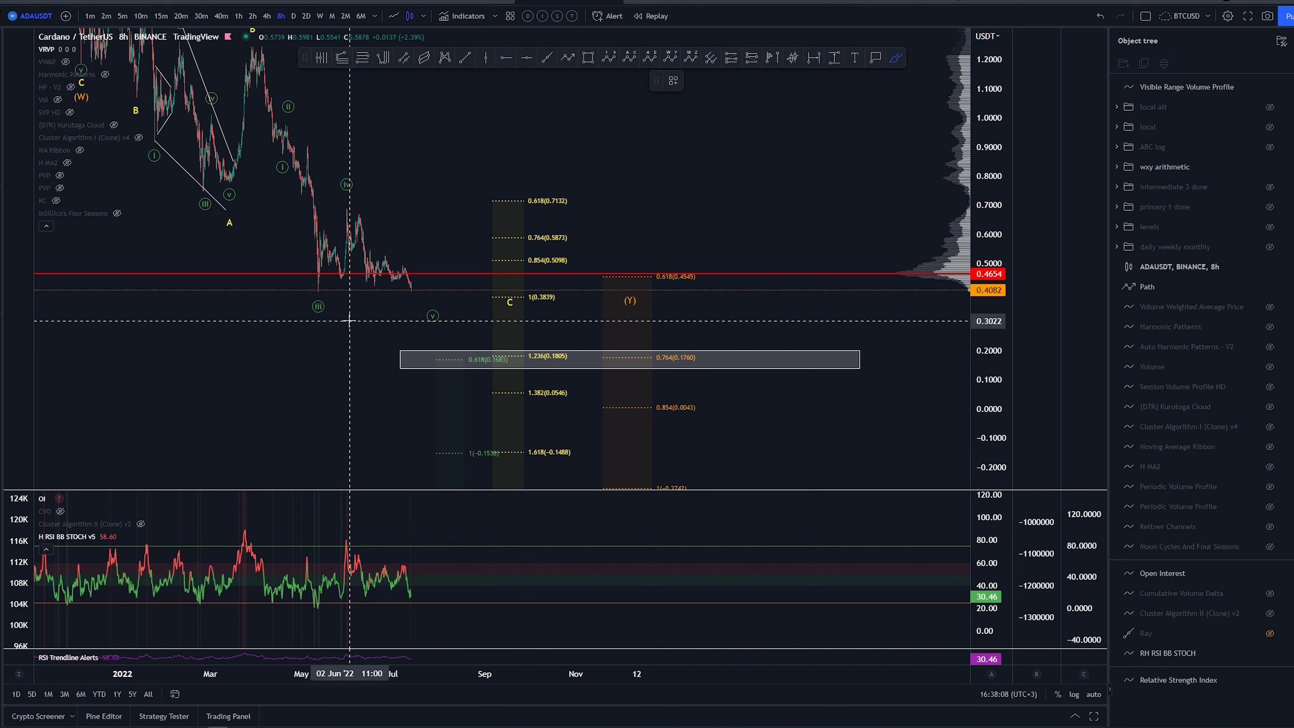
{"action": "scroll", "coordinate": [349, 320], "scroll_direction": "down", "scroll_amount": 5}
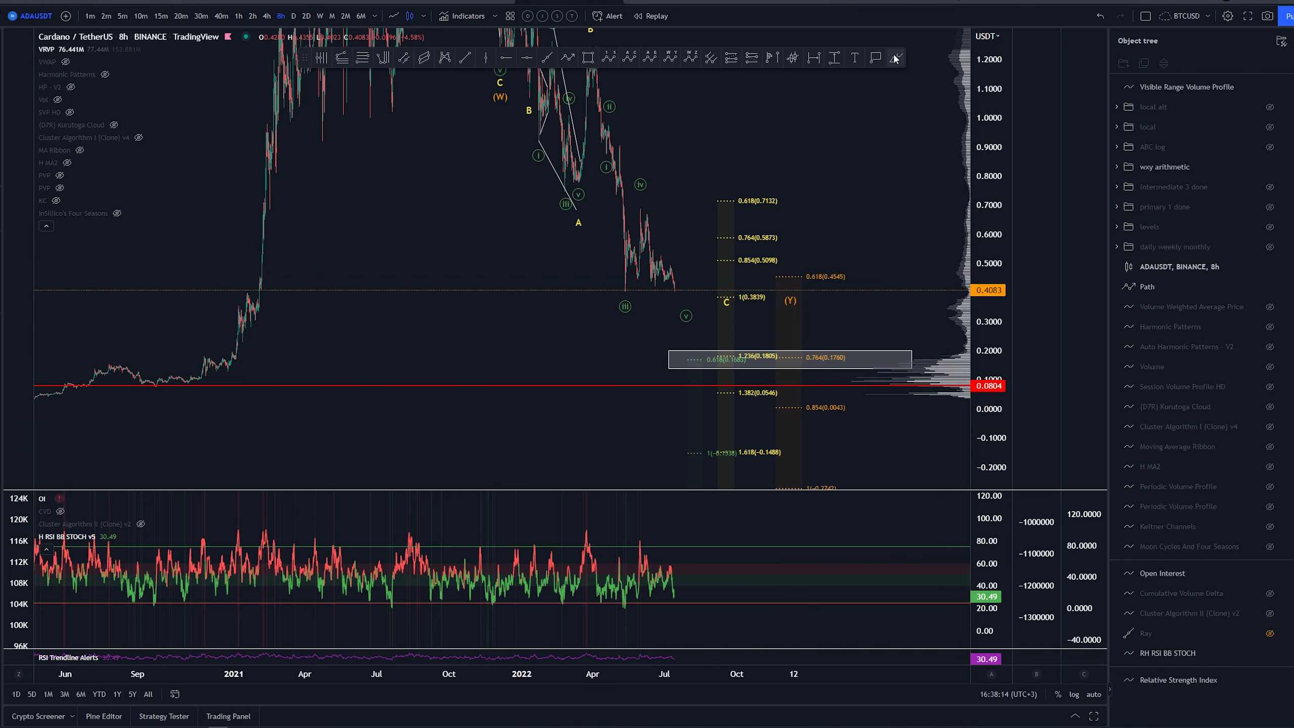
{"action": "left_click_drag", "start_coordinate": [963, 335], "coordinate": [947, 359]}
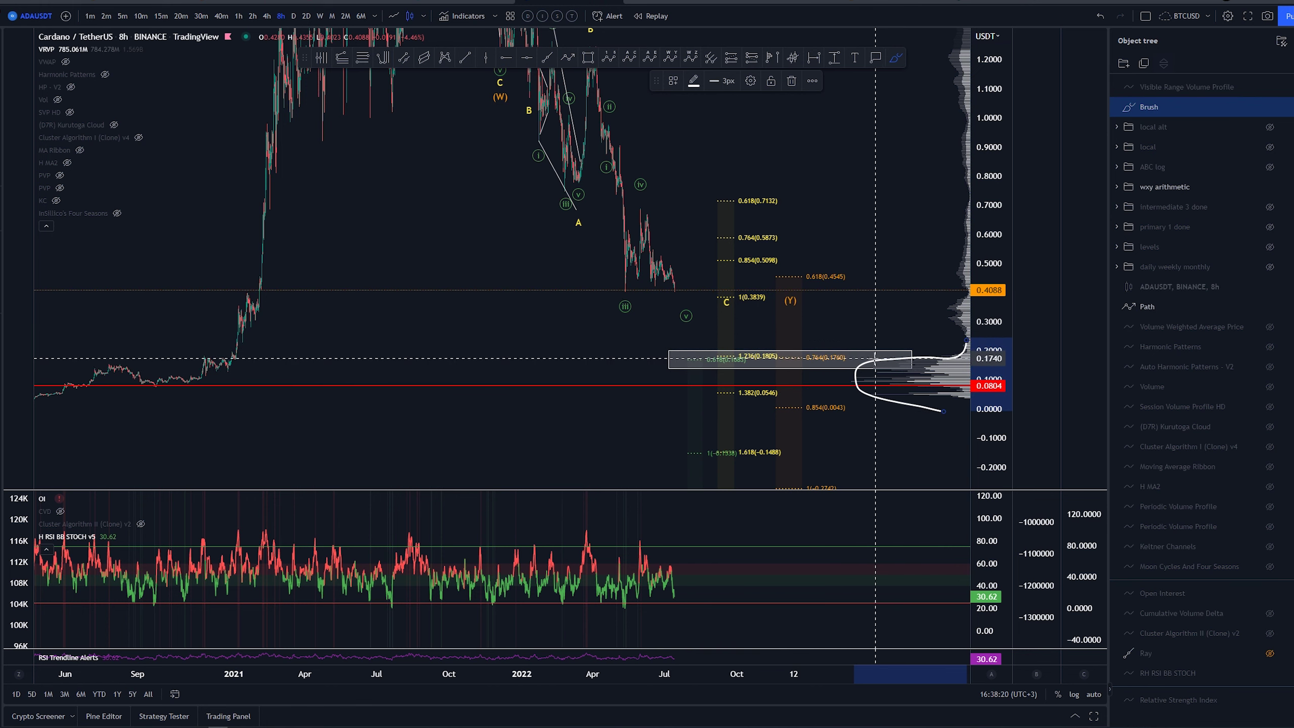
{"action": "key", "text": "Delete"}
{"action": "left_click_drag", "start_coordinate": [965, 337], "coordinate": [917, 363]}
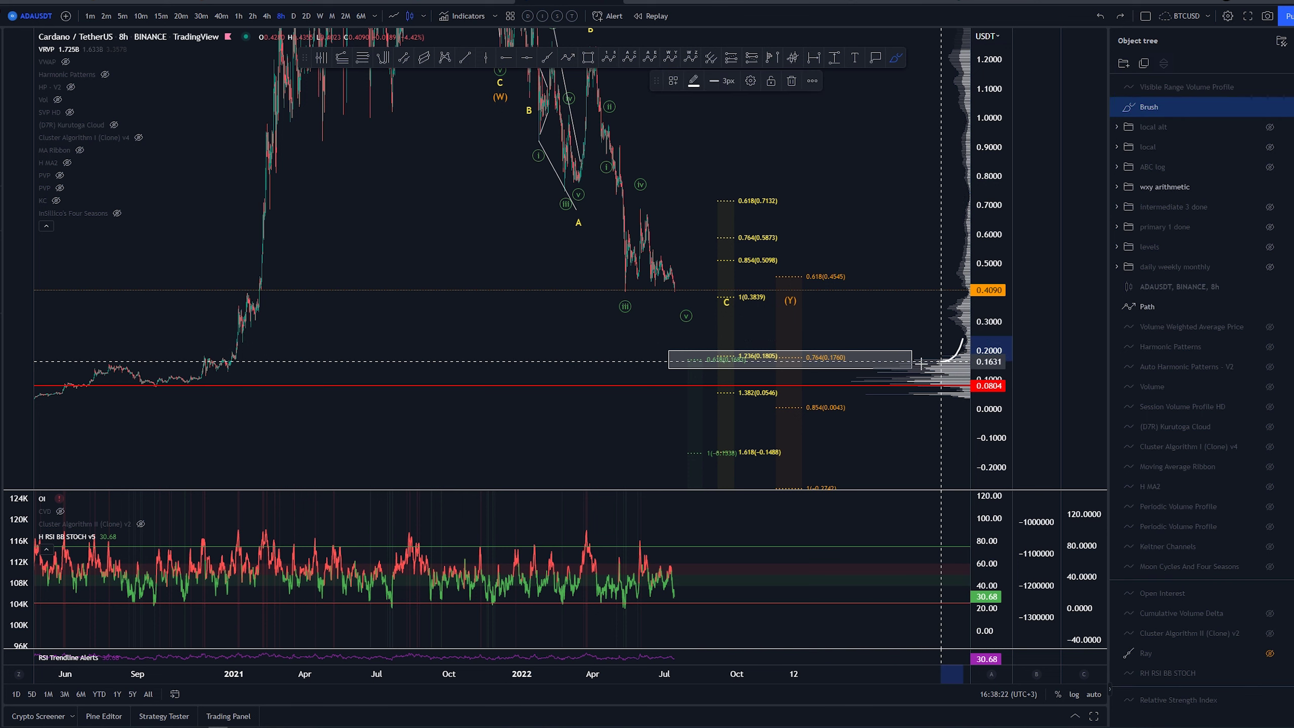
{"action": "key", "text": "ctrl+z"}
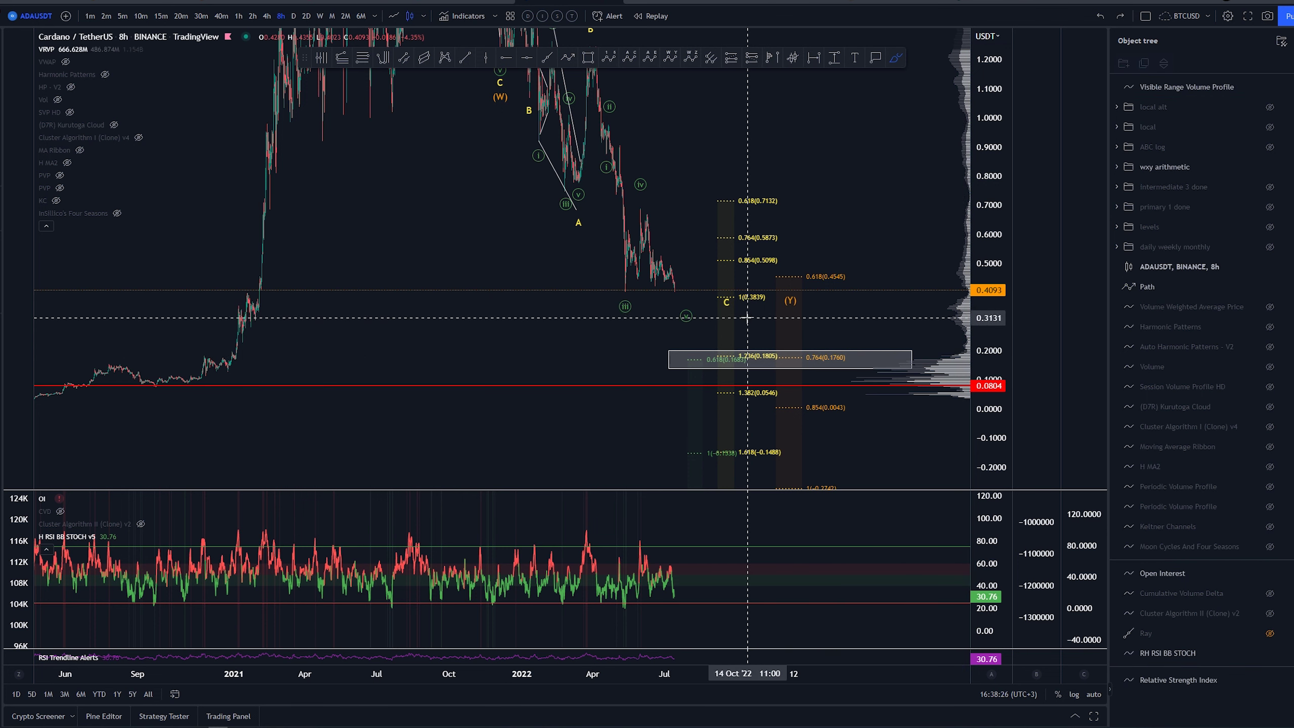
Toggle the "wxy arithmetic" group off and on, and brush the latest decline below circled iv, undoing the stroke.
{"action": "left_click", "coordinate": [1270, 168]}
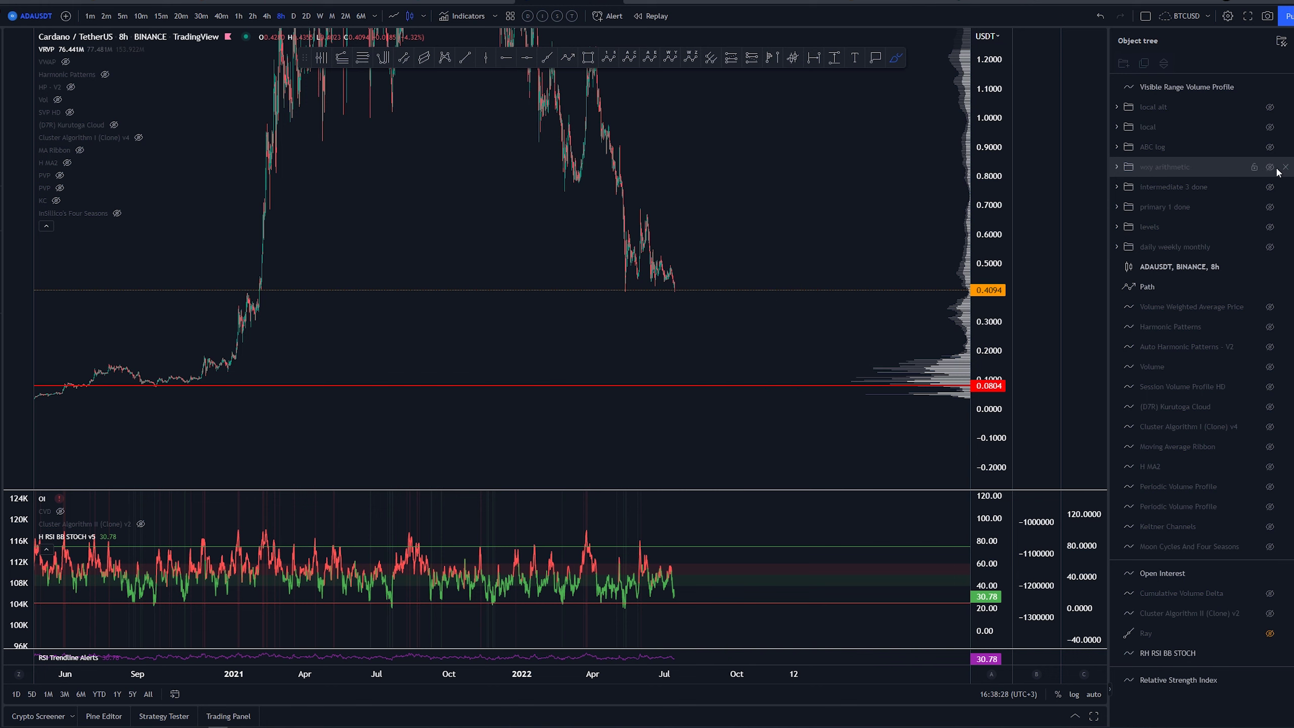
{"action": "left_click", "coordinate": [1271, 167]}
{"action": "left_click_drag", "start_coordinate": [648, 203], "coordinate": [682, 281]}
{"action": "key", "text": "ctrl+z"}
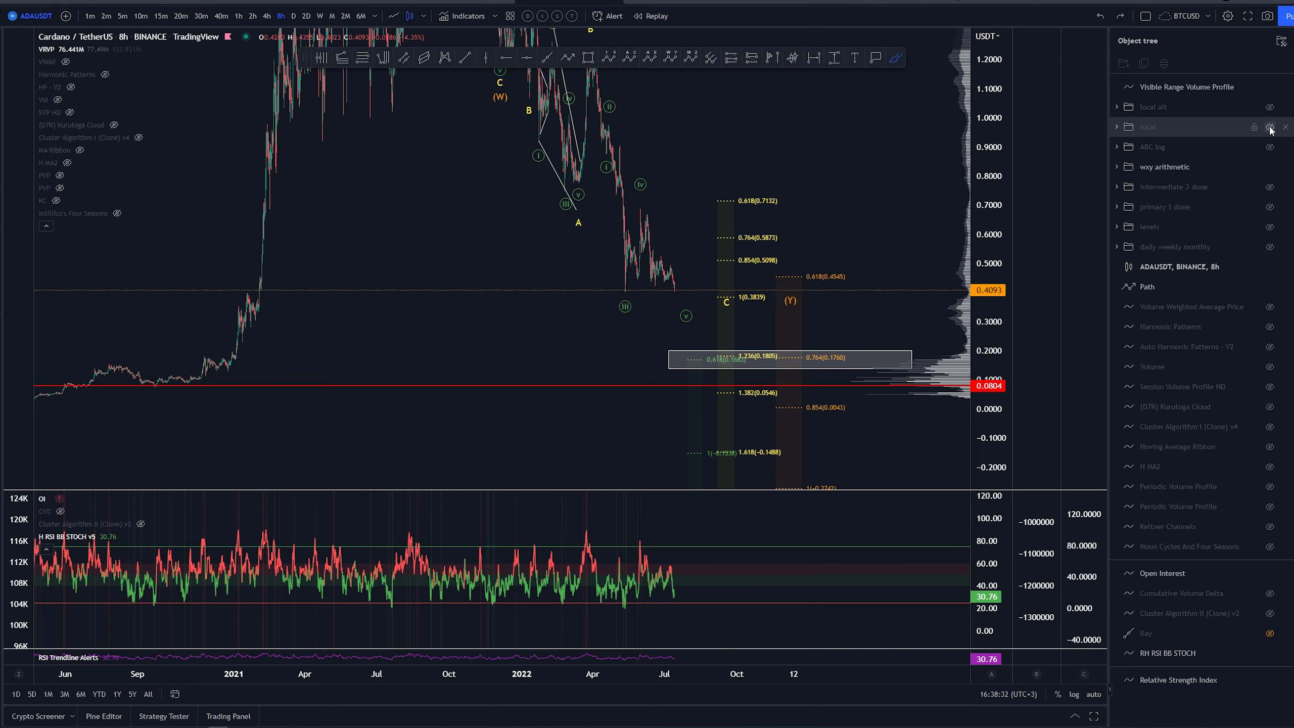
Show the "local" drawing group and display the reset chart on the 1-hour timeframe.
{"action": "left_click", "coordinate": [1270, 128]}
{"action": "left_click", "coordinate": [160, 16]}
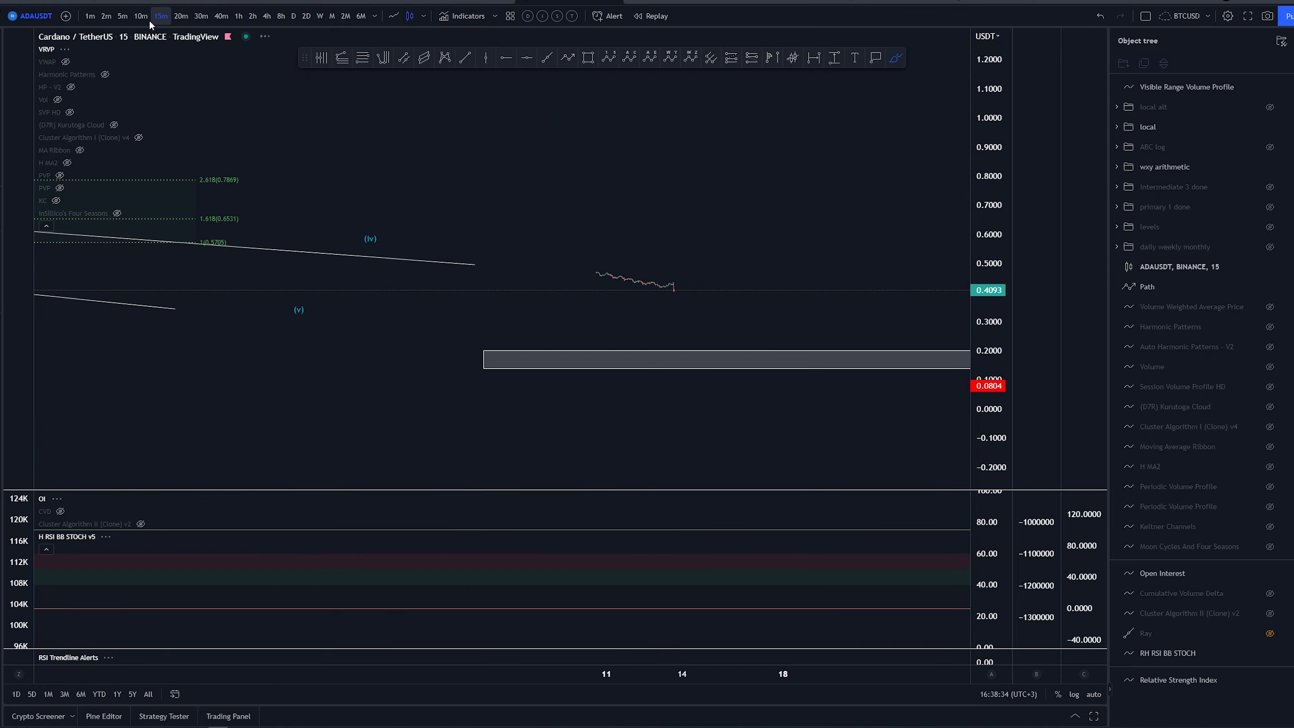
{"action": "right_click", "coordinate": [540, 133]}
{"action": "left_click", "coordinate": [566, 147]}
{"action": "scroll", "coordinate": [642, 282], "scroll_direction": "down", "scroll_amount": 10}
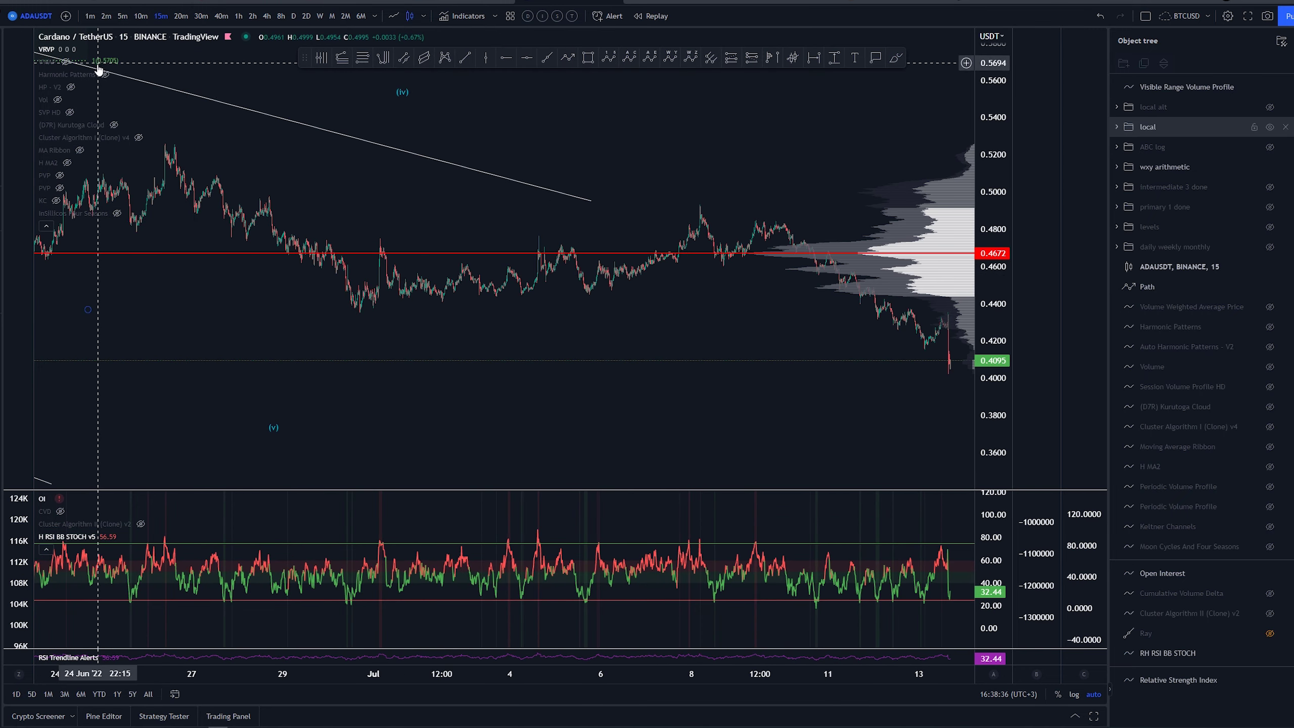
{"action": "left_click", "coordinate": [239, 15]}
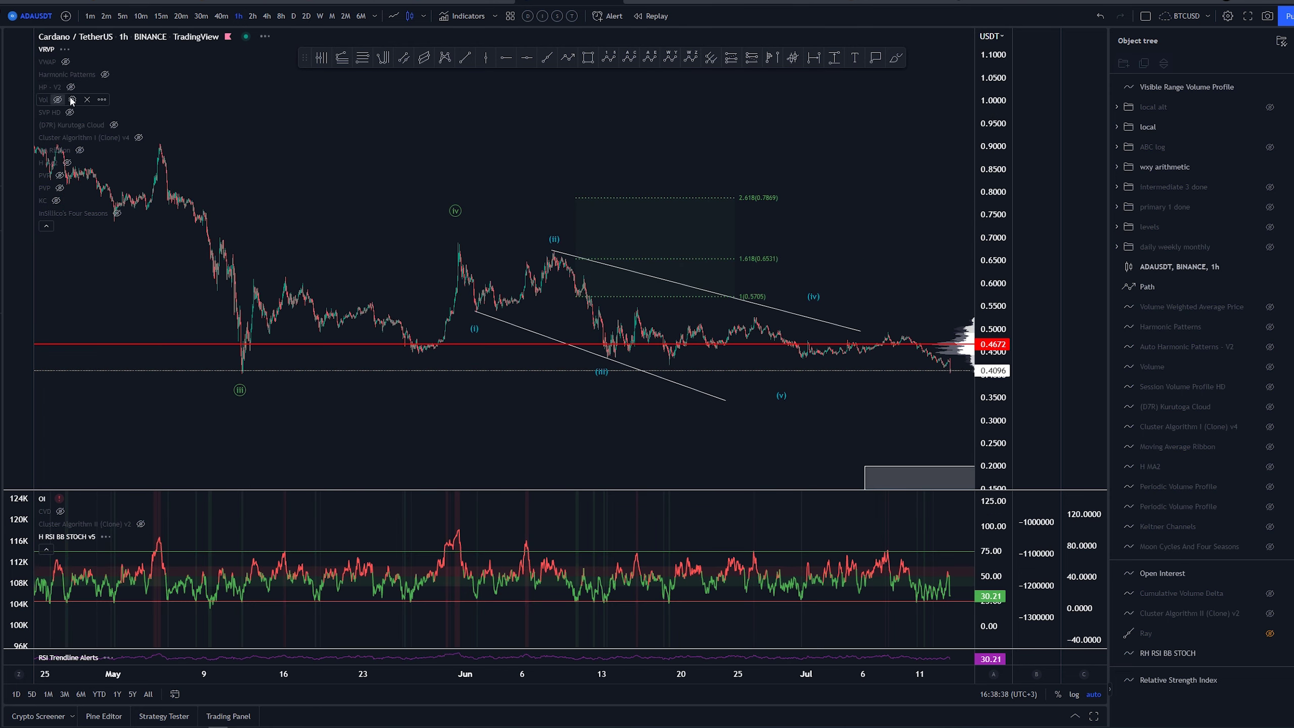
Hide the Visible Range Volume Profile indicator.
{"action": "left_click", "coordinate": [64, 50]}
{"action": "scroll", "coordinate": [815, 202], "scroll_direction": "down", "scroll_amount": 4}
{"action": "left_click_drag", "start_coordinate": [889, 163], "coordinate": [592, 230]}
{"action": "left_click_drag", "start_coordinate": [986, 326], "coordinate": [987, 133]}
{"action": "left_click_drag", "start_coordinate": [794, 255], "coordinate": [831, 159]}
{"action": "scroll", "coordinate": [846, 207], "scroll_direction": "down", "scroll_amount": 2}
{"action": "left_click_drag", "start_coordinate": [865, 223], "coordinate": [840, 230]}
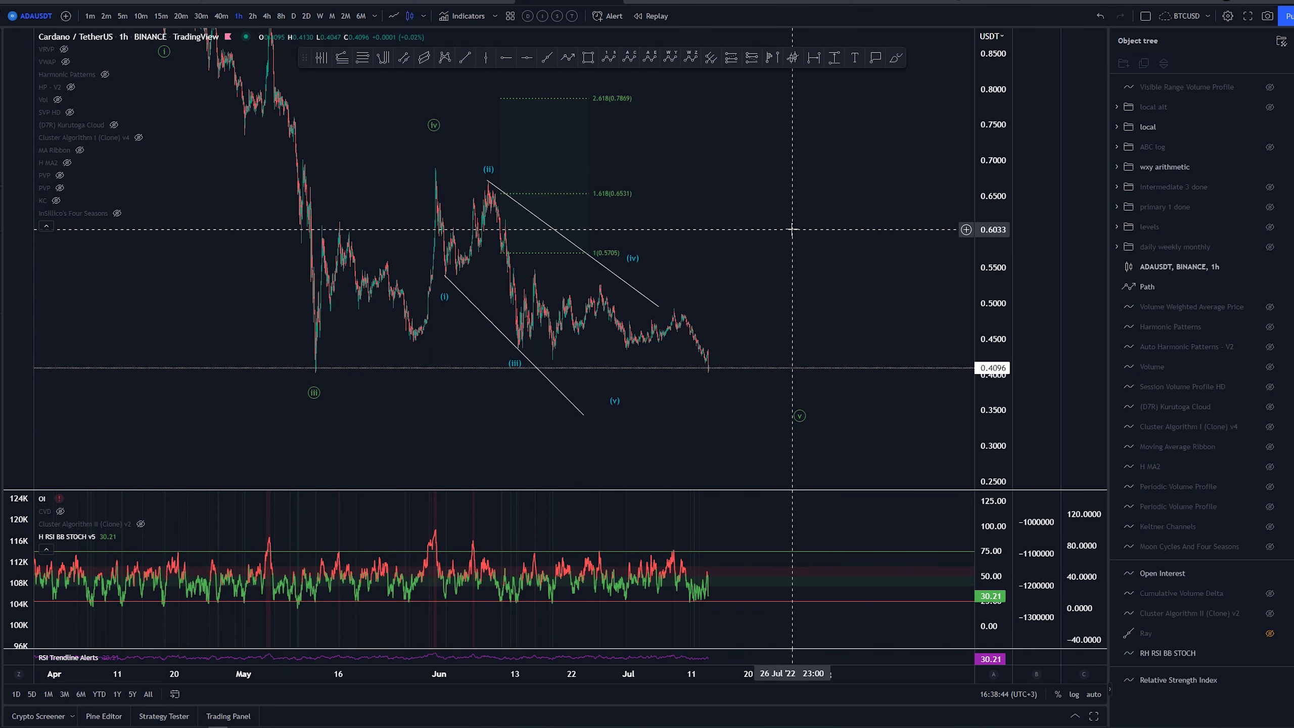
{"action": "mouse_move", "coordinate": [1274, 127]}
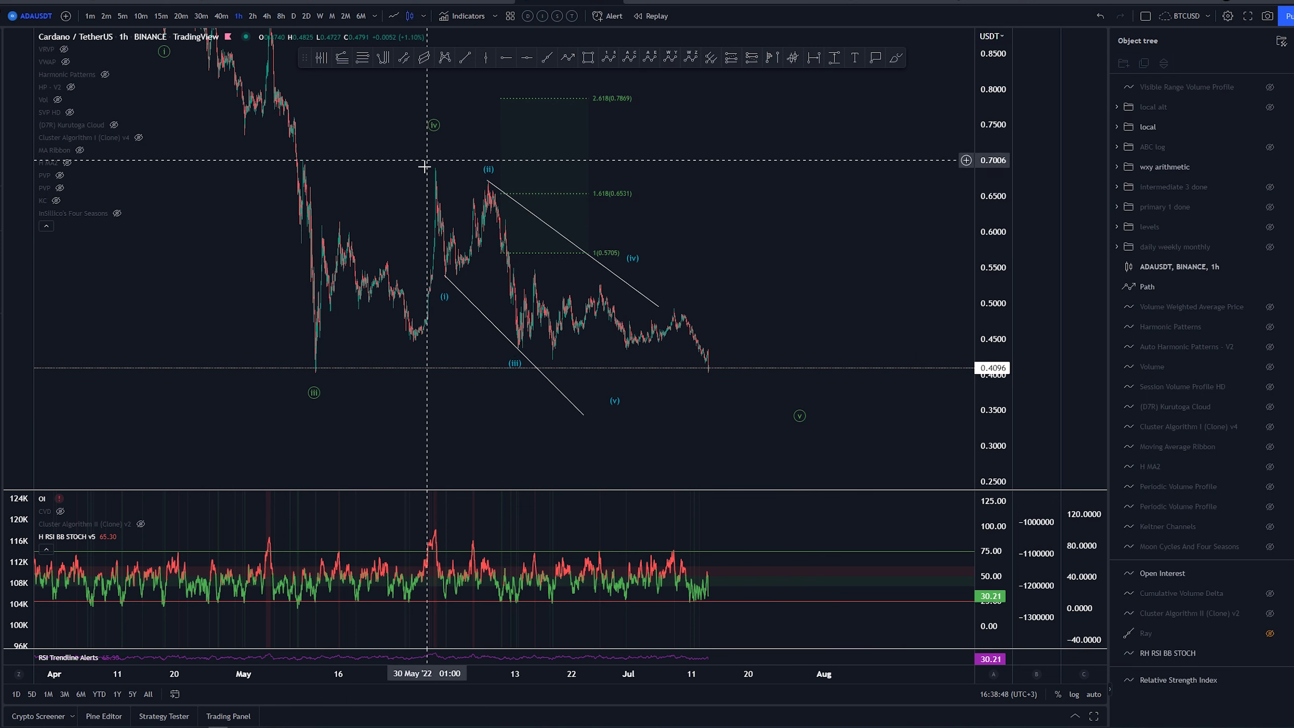
Re-angle the upper wedge trendline to end at about 0.5194 on 19 Jul '22, trying and cancelling a Trend-Based Fib Extension in between.
{"action": "left_click_drag", "start_coordinate": [657, 306], "coordinate": [578, 351]}
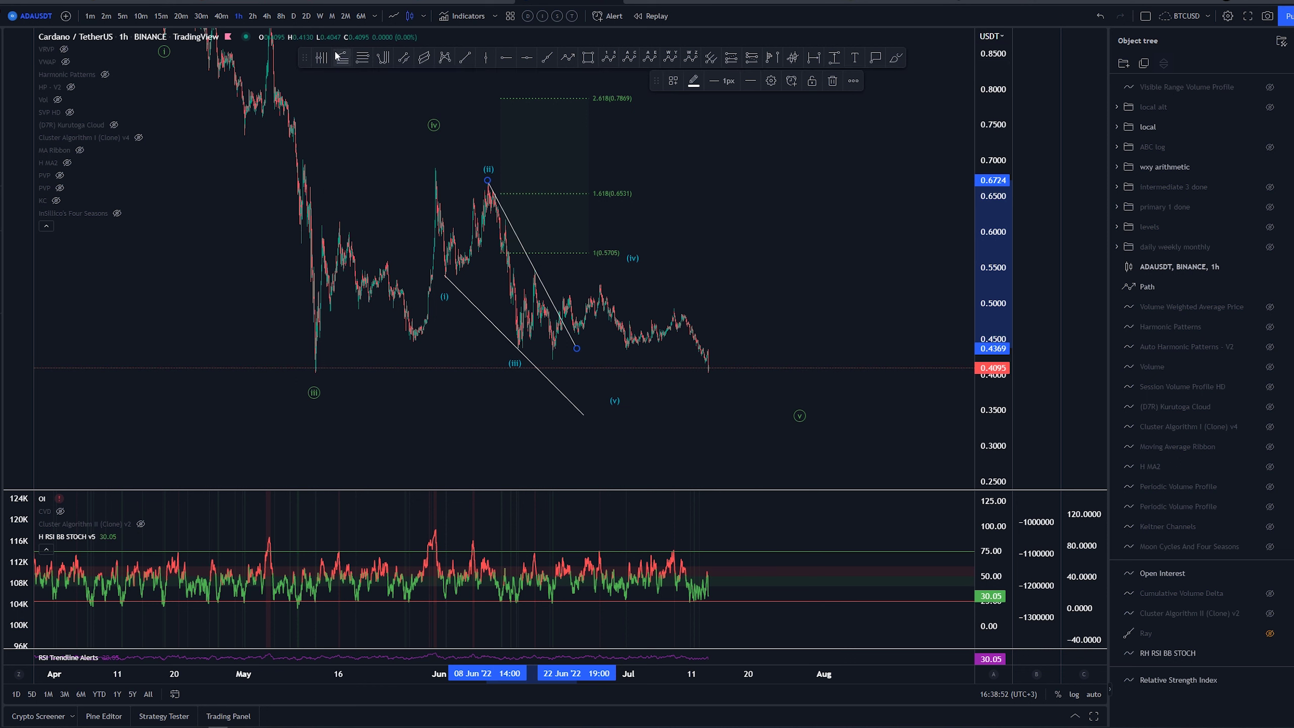
{"action": "left_click", "coordinate": [457, 166]}
{"action": "left_click", "coordinate": [472, 278]}
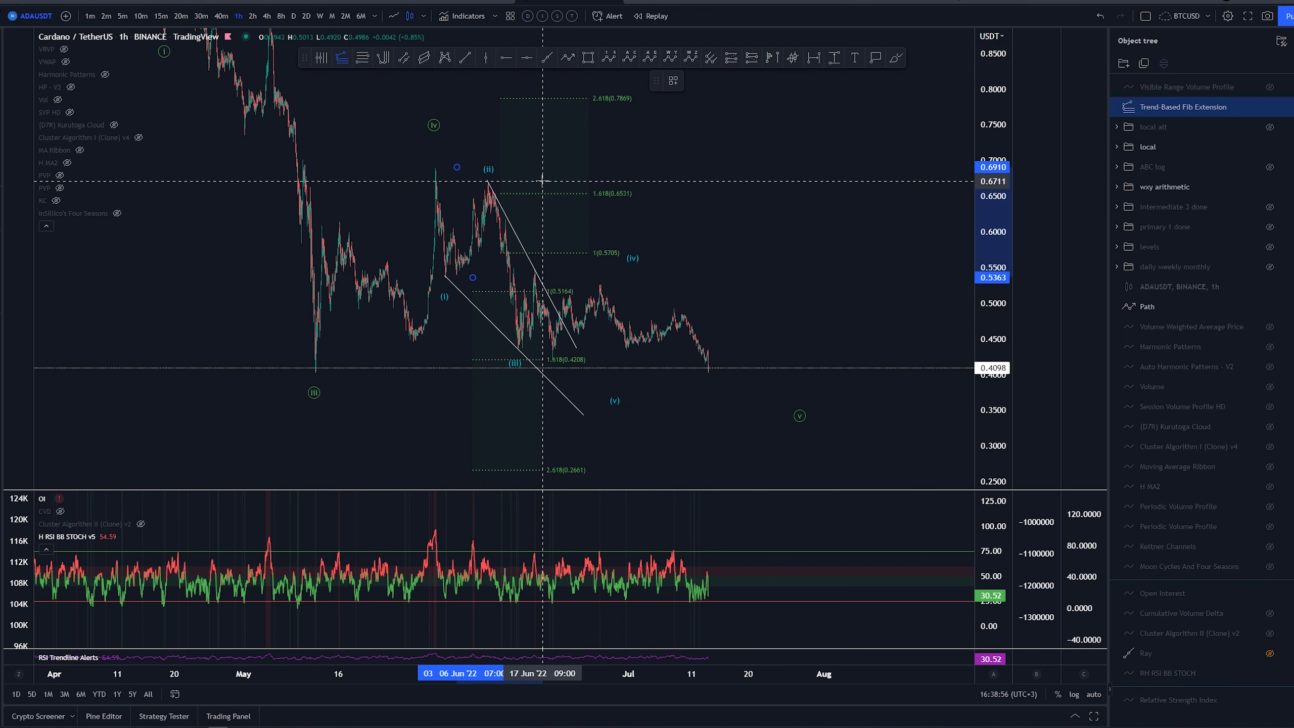
{"action": "key", "text": "Escape"}
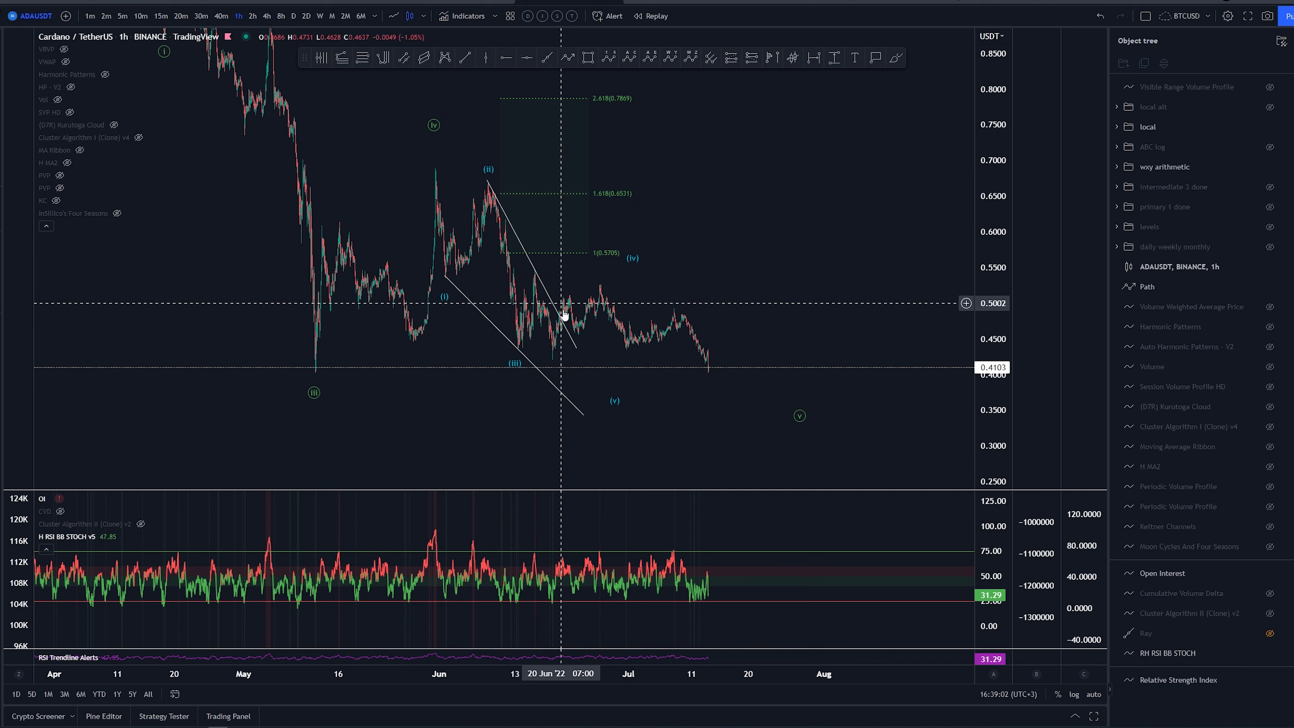
{"action": "left_click_drag", "start_coordinate": [577, 350], "coordinate": [747, 289]}
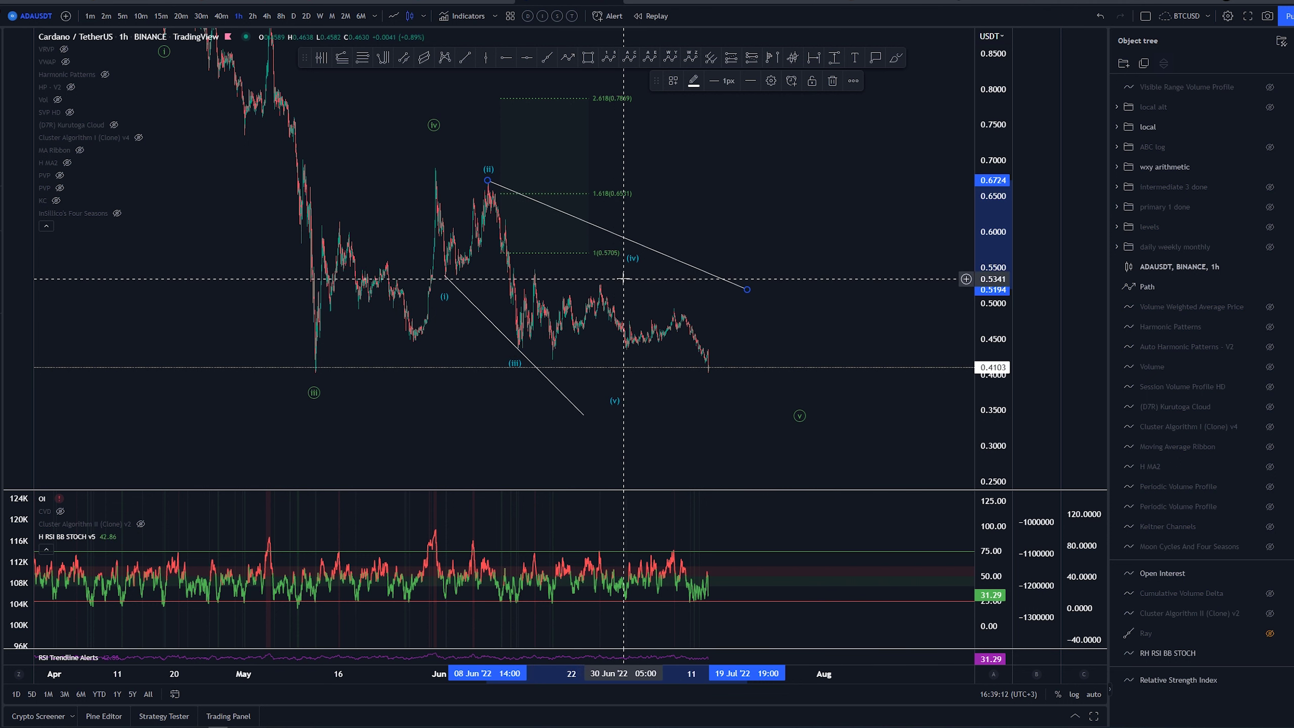
Replace the "local" drawing group with "local alt", and brush the decline from circled iv toward circled v, deleting the stroke.
{"action": "left_click", "coordinate": [895, 58]}
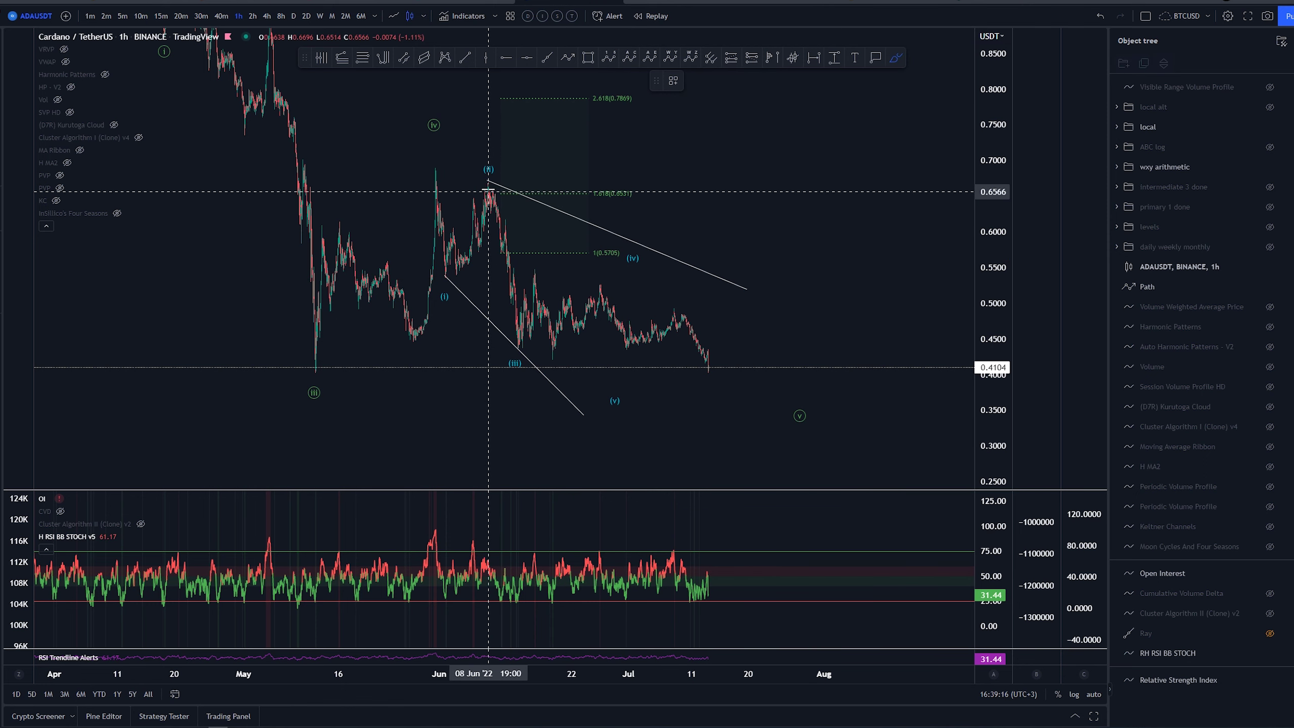
{"action": "left_click", "coordinate": [1269, 127]}
{"action": "left_click", "coordinate": [1269, 108]}
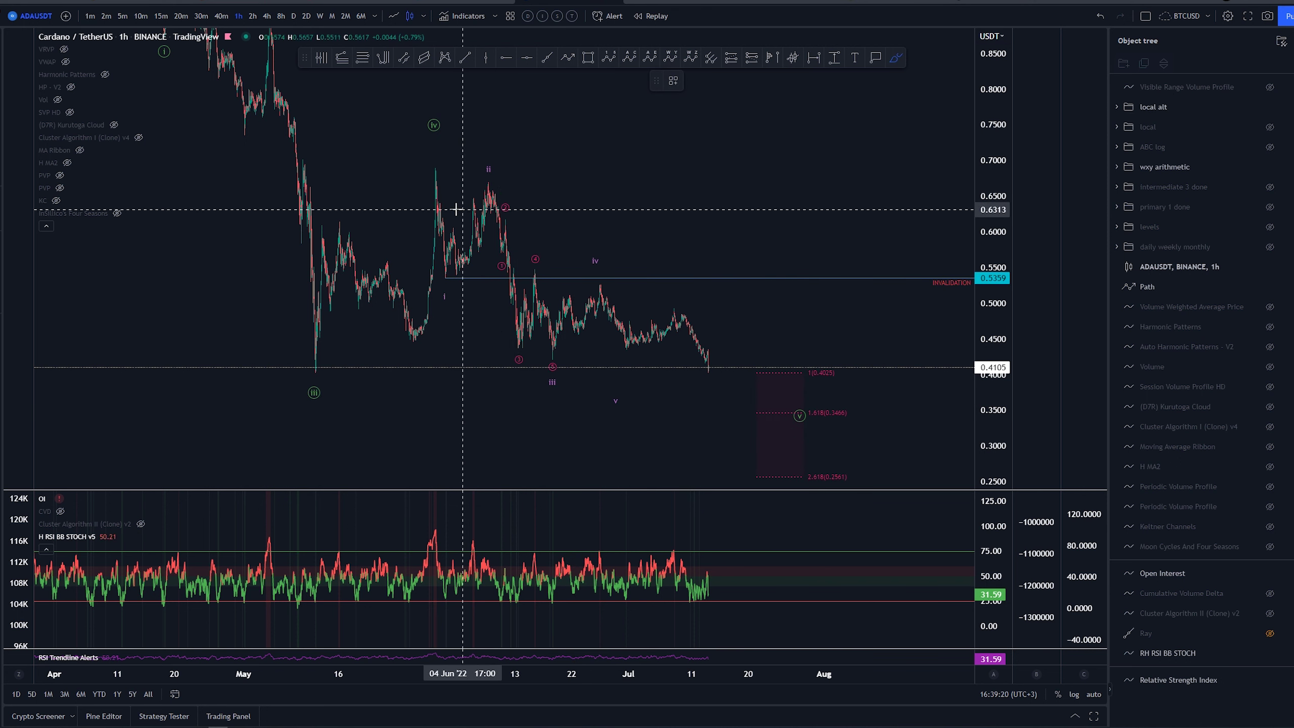
{"action": "mouse_move", "coordinate": [436, 165]}
{"action": "left_mouse_down"}
{"action": "mouse_move", "coordinate": [445, 273]}
{"action": "mouse_move", "coordinate": [493, 196]}
{"action": "mouse_move", "coordinate": [558, 357]}
{"action": "mouse_move", "coordinate": [609, 281]}
{"action": "mouse_move", "coordinate": [737, 422]}
{"action": "left_mouse_up"}
{"action": "key", "text": "Delete"}
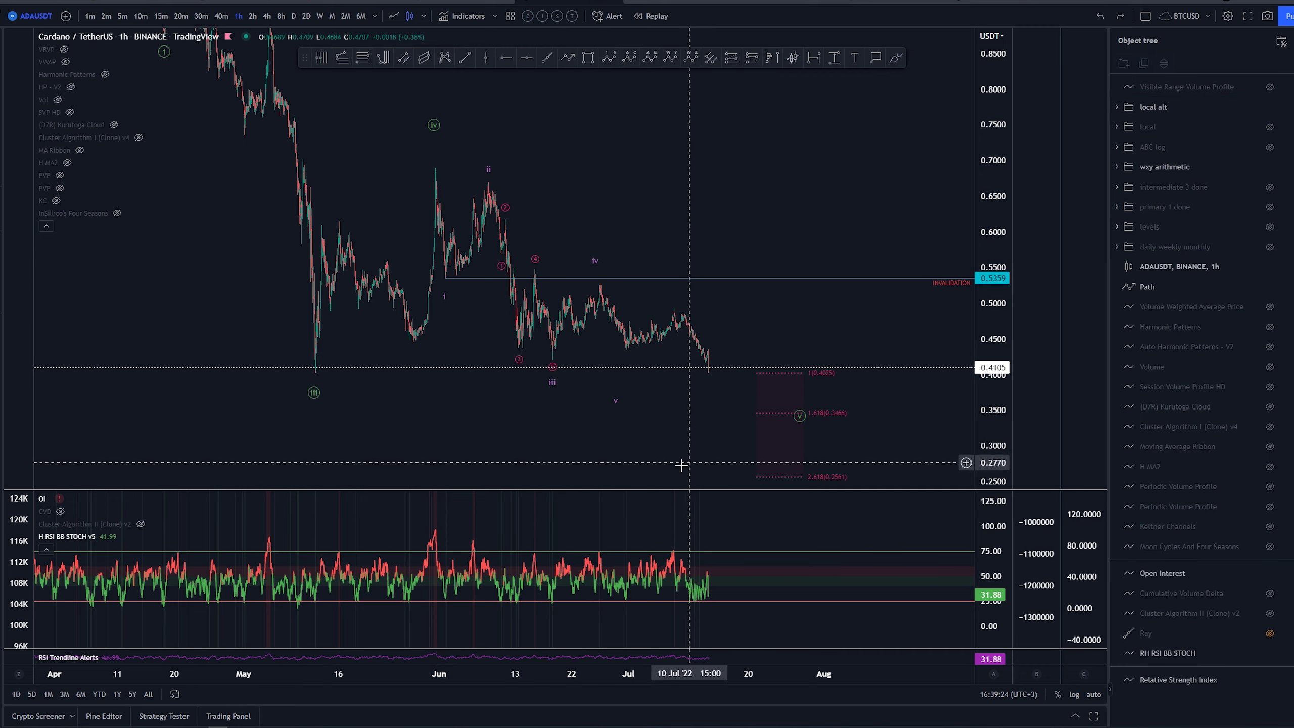
Brush the decline after wave iv and its rebound to about 0.49, and undo the stroke.
{"action": "left_click_drag", "start_coordinate": [674, 464], "coordinate": [528, 432]}
{"action": "left_click_drag", "start_coordinate": [995, 373], "coordinate": [937, 214]}
{"action": "left_click_drag", "start_coordinate": [735, 330], "coordinate": [737, 301]}
{"action": "left_click", "coordinate": [896, 58]}
{"action": "left_click_drag", "start_coordinate": [455, 219], "coordinate": [515, 291]}
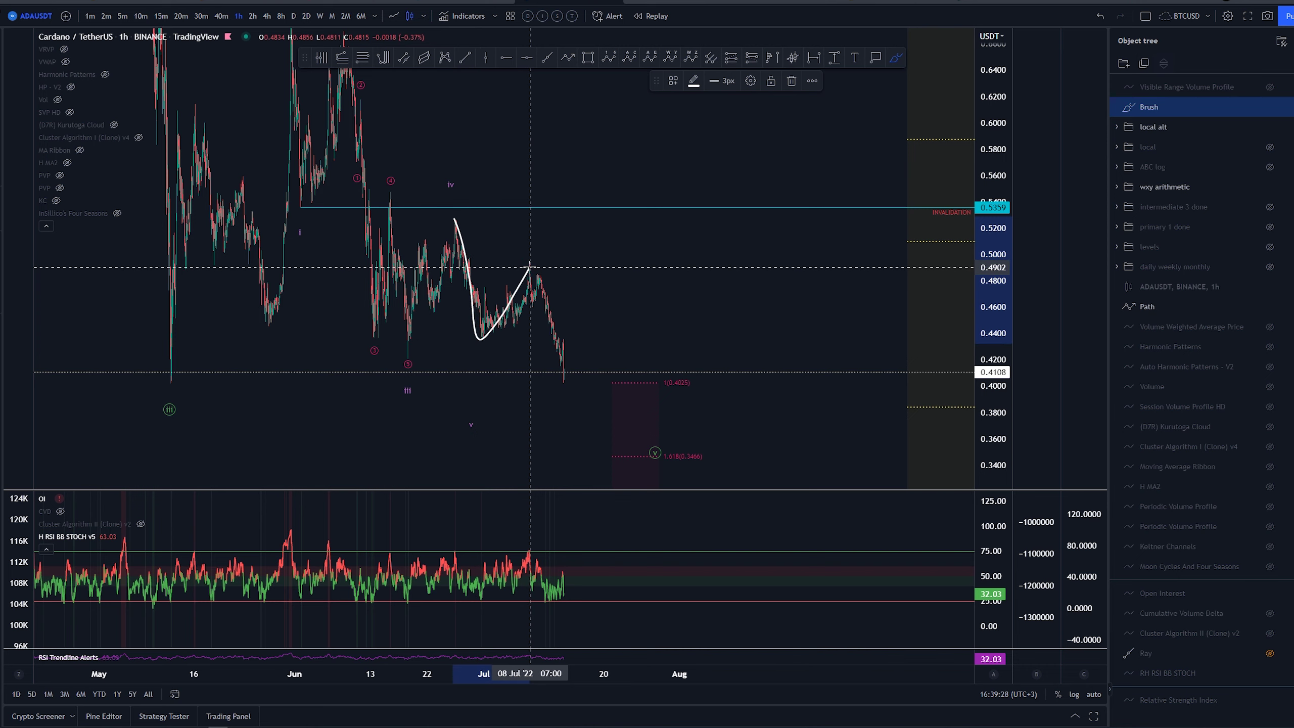
{"action": "key", "text": "ctrl+z"}
Display the chart on the 4-hour timeframe and compare the RSI with price from circled iii to the latest low.
{"action": "left_click", "coordinate": [266, 16]}
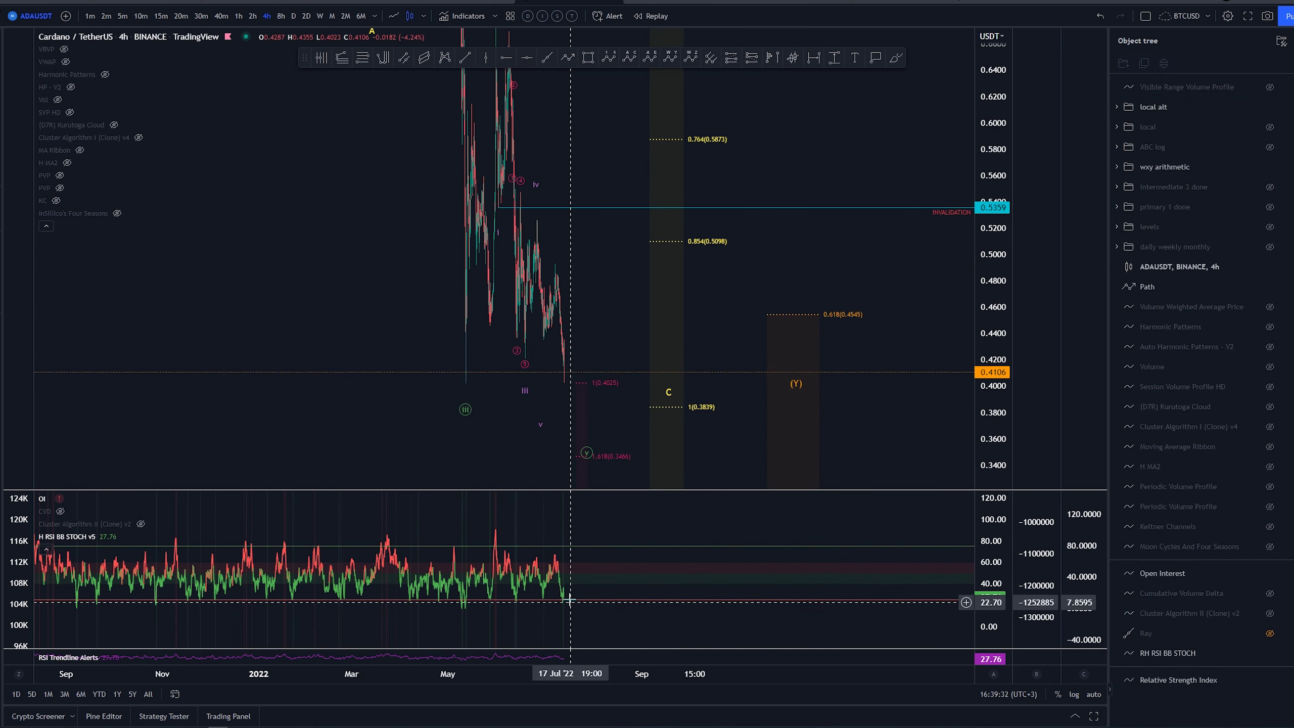
{"action": "scroll", "coordinate": [563, 592], "scroll_direction": "up", "scroll_amount": 5}
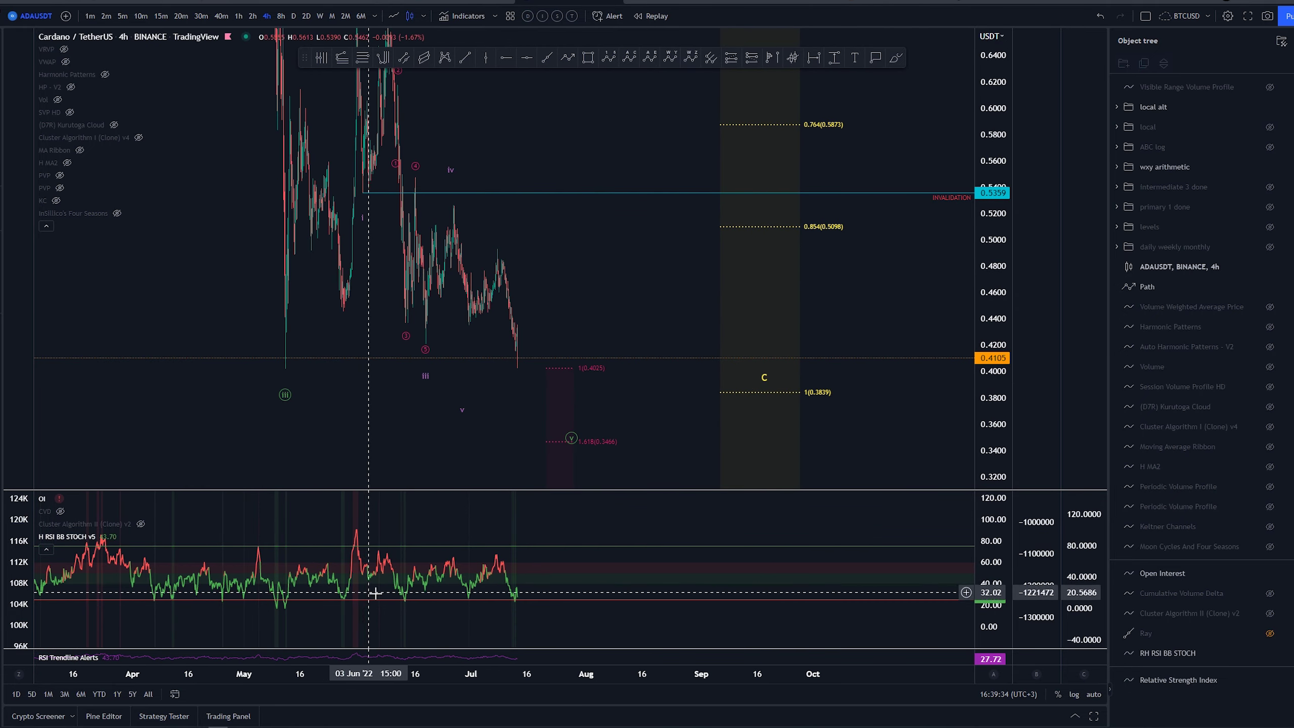
{"action": "scroll", "coordinate": [471, 602], "scroll_direction": "down", "scroll_amount": 3}
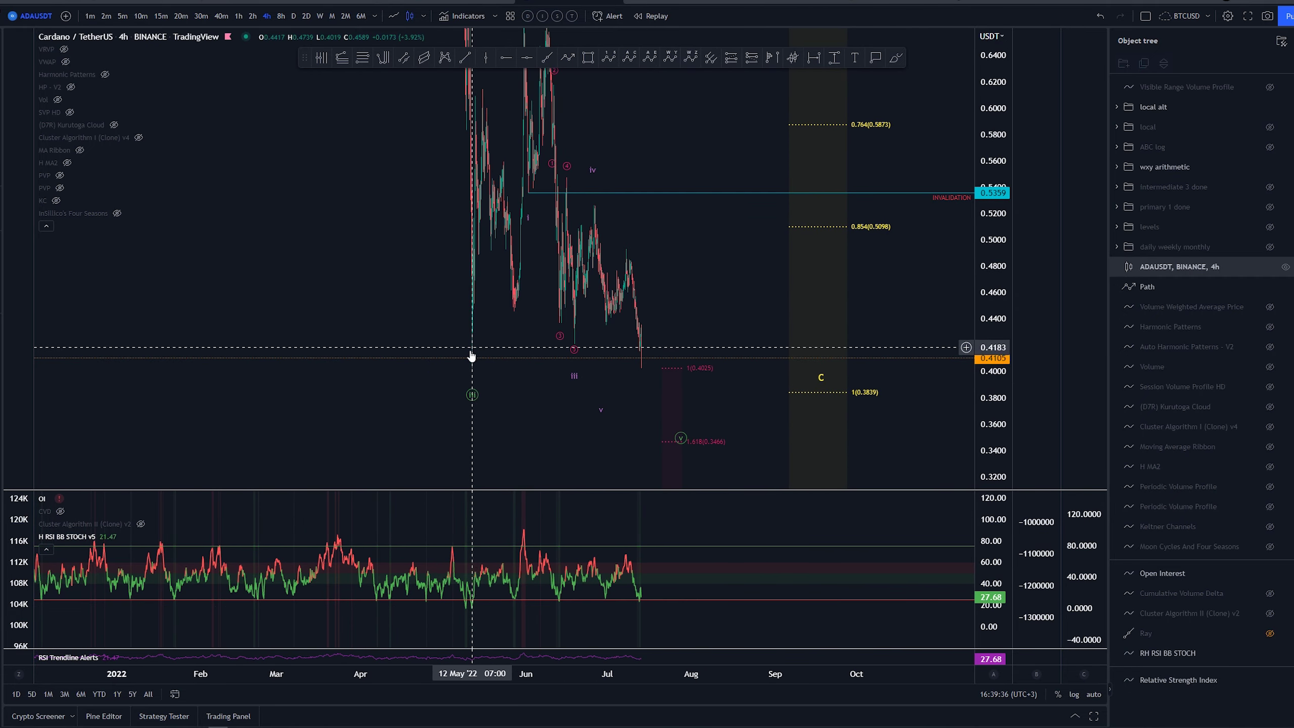
{"action": "scroll", "coordinate": [708, 258], "scroll_direction": "up", "scroll_amount": 5}
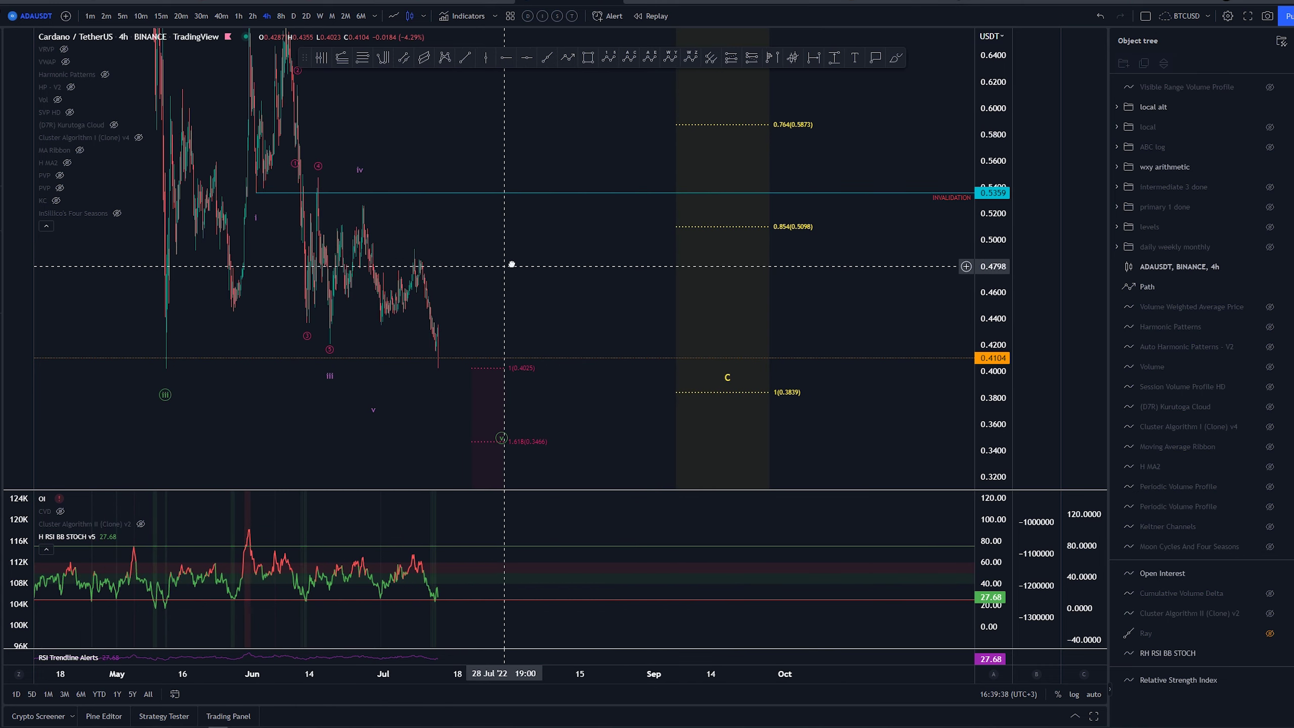
{"action": "left_click_drag", "start_coordinate": [520, 261], "coordinate": [630, 227]}
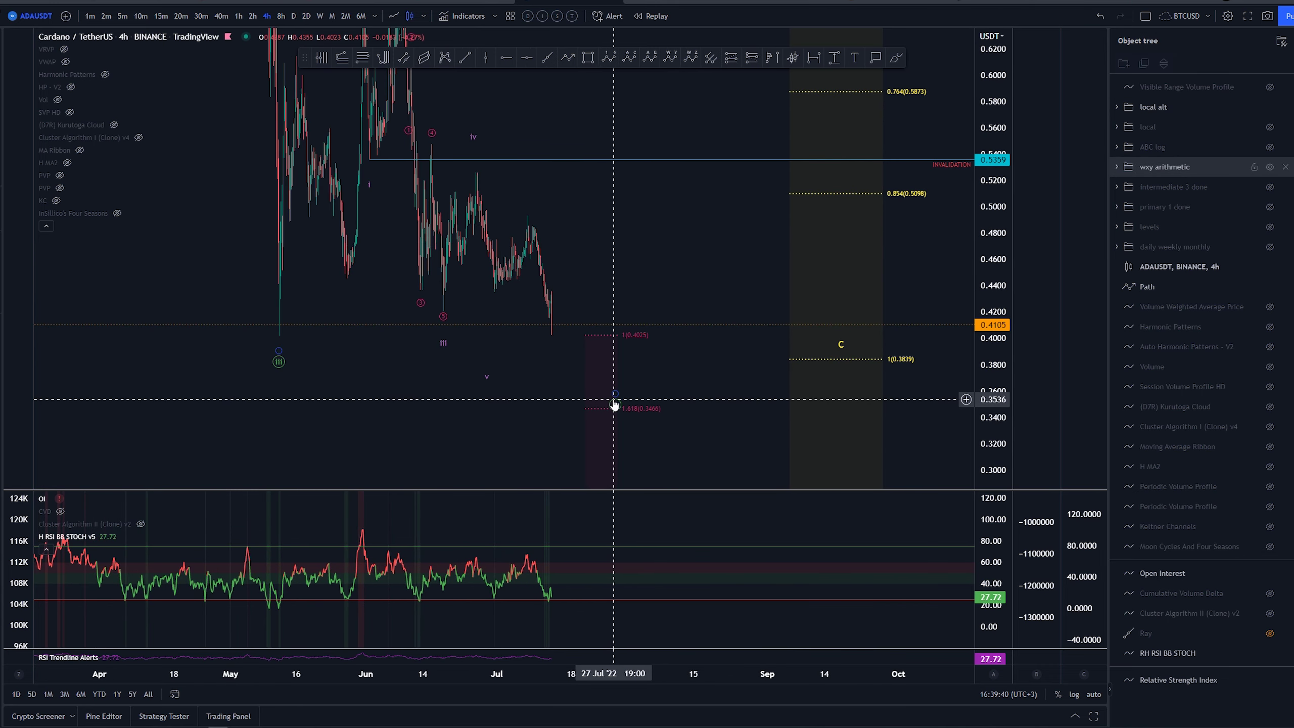
Display the reset chart on the daily timeframe and examine the latest decline against the Fibonacci target zones below it.
{"action": "left_click", "coordinate": [294, 16]}
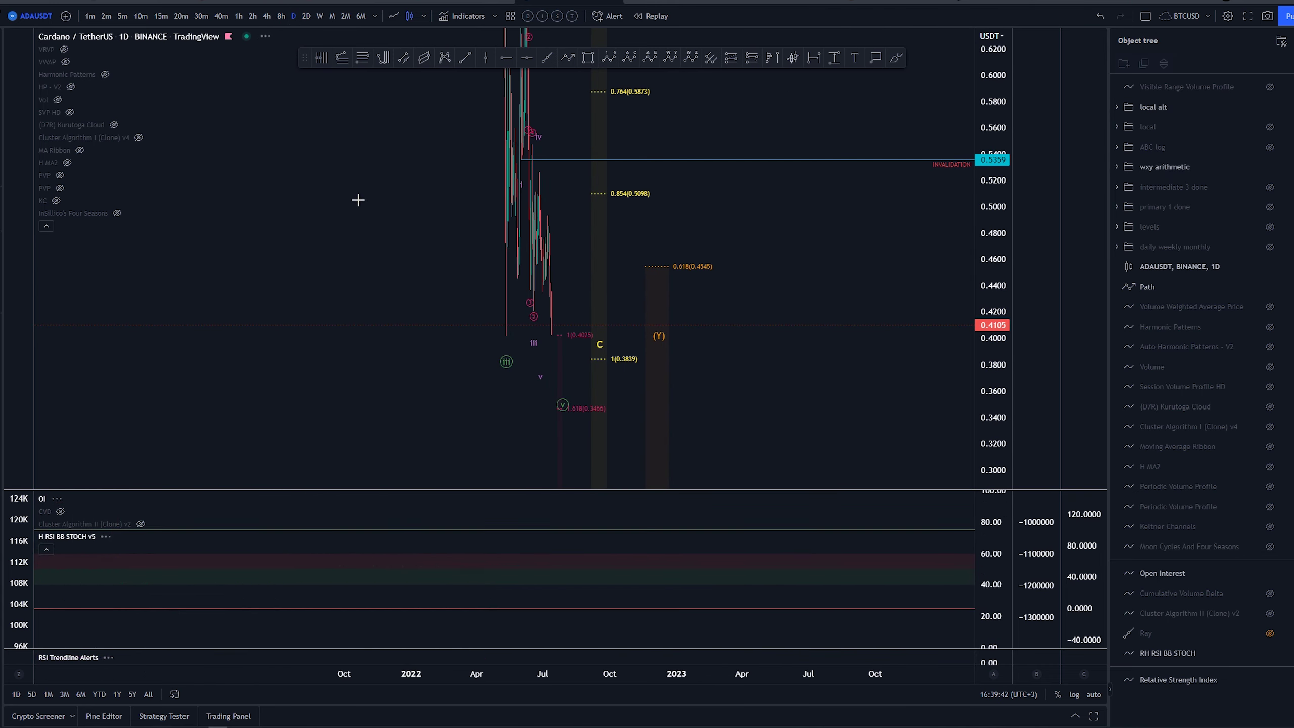
{"action": "right_click", "coordinate": [814, 286]}
{"action": "left_click", "coordinate": [849, 294]}
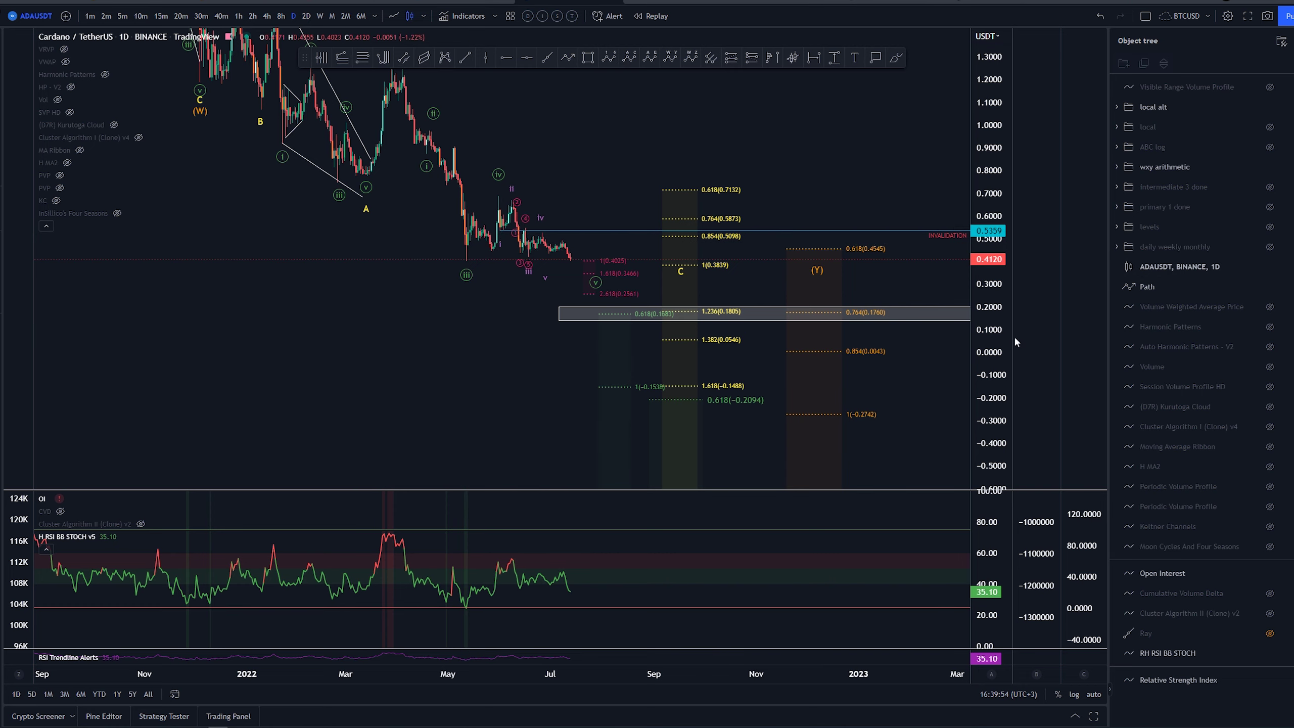
{"action": "scroll", "coordinate": [678, 117], "scroll_direction": "up", "scroll_amount": 5}
{"action": "left_click_drag", "start_coordinate": [590, 145], "coordinate": [645, 159]}
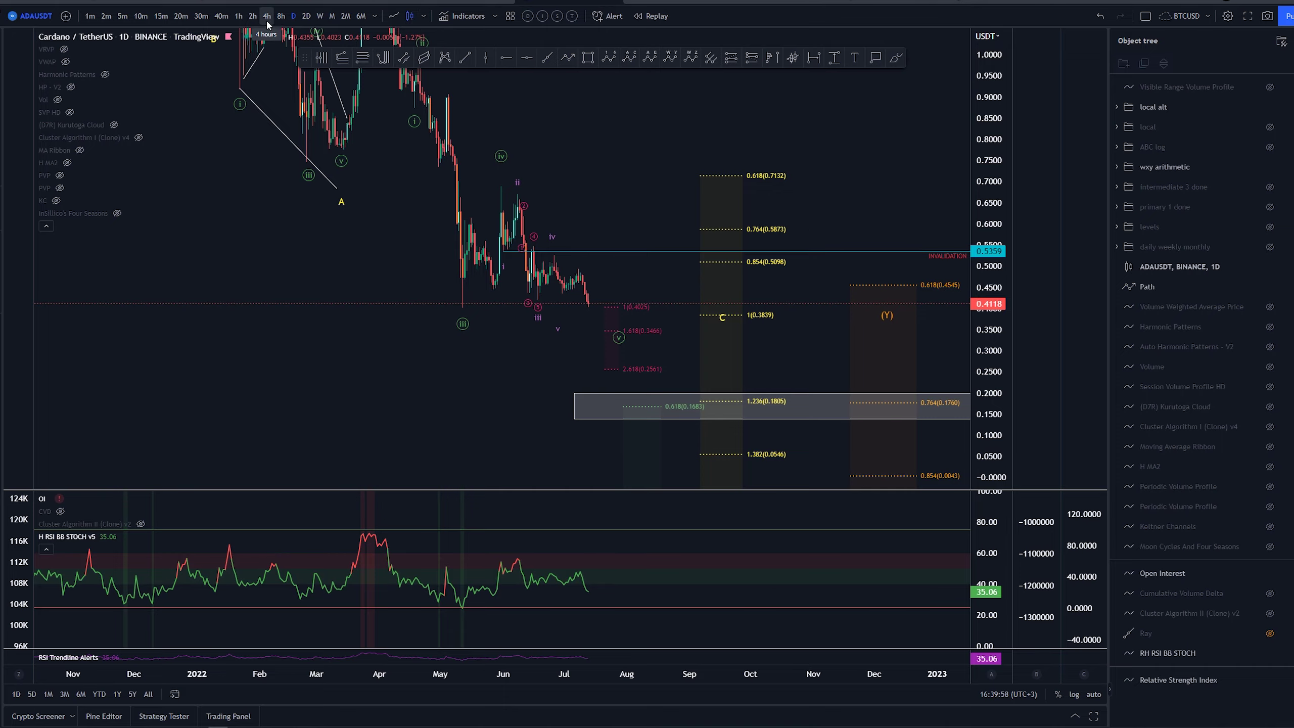
Display the 1-hour timeframe, brush the decline after wave iv and the small dip on 8–9 Jul '22, and undo the strokes.
{"action": "left_click", "coordinate": [240, 15]}
{"action": "scroll", "coordinate": [641, 168], "scroll_direction": "down", "scroll_amount": 5}
{"action": "left_click_drag", "start_coordinate": [990, 399], "coordinate": [760, 220]}
{"action": "scroll", "coordinate": [760, 220], "scroll_direction": "down", "scroll_amount": 5}
{"action": "left_click_drag", "start_coordinate": [988, 395], "coordinate": [957, 190]}
{"action": "left_click_drag", "start_coordinate": [863, 134], "coordinate": [704, 2]}
{"action": "mouse_move", "coordinate": [990, 180]}
{"action": "left_mouse_down"}
{"action": "mouse_move", "coordinate": [917, 321]}
{"action": "mouse_move", "coordinate": [861, 290]}
{"action": "left_mouse_up"}
{"action": "left_click", "coordinate": [896, 57]}
{"action": "mouse_move", "coordinate": [441, 134]}
{"action": "left_mouse_down"}
{"action": "mouse_move", "coordinate": [495, 309]}
{"action": "mouse_move", "coordinate": [595, 199]}
{"action": "mouse_move", "coordinate": [599, 246]}
{"action": "mouse_move", "coordinate": [627, 210]}
{"action": "left_mouse_up"}
{"action": "key", "text": "ctrl+z"}
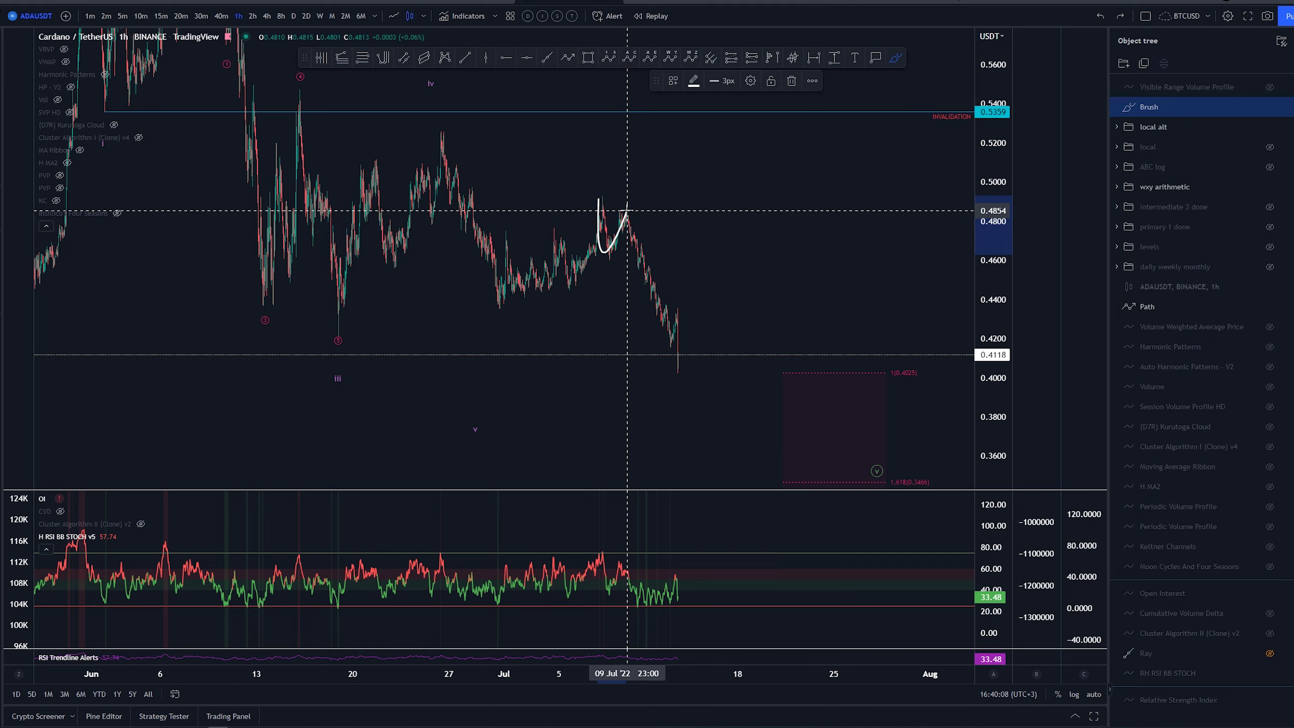
{"action": "key", "text": "ctrl+z"}
Brush a rising line beneath the RSI lows from 11 to 13 Jul '22, and undo it.
{"action": "scroll", "coordinate": [632, 219], "scroll_direction": "up", "scroll_amount": 3}
{"action": "left_click_drag", "start_coordinate": [601, 608], "coordinate": [657, 605]}
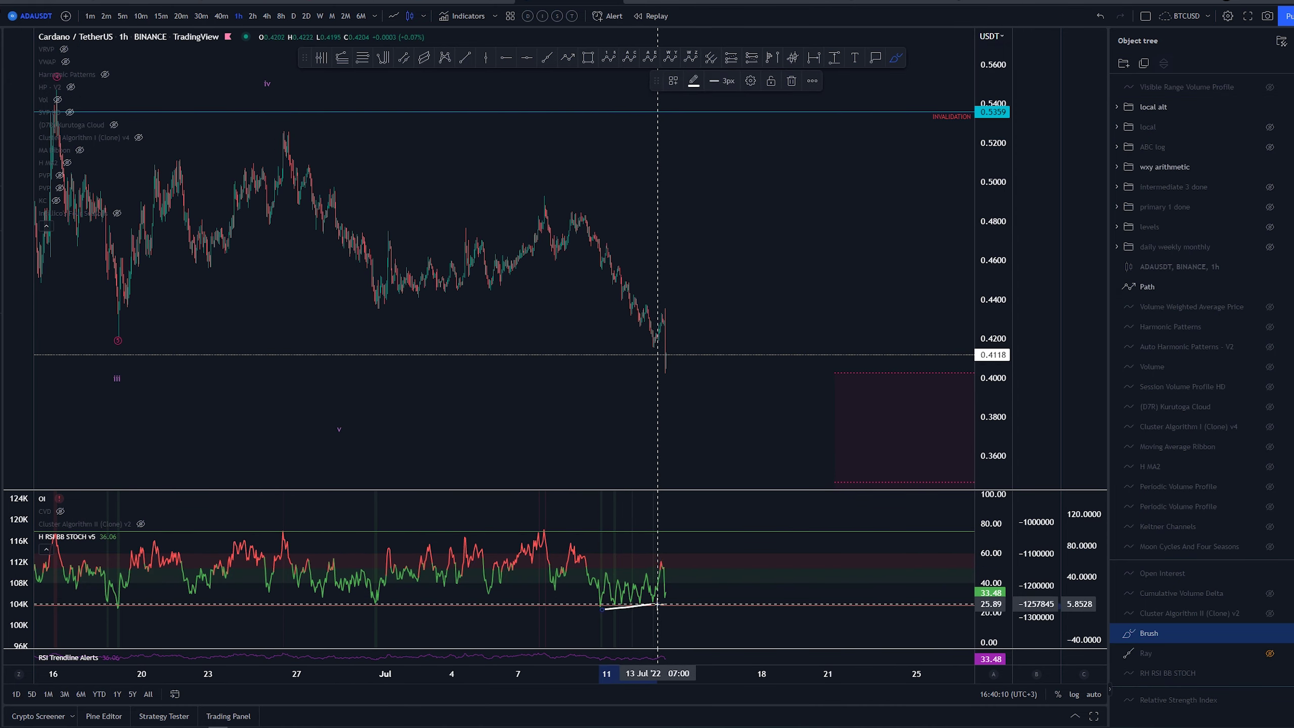
{"action": "key", "text": "ctrl+z"}
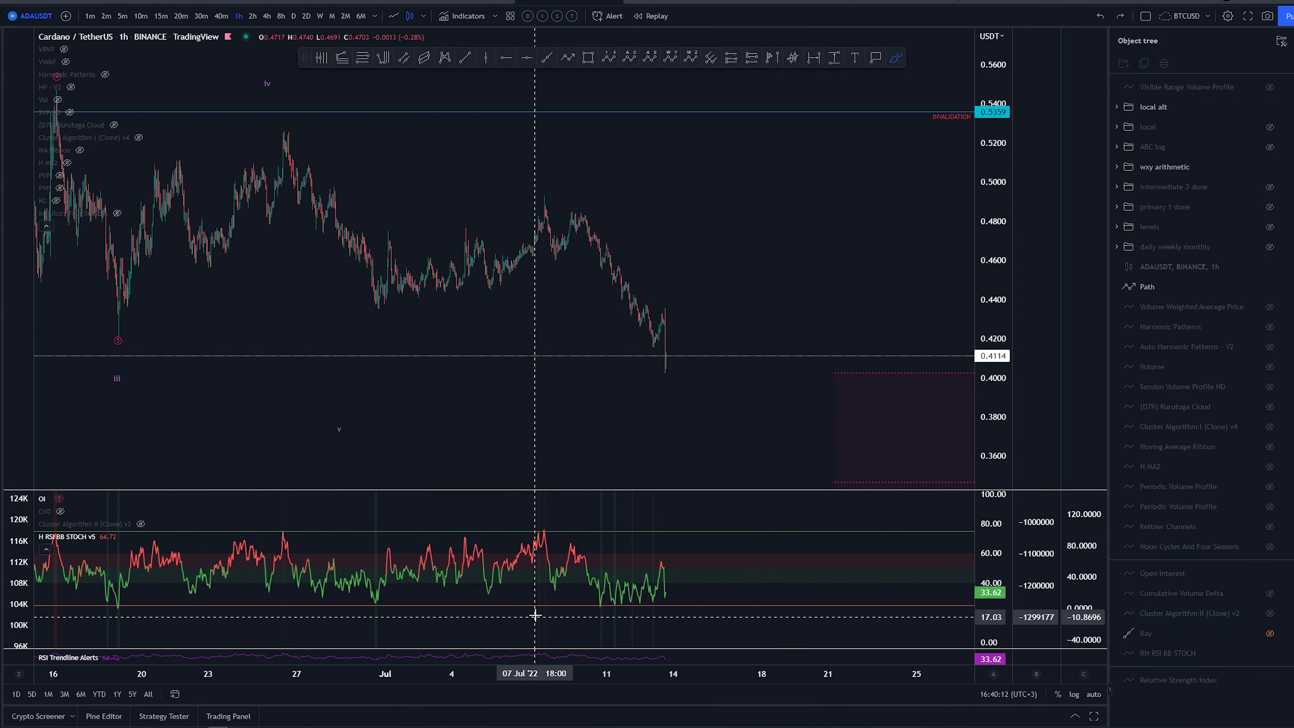
Display the 2-hour timeframe, and brush the decline from the 8 Jul '22 high to the 12 Jul low, undoing the strokes.
{"action": "left_click", "coordinate": [254, 16]}
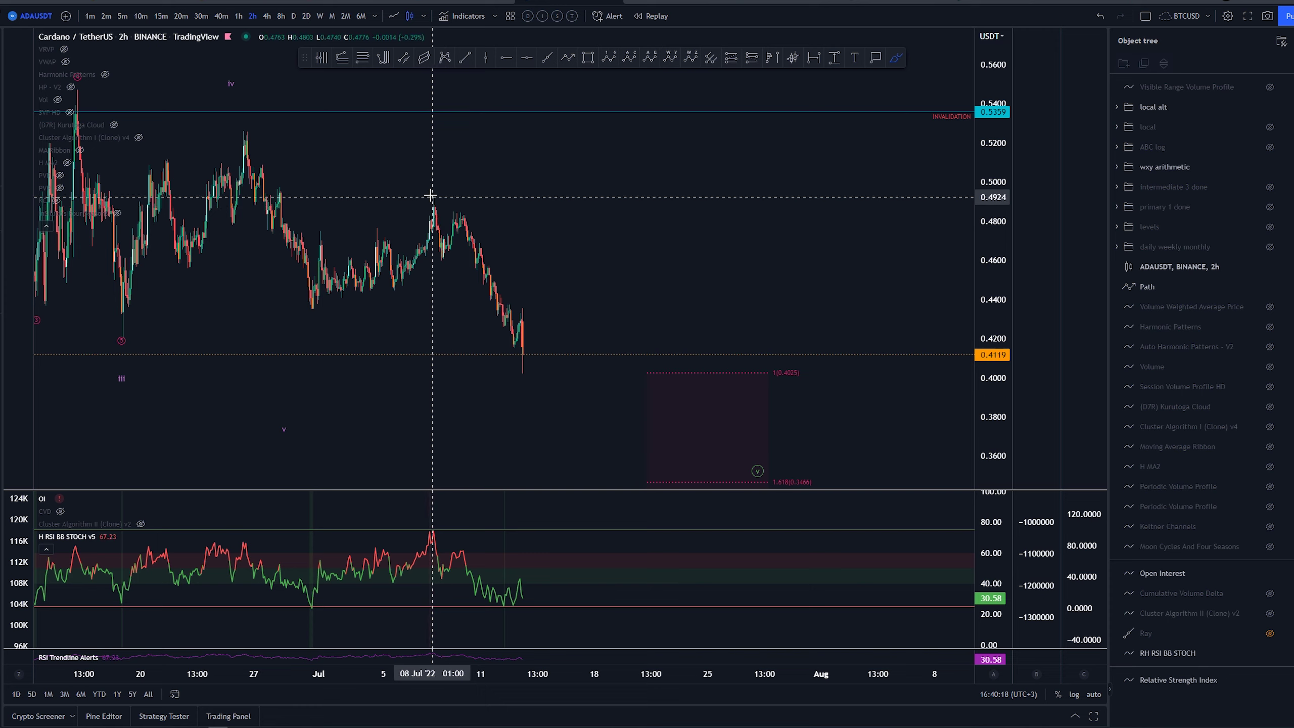
{"action": "left_click_drag", "start_coordinate": [431, 196], "coordinate": [447, 260]}
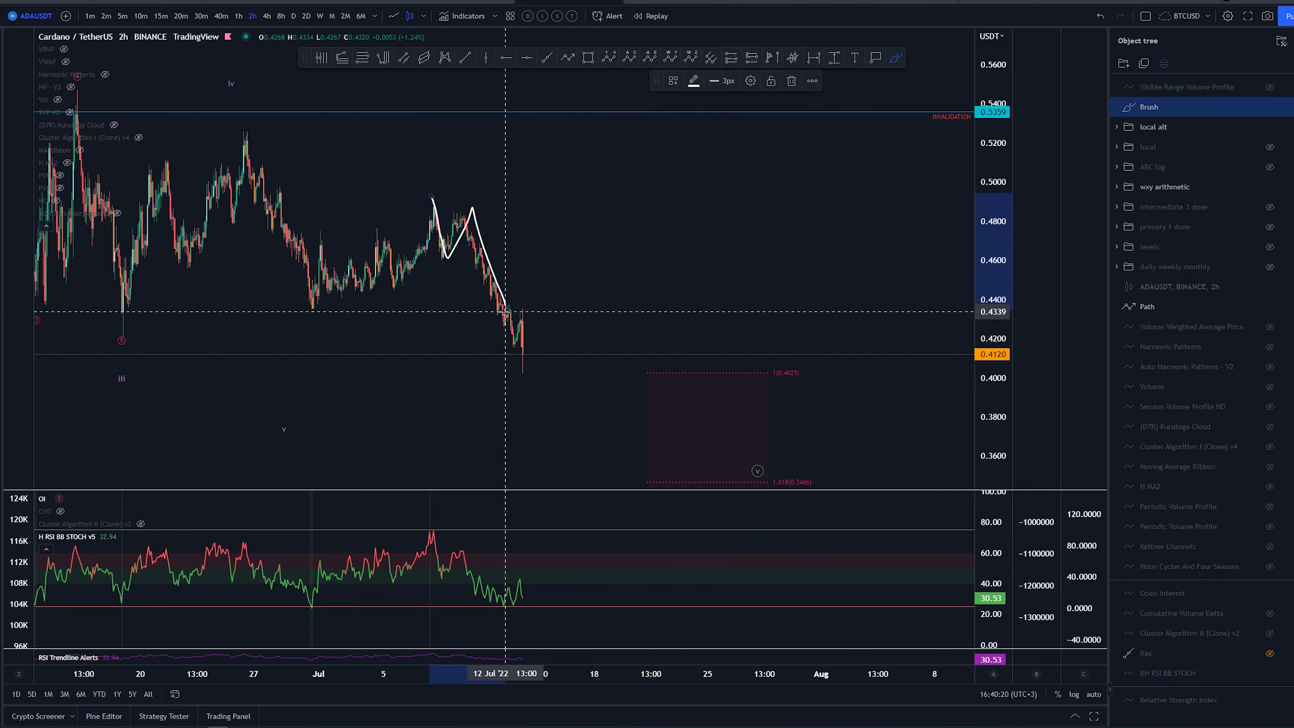
{"action": "key", "text": "ctrl+z"}
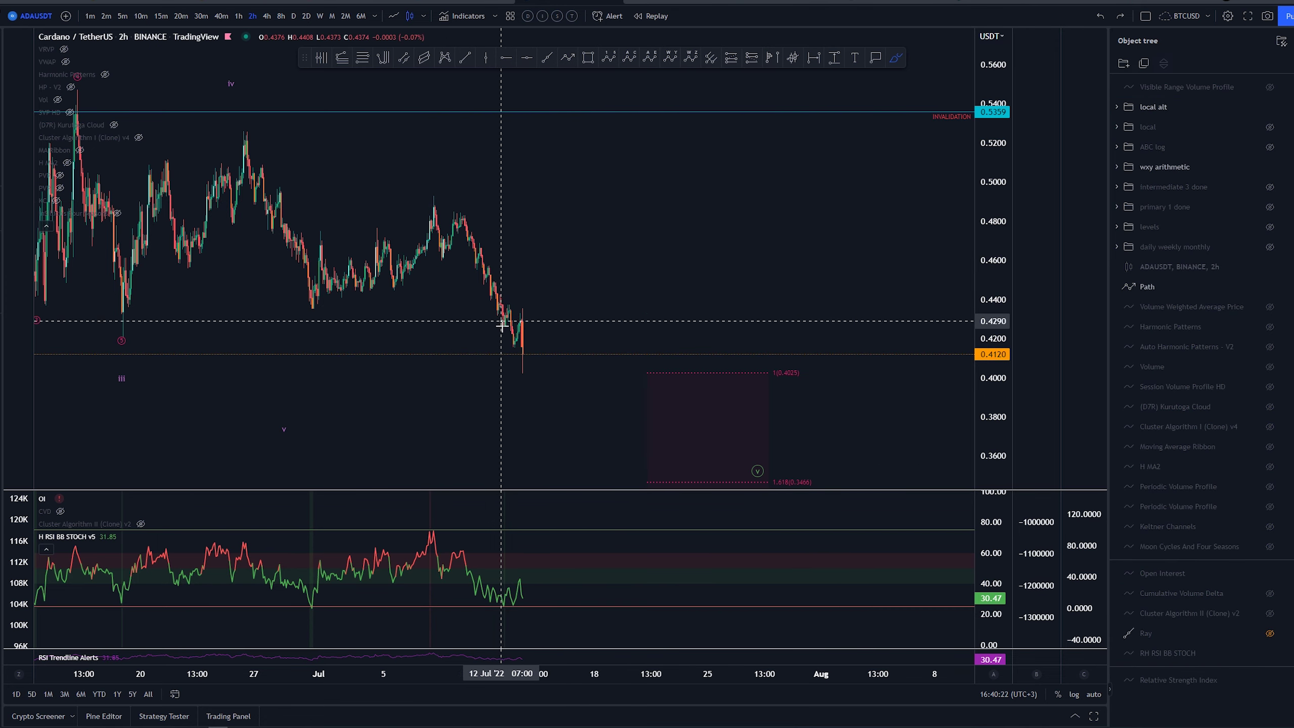
{"action": "left_click_drag", "start_coordinate": [502, 329], "coordinate": [505, 298]}
{"action": "key", "text": "ctrl+z"}
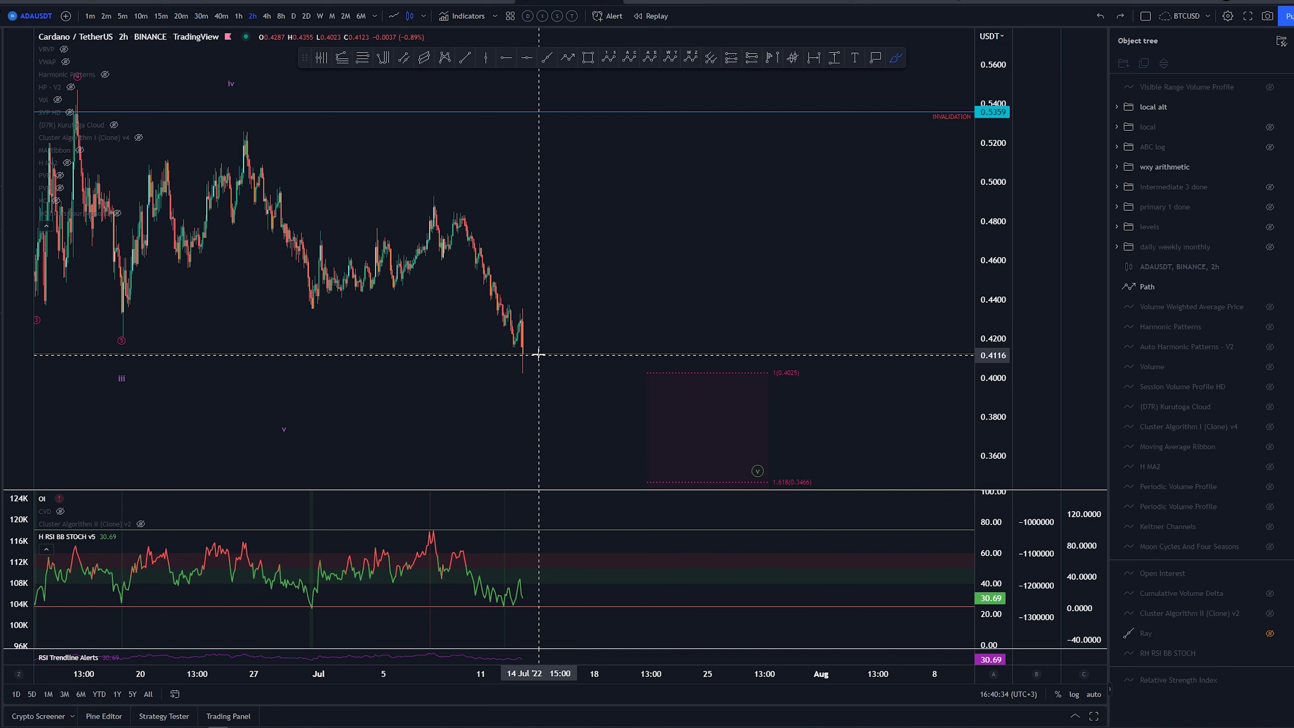
Brush the final swing down to about 0.4027 and undo it, and brush a projected bounce from that low to about 0.46.
{"action": "left_click_drag", "start_coordinate": [498, 298], "coordinate": [521, 311]}
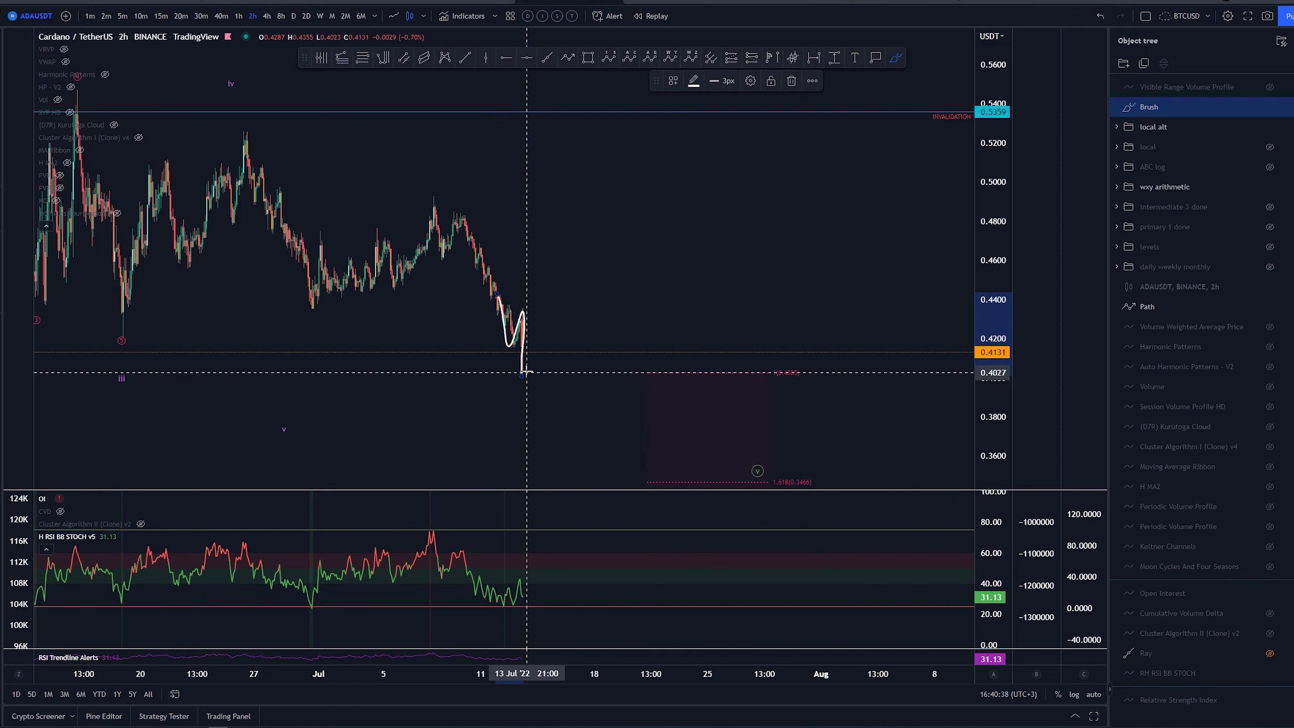
{"action": "key", "text": "ctrl+z"}
{"action": "left_click_drag", "start_coordinate": [528, 371], "coordinate": [540, 320]}
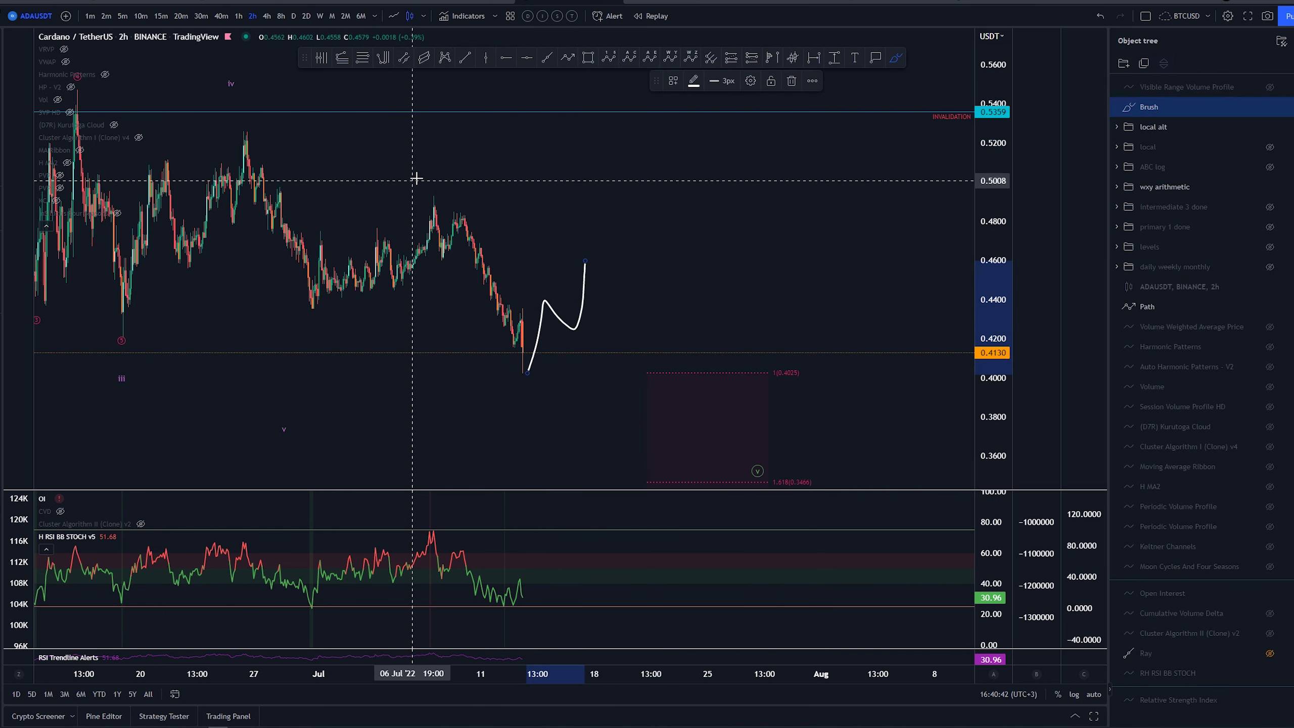
Brush the decline from the 8 Jul high to about 0.403 in temporary strokes, and remove them while keeping the bounce stroke.
{"action": "mouse_move", "coordinate": [439, 194]}
{"action": "left_mouse_down"}
{"action": "mouse_move", "coordinate": [439, 235]}
{"action": "mouse_move", "coordinate": [506, 334]}
{"action": "left_mouse_up"}
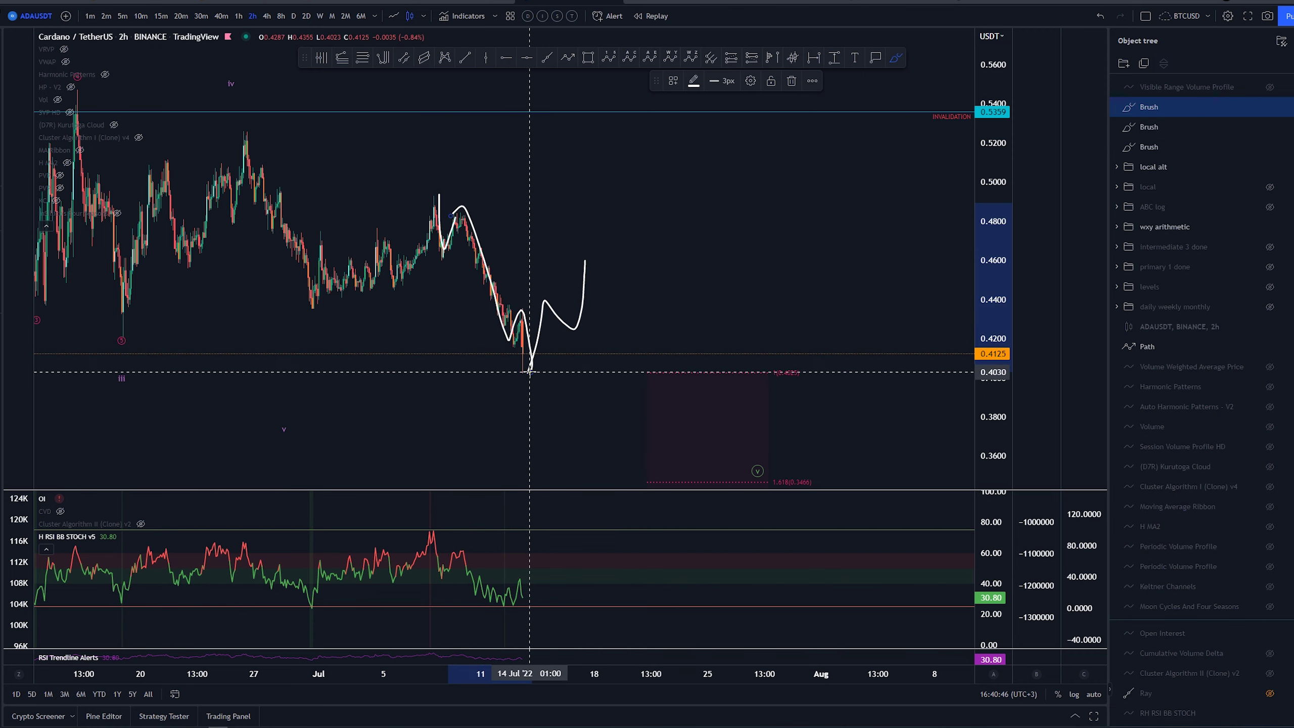
{"action": "key", "text": "ctrl+z"}
{"action": "key", "text": "ctrl+z"}
{"action": "mouse_move", "coordinate": [436, 198]}
{"action": "left_mouse_down"}
{"action": "mouse_move", "coordinate": [519, 378]}
{"action": "mouse_move", "coordinate": [582, 258]}
{"action": "left_mouse_up"}
{"action": "key", "text": "Delete"}
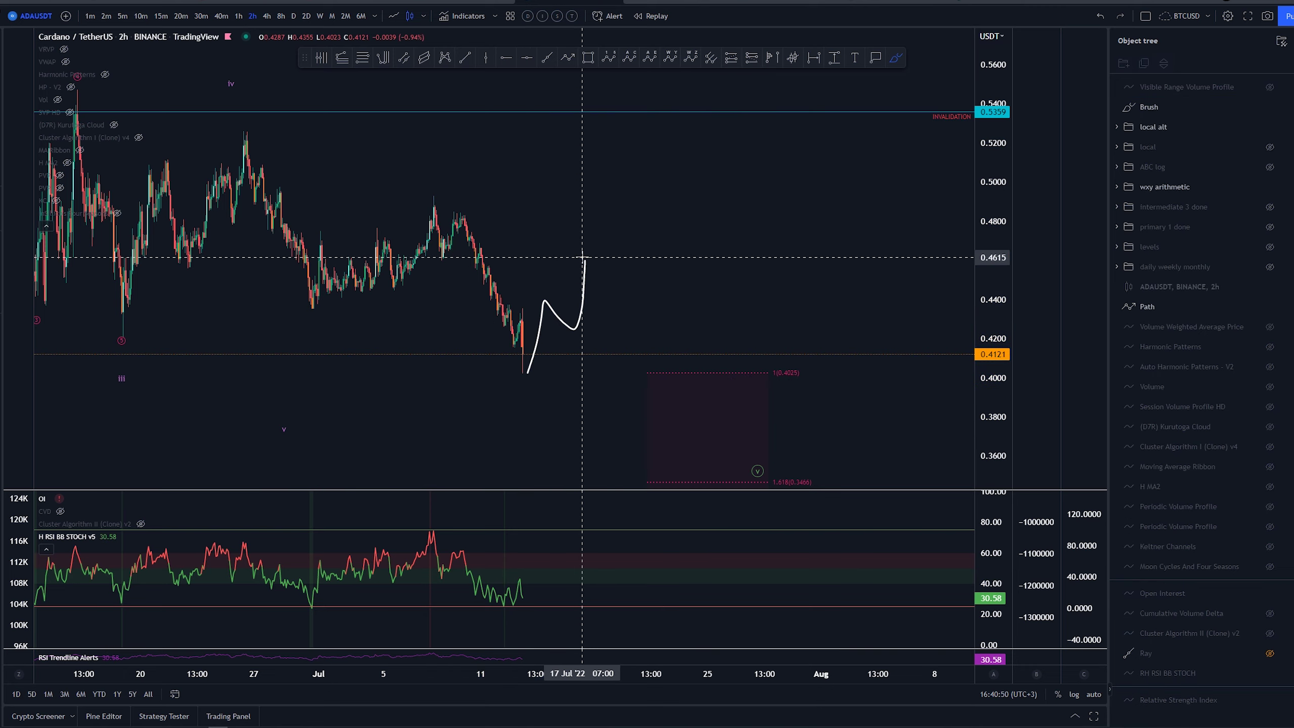
Brush a larger zigzag from the wave iv high, projected through about 0.46 down to 0.34, and delete both brush strokes.
{"action": "scroll", "coordinate": [583, 257], "scroll_direction": "down", "scroll_amount": 4}
{"action": "left_click_drag", "start_coordinate": [811, 276], "coordinate": [706, 253]}
{"action": "left_click", "coordinate": [896, 58]}
{"action": "mouse_move", "coordinate": [357, 111]}
{"action": "left_mouse_down"}
{"action": "mouse_move", "coordinate": [377, 166]}
{"action": "mouse_move", "coordinate": [593, 228]}
{"action": "mouse_move", "coordinate": [662, 481]}
{"action": "left_mouse_up"}
{"action": "scroll", "coordinate": [853, 422], "scroll_direction": "down", "scroll_amount": 4}
{"action": "left_click_drag", "start_coordinate": [893, 441], "coordinate": [722, 393]}
{"action": "left_click_drag", "start_coordinate": [1004, 227], "coordinate": [1002, 260]}
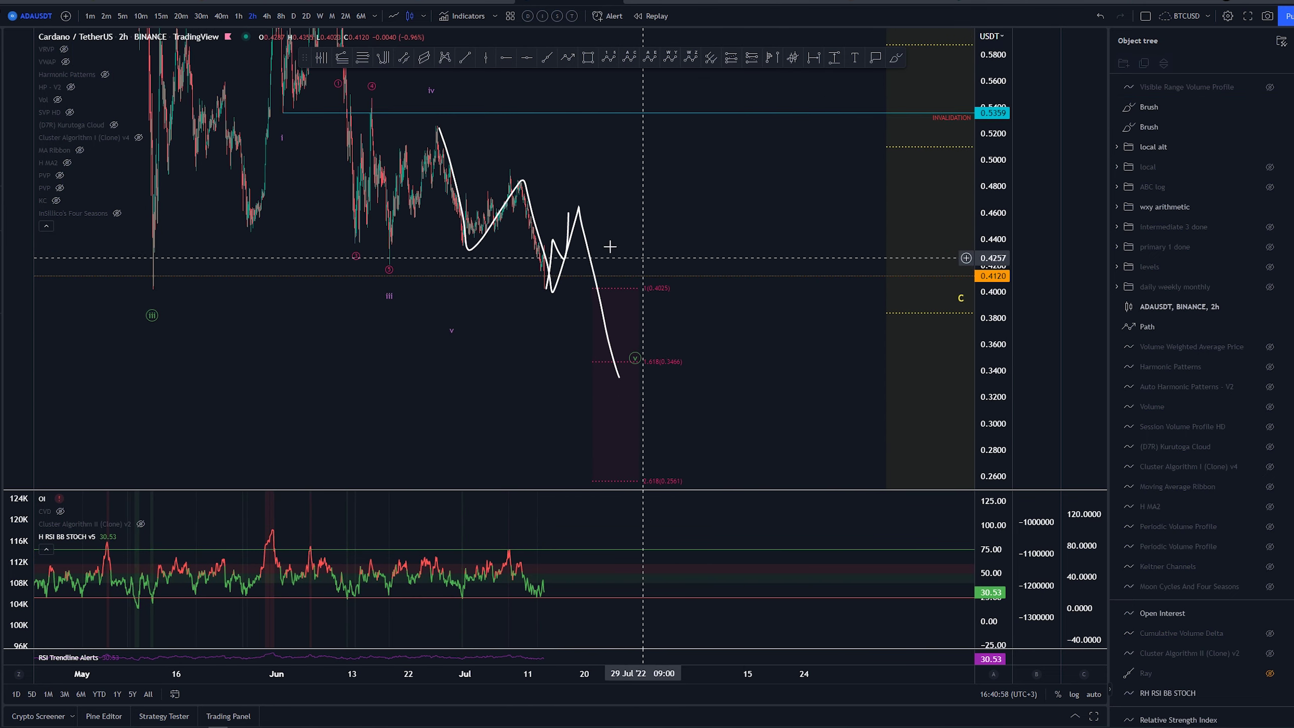
{"action": "left_click", "coordinate": [575, 226]}
{"action": "key", "text": "Delete"}
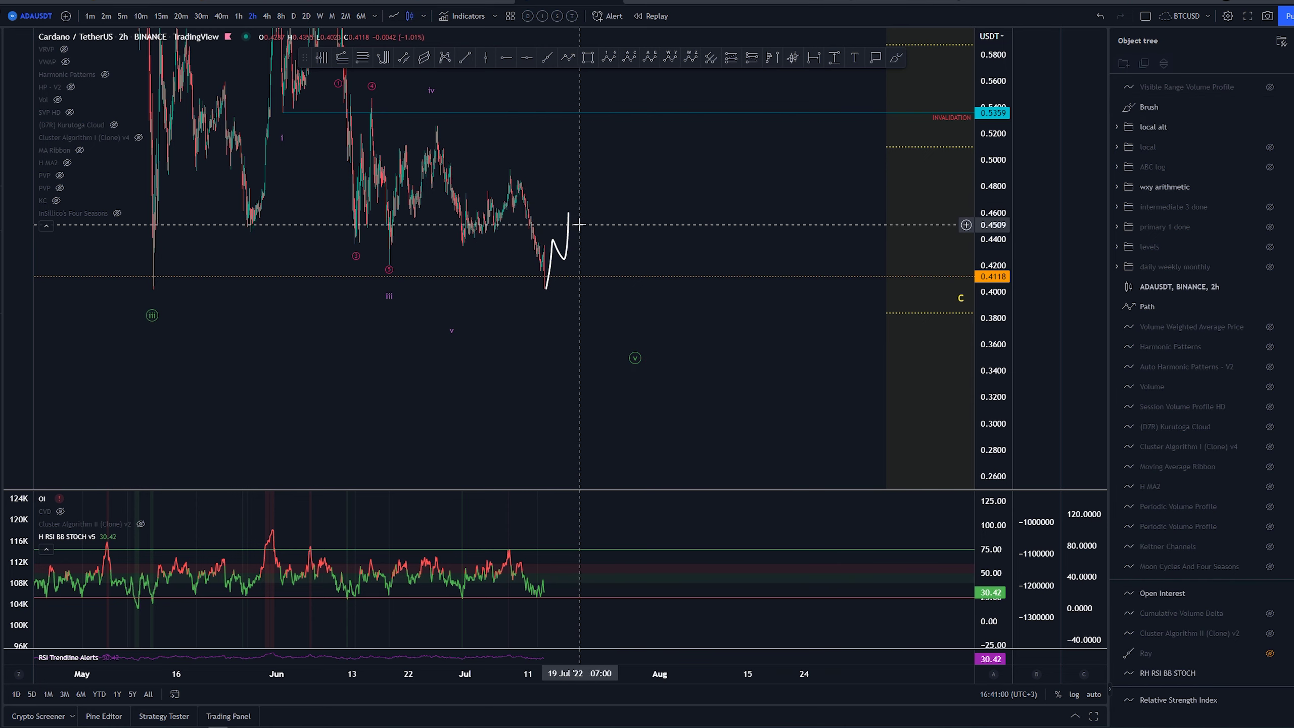
{"action": "left_click", "coordinate": [567, 229]}
{"action": "key", "text": "Delete"}
Draw a Fib Retracement of the decline from 0.4936 to the latest low, and apply the red template with levels 0.382 to 0.786.
{"action": "mouse_move", "coordinate": [647, 178]}
{"action": "left_mouse_down"}
{"action": "mouse_move", "coordinate": [561, 153]}
{"action": "mouse_move", "coordinate": [520, 185]}
{"action": "mouse_move", "coordinate": [564, 220]}
{"action": "left_mouse_up"}
{"action": "left_click", "coordinate": [521, 183]}
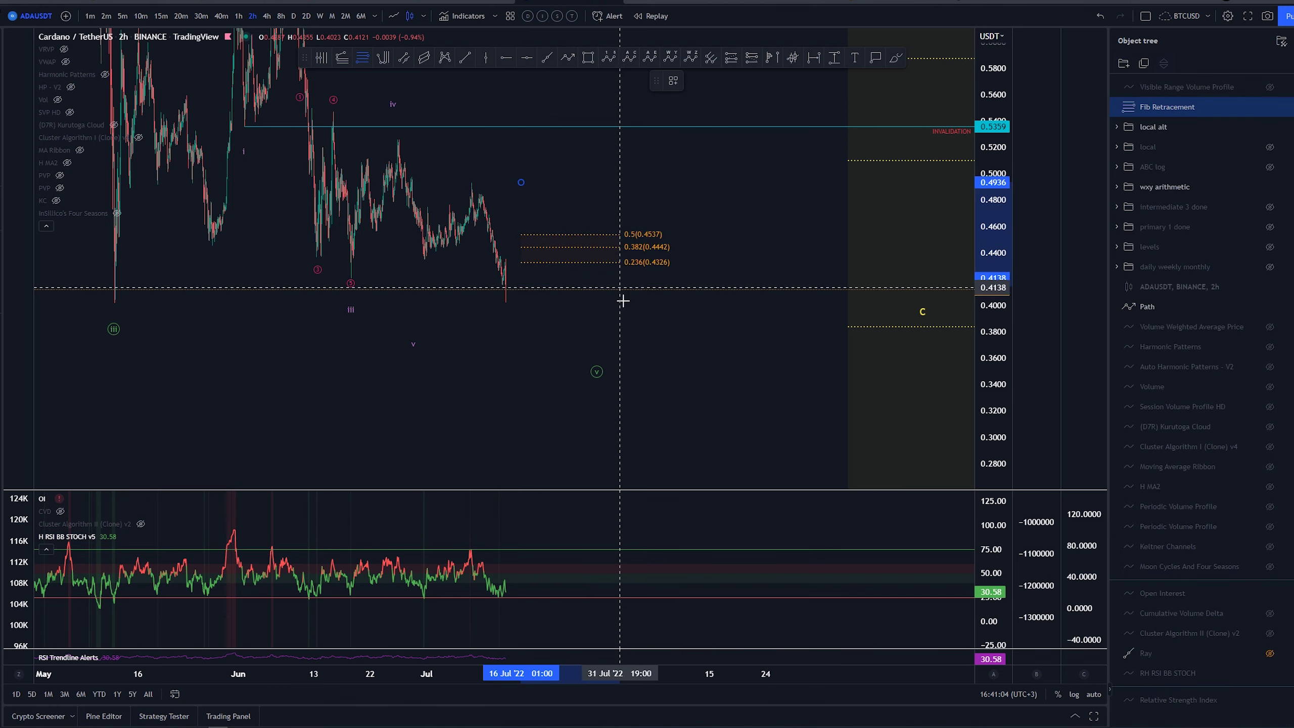
{"action": "left_click", "coordinate": [611, 301]}
{"action": "left_click", "coordinate": [673, 82]}
{"action": "left_click", "coordinate": [712, 179]}
{"action": "left_click_drag", "start_coordinate": [714, 240], "coordinate": [708, 233]}
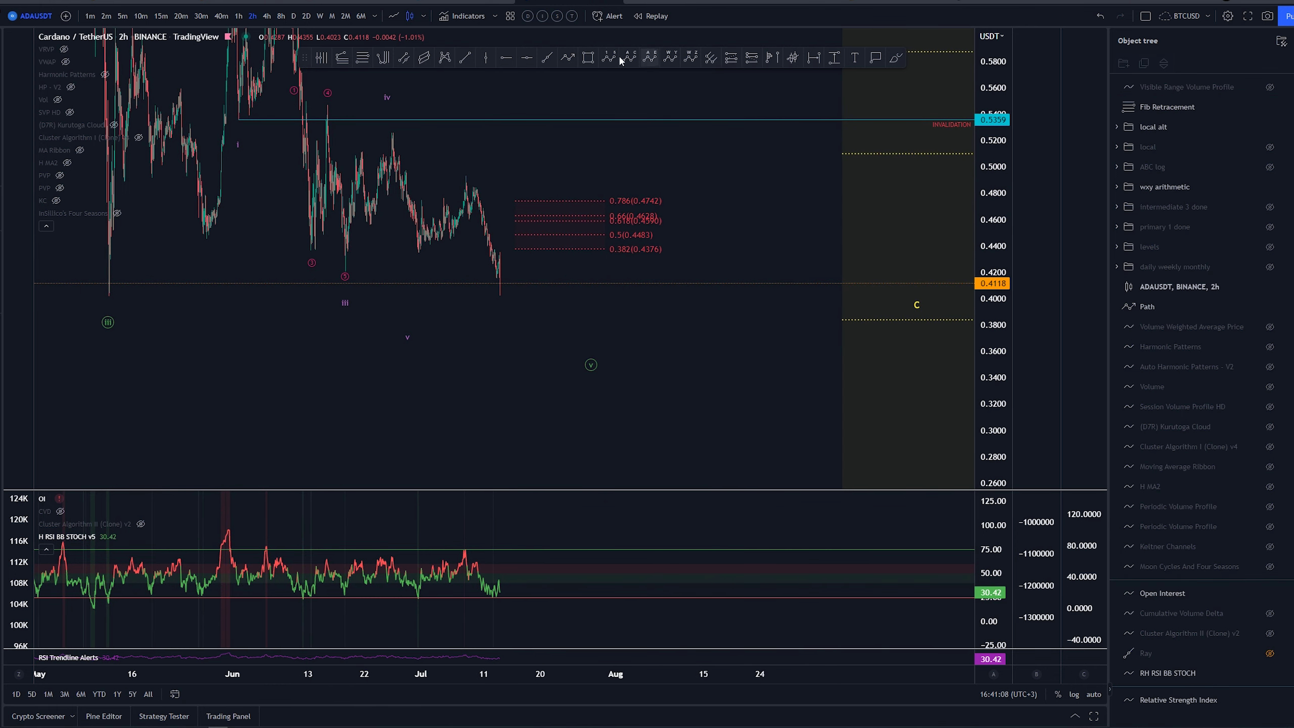
{"action": "left_click", "coordinate": [379, 56]}
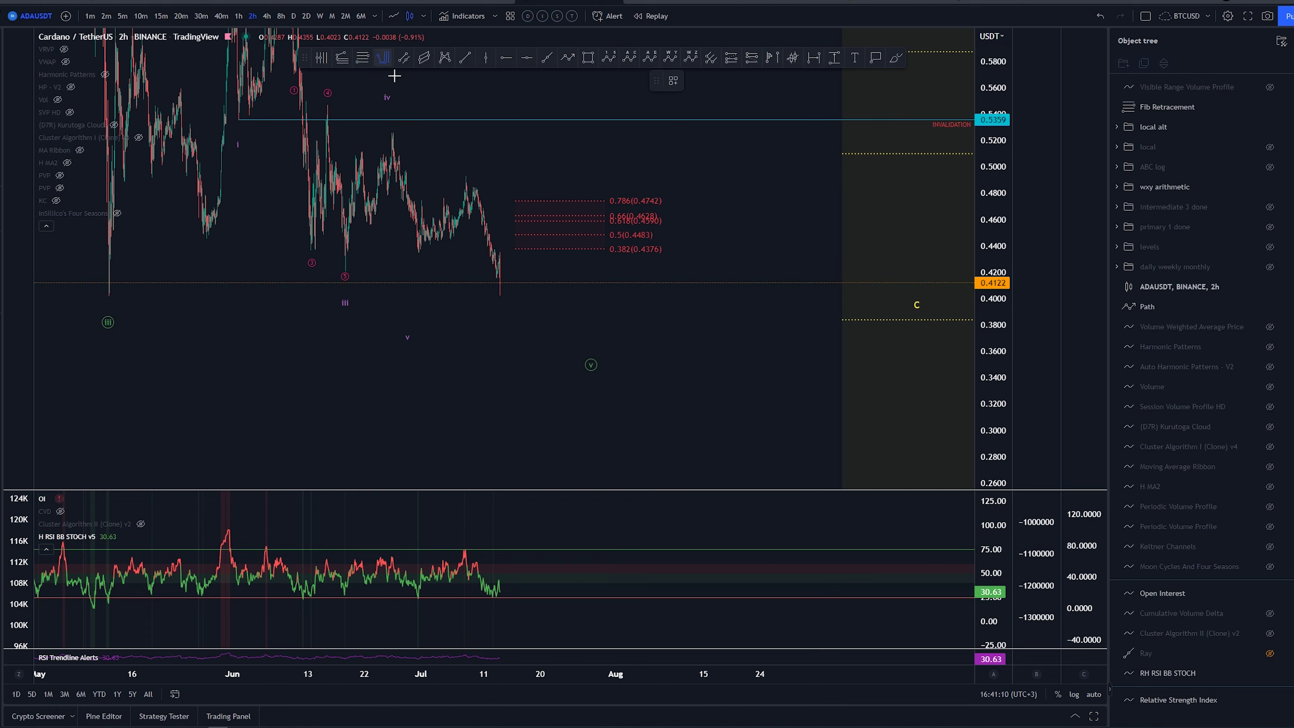
{"action": "left_click", "coordinate": [501, 175]}
{"action": "left_click", "coordinate": [563, 294]}
Draw a Trend-Based Fib Extension from 0.4932 to 0.4026, projected from a bounce to 0.4608.
{"action": "left_click", "coordinate": [342, 58]}
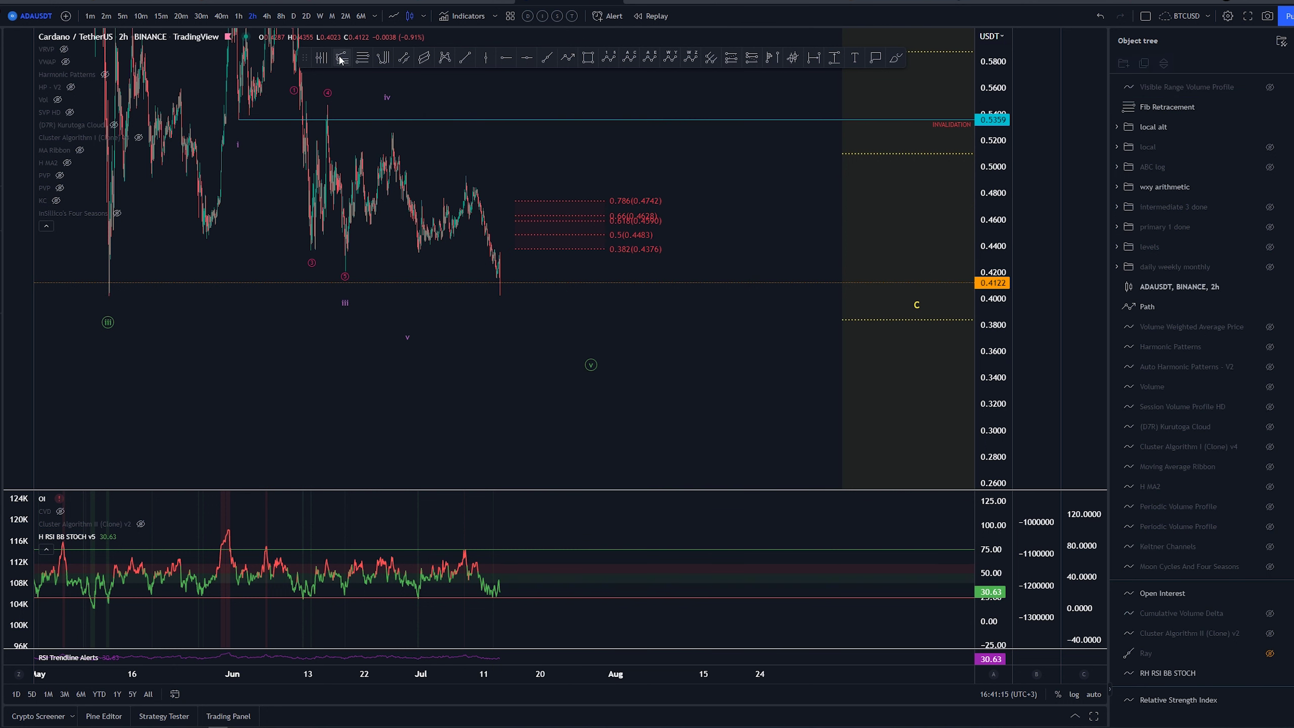
{"action": "left_click", "coordinate": [498, 175]}
{"action": "left_click", "coordinate": [536, 294]}
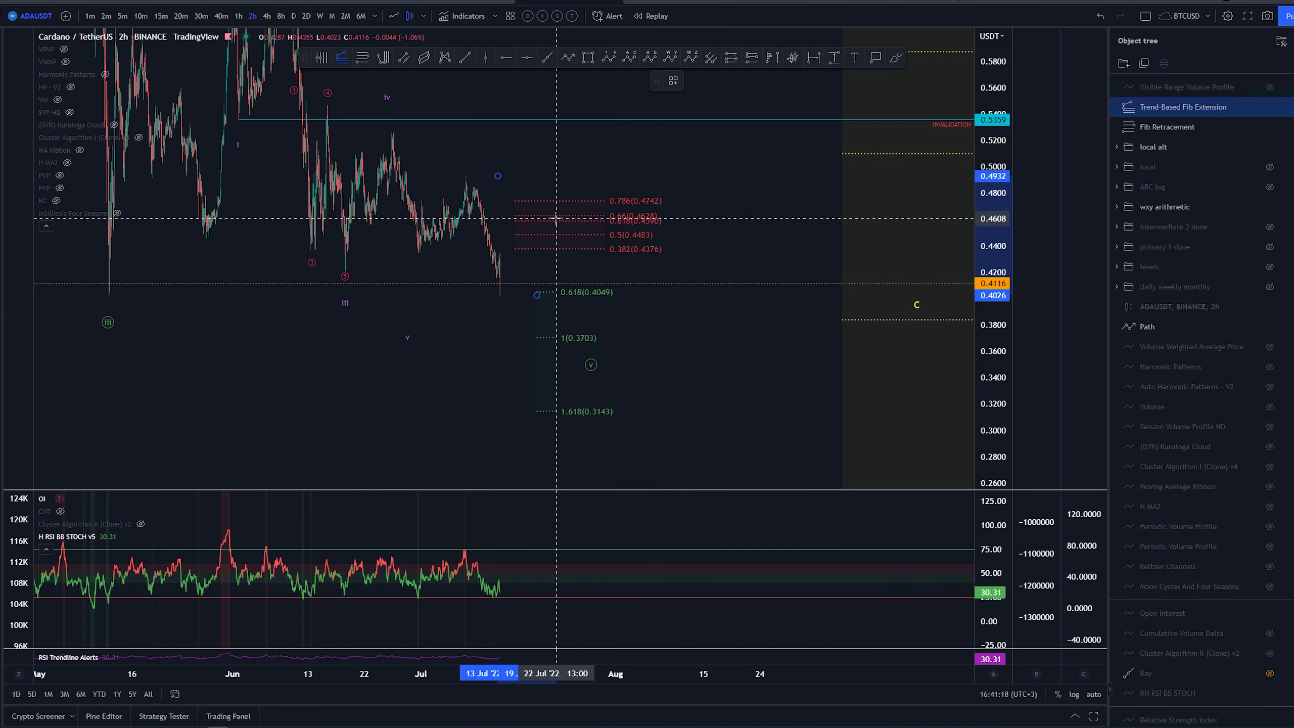
{"action": "left_click", "coordinate": [557, 218]}
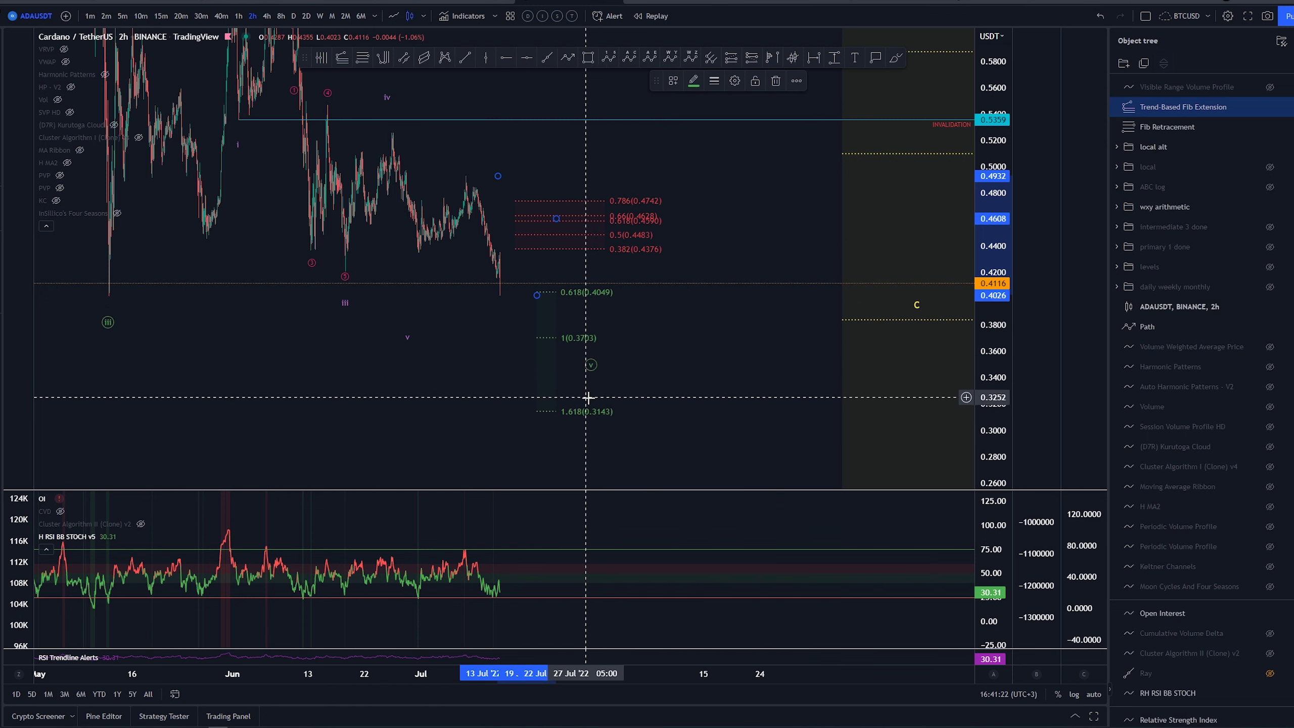
Brush temporary marks over the extension targets and the path down from the 8 Jul high, and undo them.
{"action": "left_click", "coordinate": [894, 60]}
{"action": "mouse_move", "coordinate": [622, 411]}
{"action": "left_mouse_down"}
{"action": "mouse_move", "coordinate": [601, 402]}
{"action": "mouse_move", "coordinate": [612, 400]}
{"action": "left_mouse_up"}
{"action": "key", "text": "ctrl+z"}
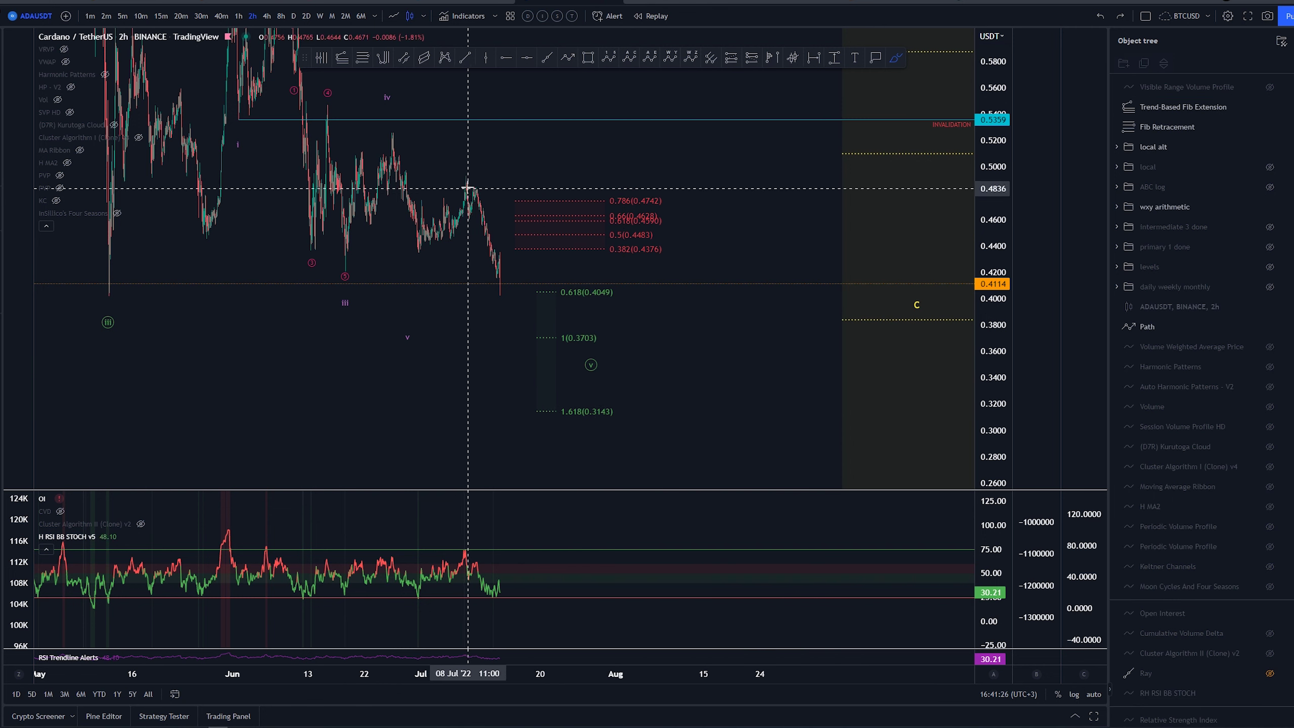
{"action": "mouse_move", "coordinate": [468, 175]}
{"action": "left_mouse_down"}
{"action": "mouse_move", "coordinate": [490, 254]}
{"action": "mouse_move", "coordinate": [519, 268]}
{"action": "mouse_move", "coordinate": [576, 414]}
{"action": "mouse_move", "coordinate": [638, 445]}
{"action": "left_mouse_up"}
{"action": "left_click_drag", "start_coordinate": [426, 219], "coordinate": [473, 187]}
{"action": "key", "text": "ctrl+z"}
{"action": "key", "text": "ctrl+z"}
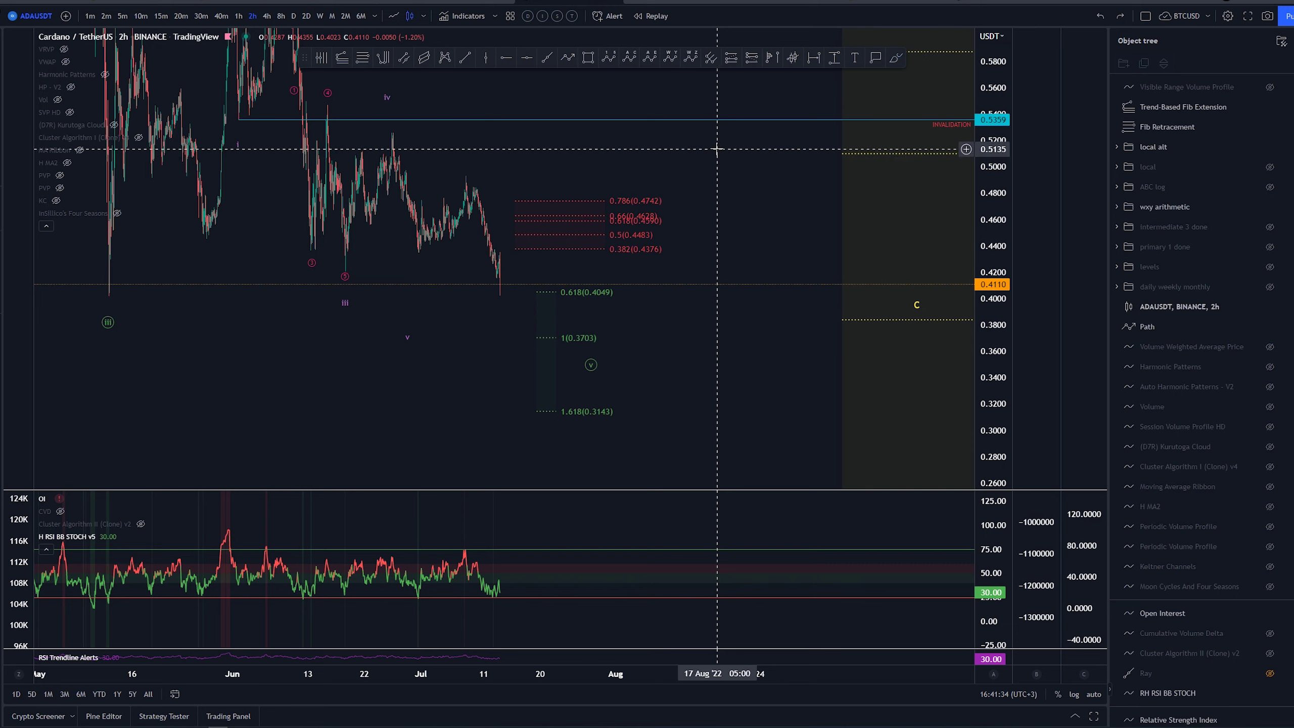
Move the Trend-Based Fib Extension clear of the candles to about 25 Jul–4 Aug '22, and delete it.
{"action": "left_click_drag", "start_coordinate": [716, 150], "coordinate": [724, 195]}
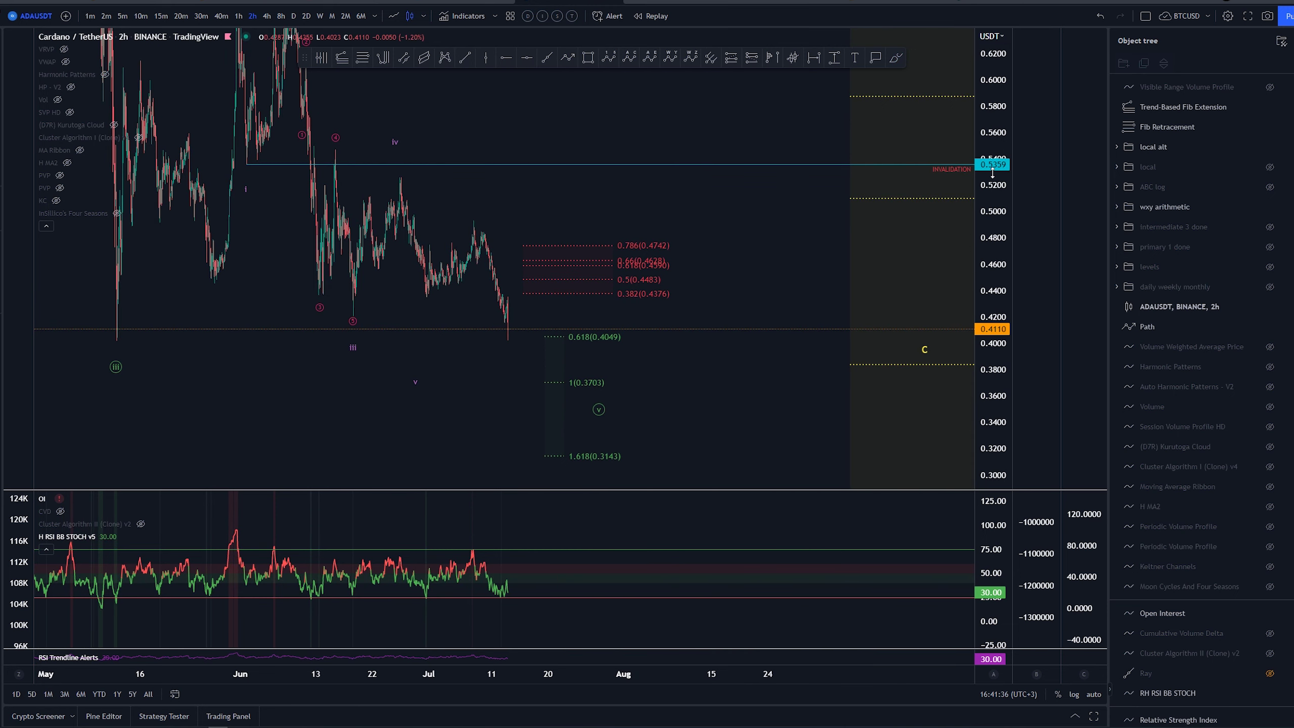
{"action": "left_click_drag", "start_coordinate": [992, 174], "coordinate": [402, 40]}
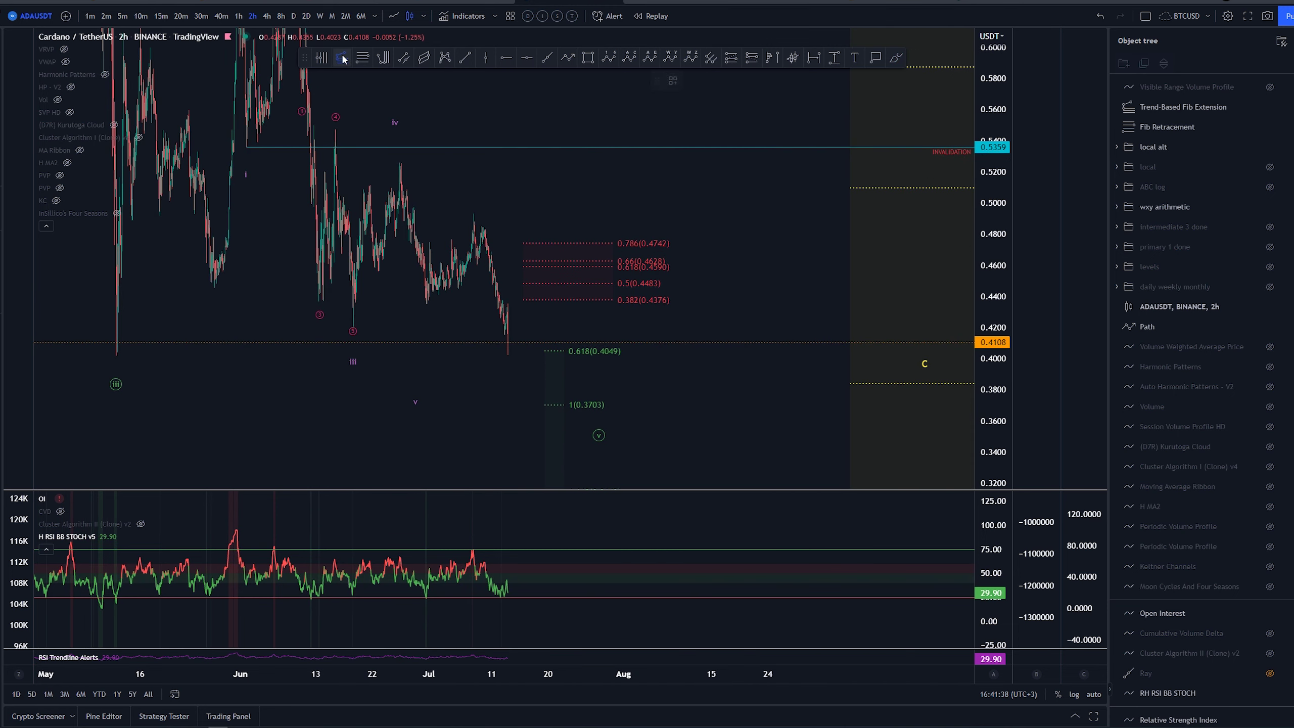
{"action": "left_click_drag", "start_coordinate": [548, 350], "coordinate": [472, 347]}
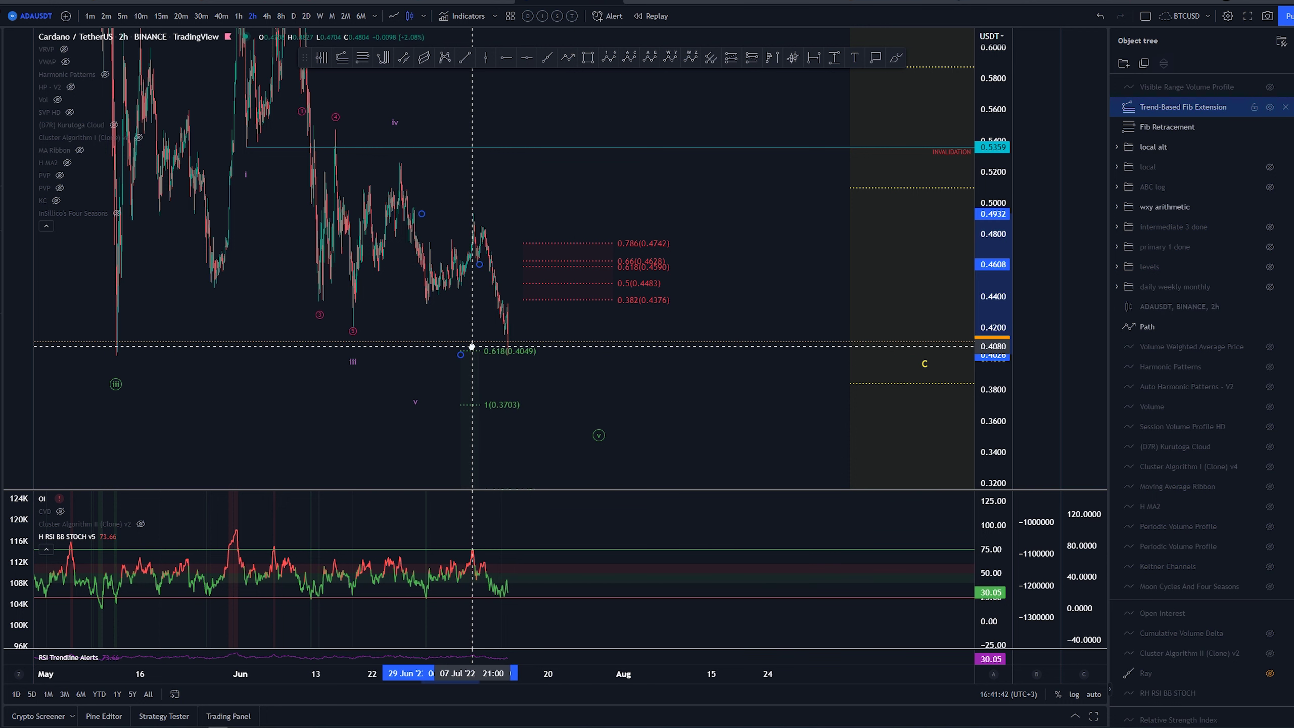
{"action": "mouse_move", "coordinate": [472, 347]}
{"action": "left_mouse_down"}
{"action": "mouse_move", "coordinate": [733, 351]}
{"action": "mouse_move", "coordinate": [565, 349]}
{"action": "mouse_move", "coordinate": [628, 352]}
{"action": "left_mouse_up"}
{"action": "left_click", "coordinate": [651, 197]}
{"action": "left_click", "coordinate": [556, 351]}
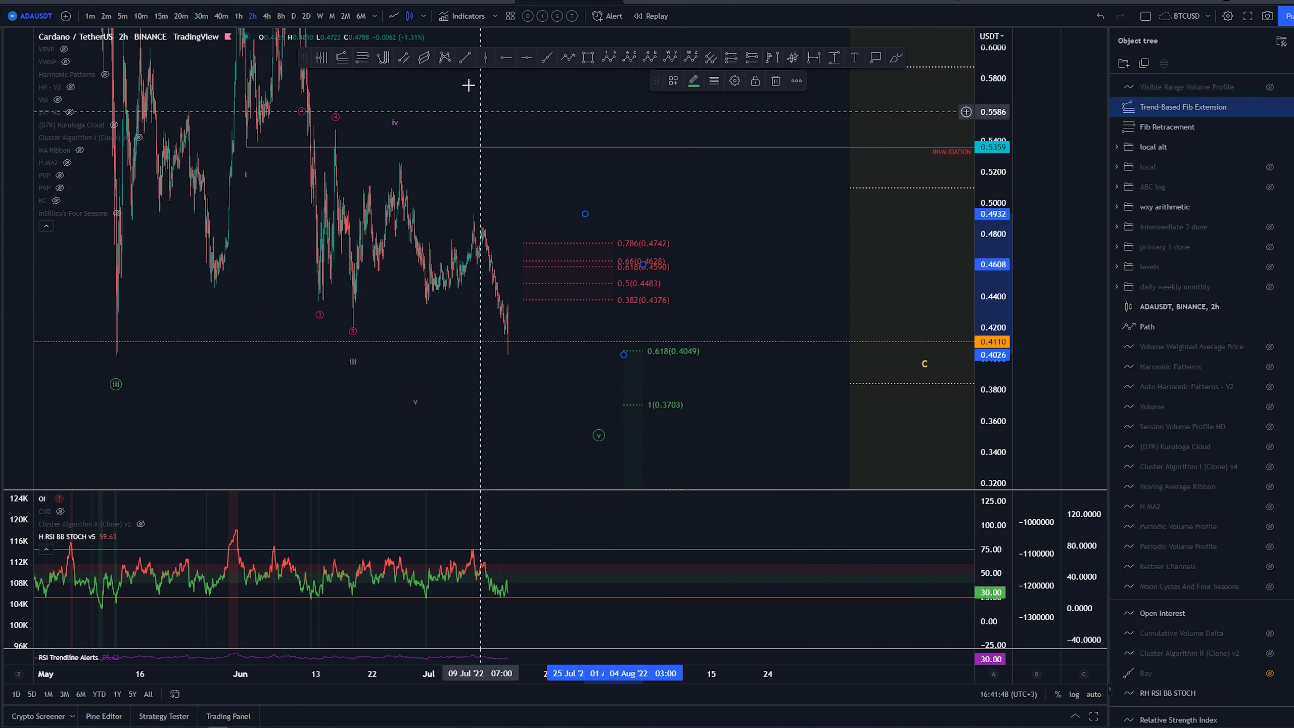
{"action": "key", "text": "Delete"}
Draw a Trend-Based Fib Extension from the 26 Jun high at 0.5262 to 0.4354, projected from 0.4935.
{"action": "left_click", "coordinate": [341, 57]}
{"action": "left_click", "coordinate": [399, 162]}
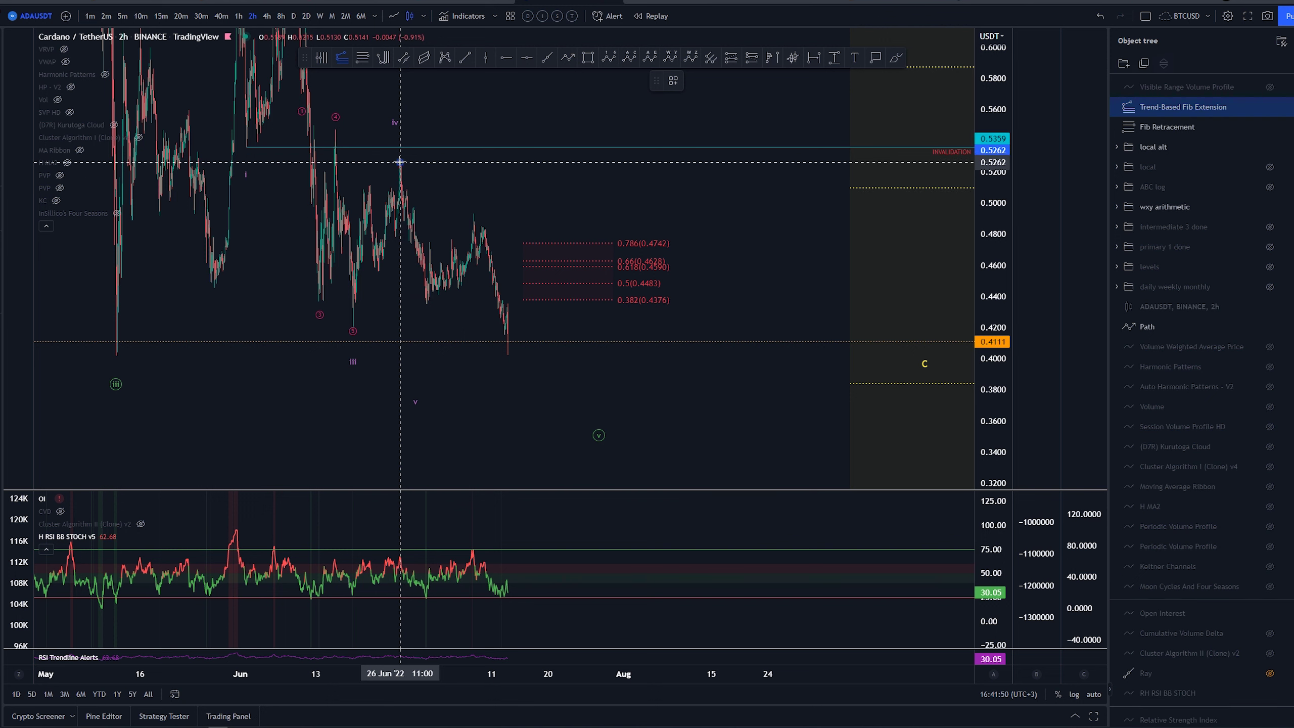
{"action": "left_click", "coordinate": [431, 304]}
{"action": "left_click", "coordinate": [516, 213]}
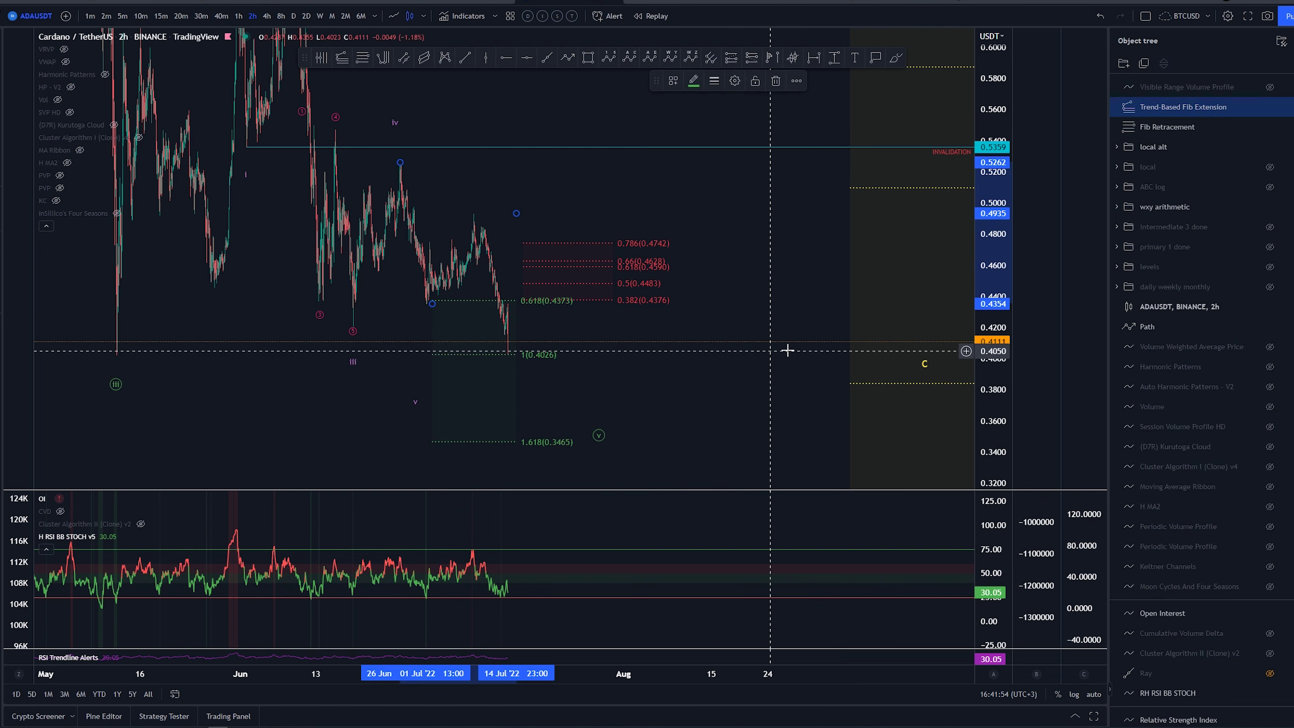
{"action": "left_click", "coordinate": [708, 413]}
Brush a temporary mark over the decline from the 26 Jun high to below the latest low, and undo it.
{"action": "left_click_drag", "start_coordinate": [997, 348], "coordinate": [985, 246]}
{"action": "scroll", "coordinate": [586, 310], "scroll_direction": "up", "scroll_amount": 3}
{"action": "left_click_drag", "start_coordinate": [587, 309], "coordinate": [881, 329]}
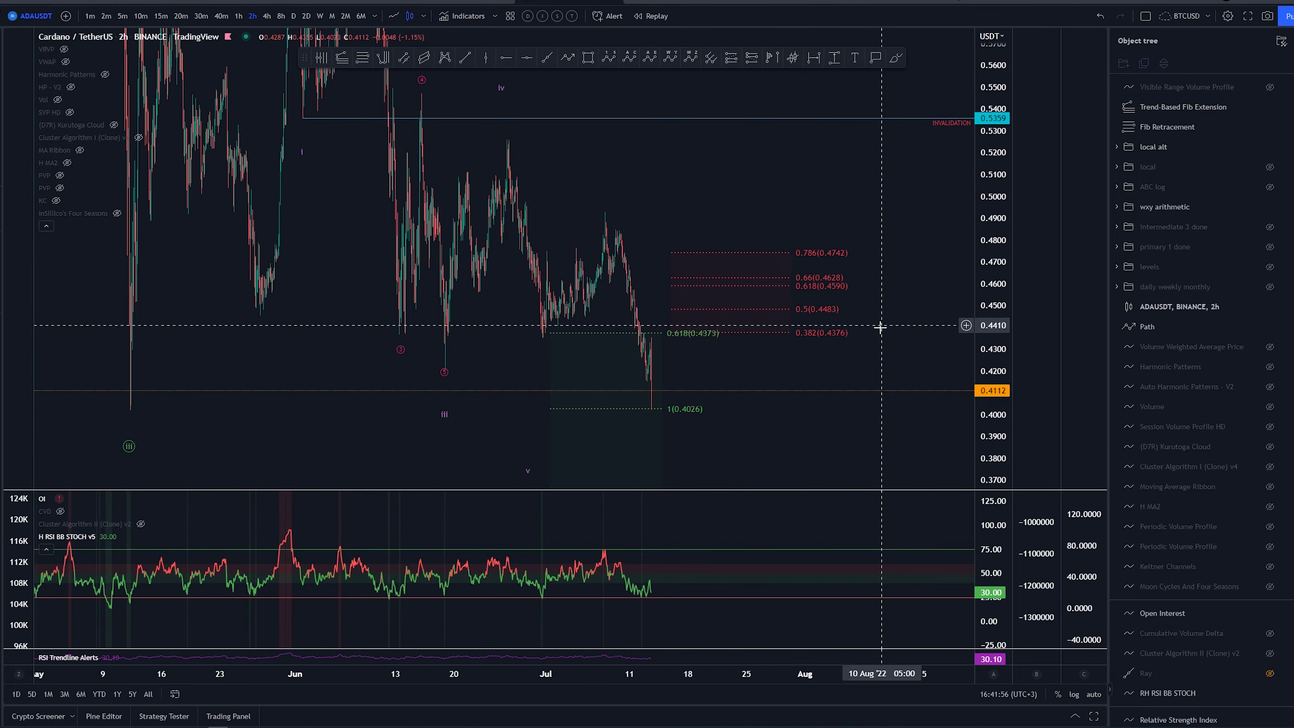
{"action": "scroll", "coordinate": [881, 329], "scroll_direction": "up", "scroll_amount": 3}
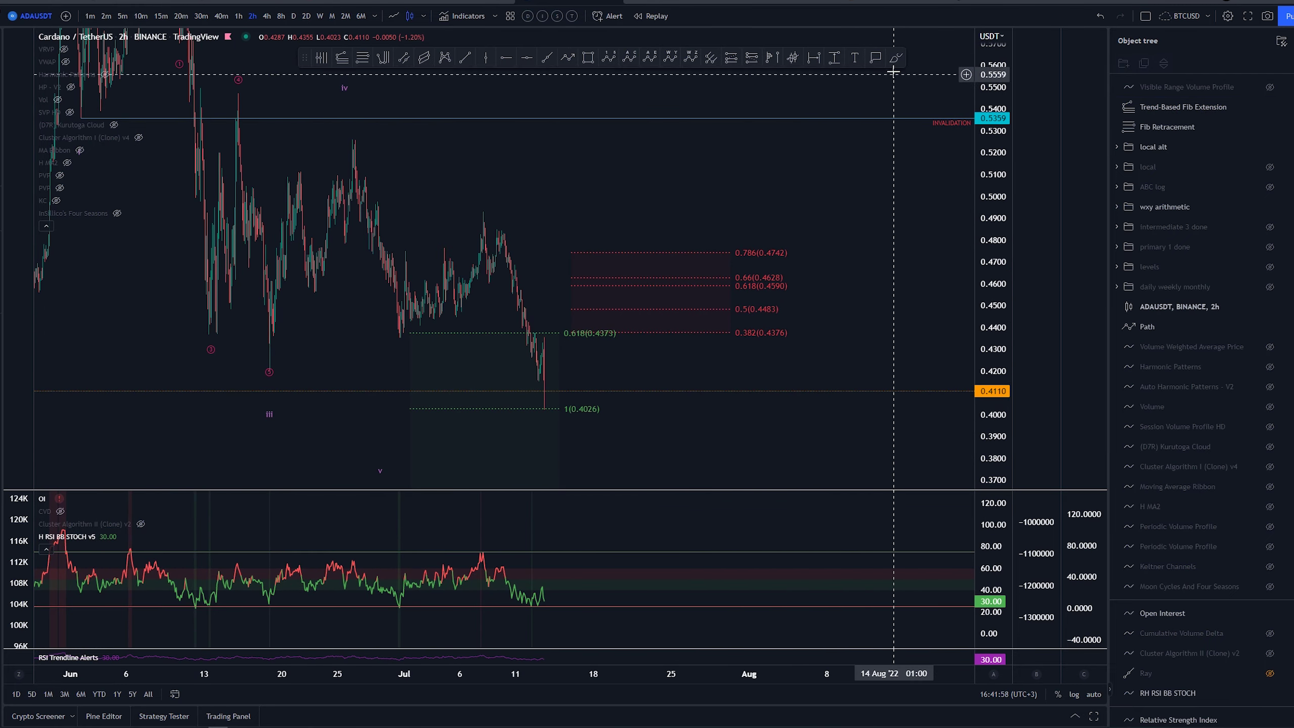
{"action": "left_click", "coordinate": [895, 58]}
{"action": "mouse_move", "coordinate": [349, 137]}
{"action": "left_mouse_down"}
{"action": "mouse_move", "coordinate": [368, 171]}
{"action": "mouse_move", "coordinate": [392, 353]}
{"action": "mouse_move", "coordinate": [491, 223]}
{"action": "mouse_move", "coordinate": [541, 451]}
{"action": "left_mouse_up"}
{"action": "key", "text": "ctrl+z"}
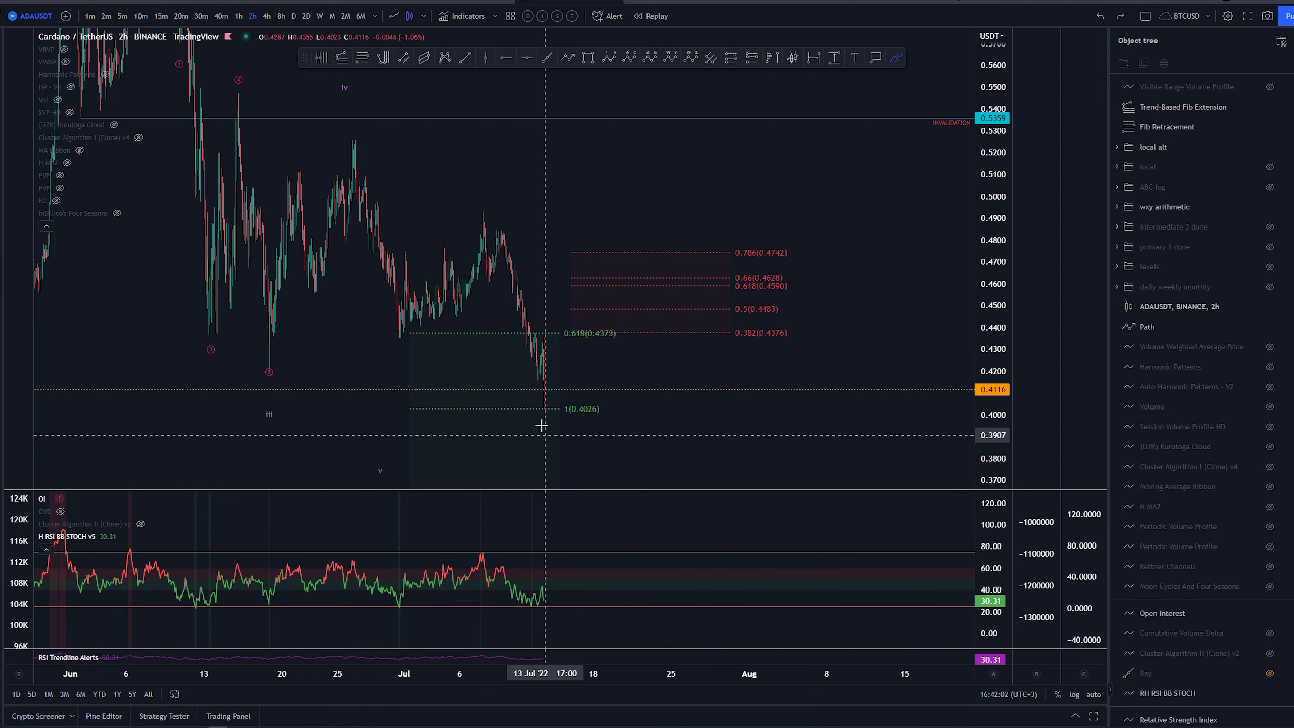
Brush a temporary zigzag from the wave III low through the following swings up to about 0.5296 on 20 Jul, and undo it.
{"action": "scroll", "coordinate": [662, 352], "scroll_direction": "down", "scroll_amount": 3}
{"action": "scroll", "coordinate": [898, 226], "scroll_direction": "down", "scroll_amount": 3}
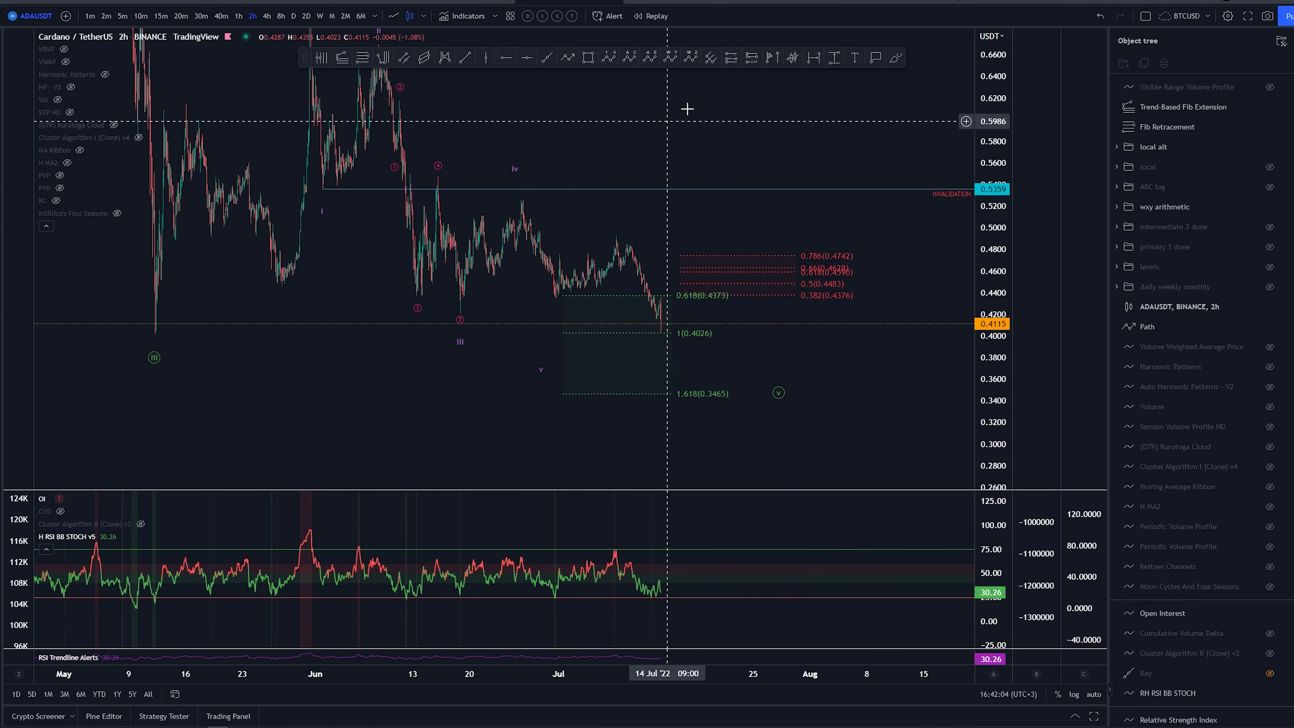
{"action": "left_click_drag", "start_coordinate": [852, 136], "coordinate": [563, 181]}
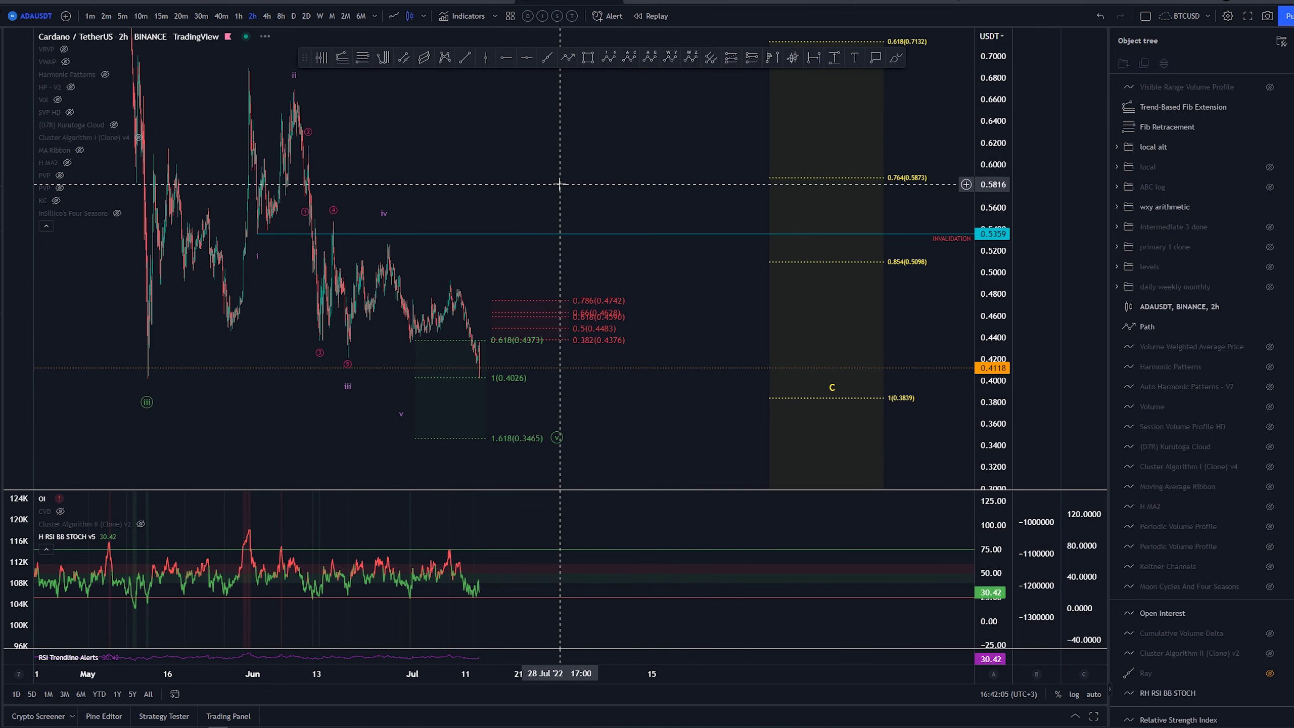
{"action": "left_click", "coordinate": [897, 59]}
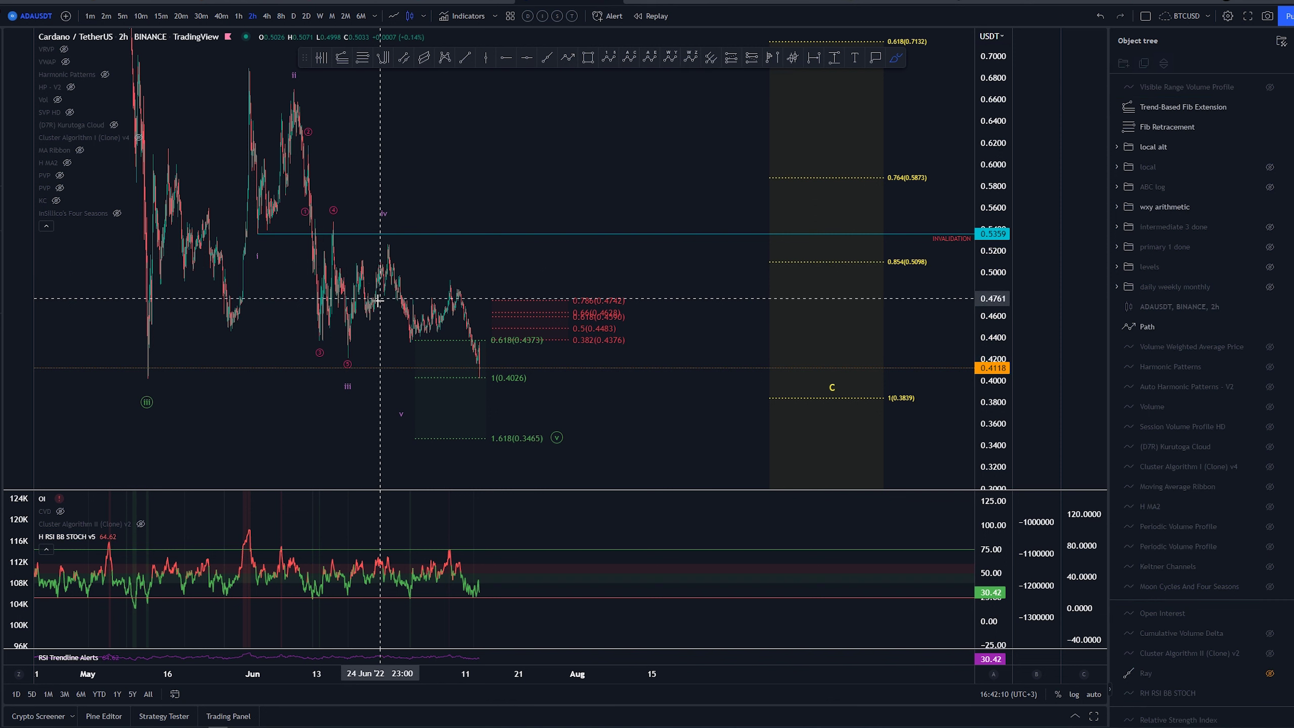
{"action": "mouse_move", "coordinate": [348, 364]}
{"action": "left_mouse_down"}
{"action": "mouse_move", "coordinate": [396, 236]}
{"action": "mouse_move", "coordinate": [400, 254]}
{"action": "mouse_move", "coordinate": [455, 293]}
{"action": "mouse_move", "coordinate": [477, 389]}
{"action": "mouse_move", "coordinate": [516, 239]}
{"action": "left_mouse_up"}
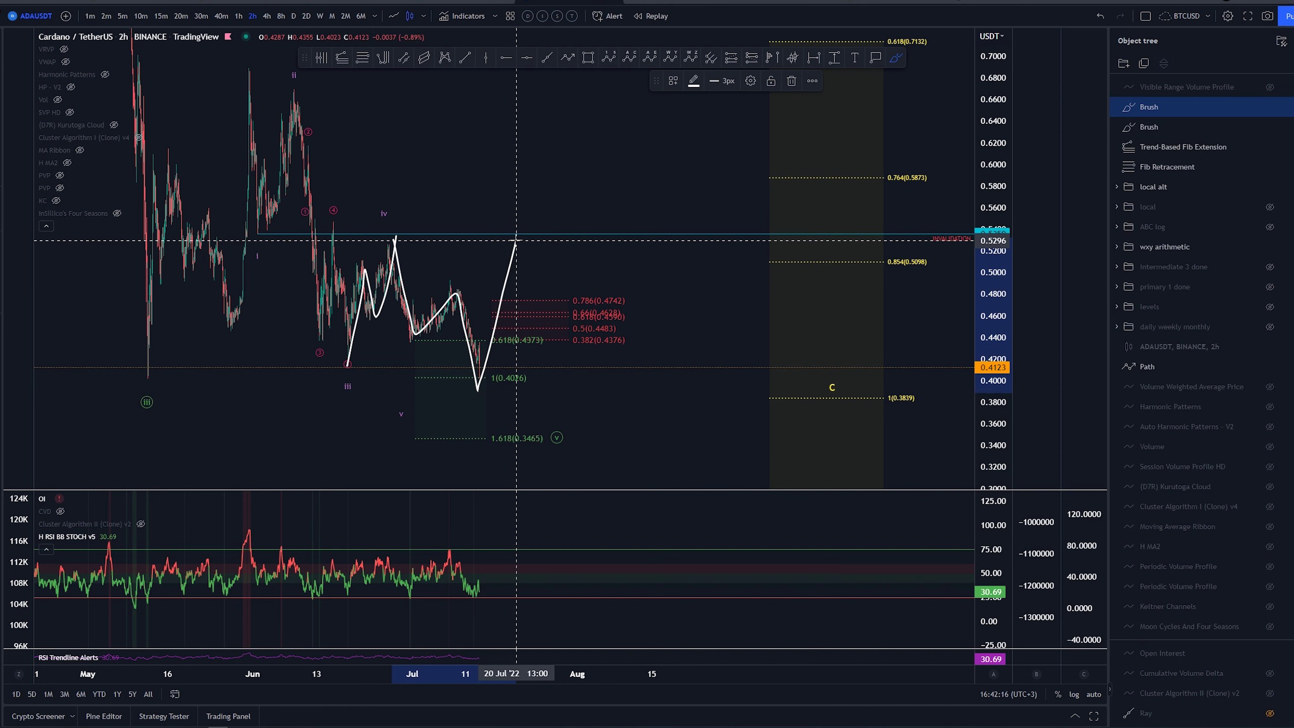
{"action": "key", "text": "ctrl+z"}
{"action": "key", "text": "ctrl+z"}
Brush temporary marks near the invalidation level, including a circle around the 2 Jun low at 0.5359, and undo them.
{"action": "left_click_drag", "start_coordinate": [513, 229], "coordinate": [492, 232]}
{"action": "key", "text": "ctrl+z"}
{"action": "left_click_drag", "start_coordinate": [259, 229], "coordinate": [258, 228]}
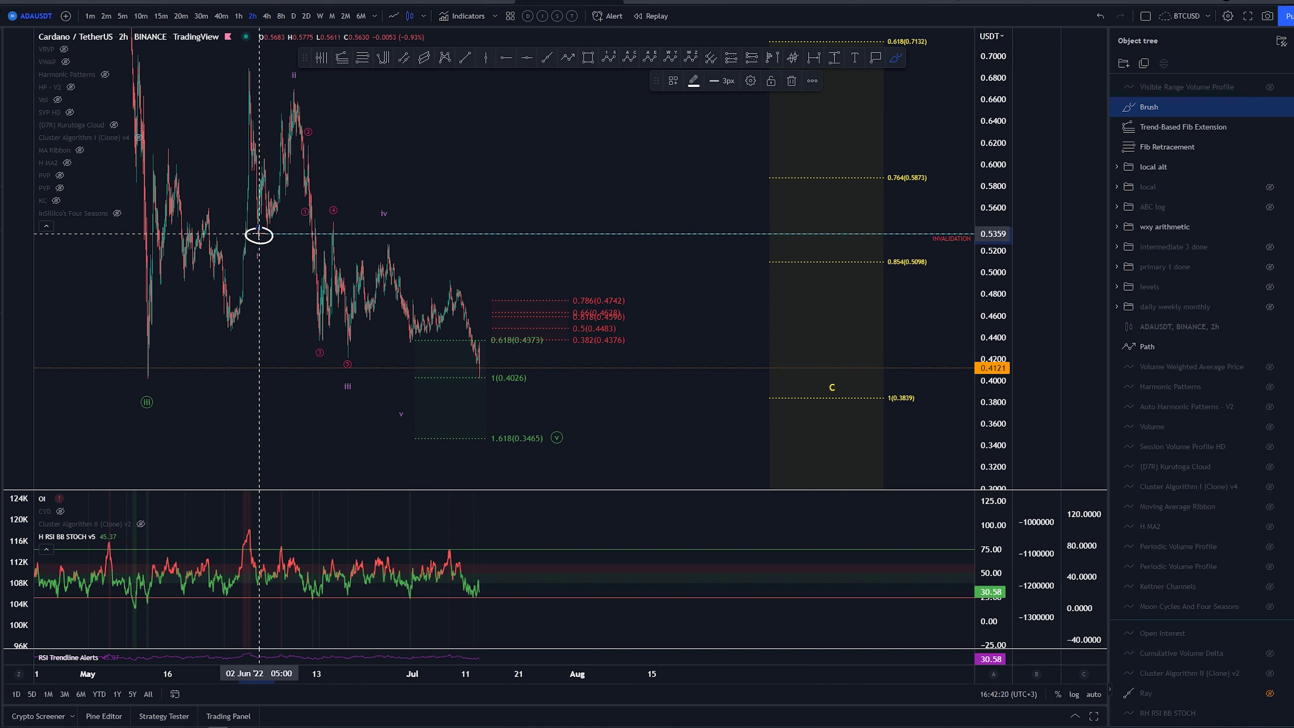
{"action": "key", "text": "ctrl+z"}
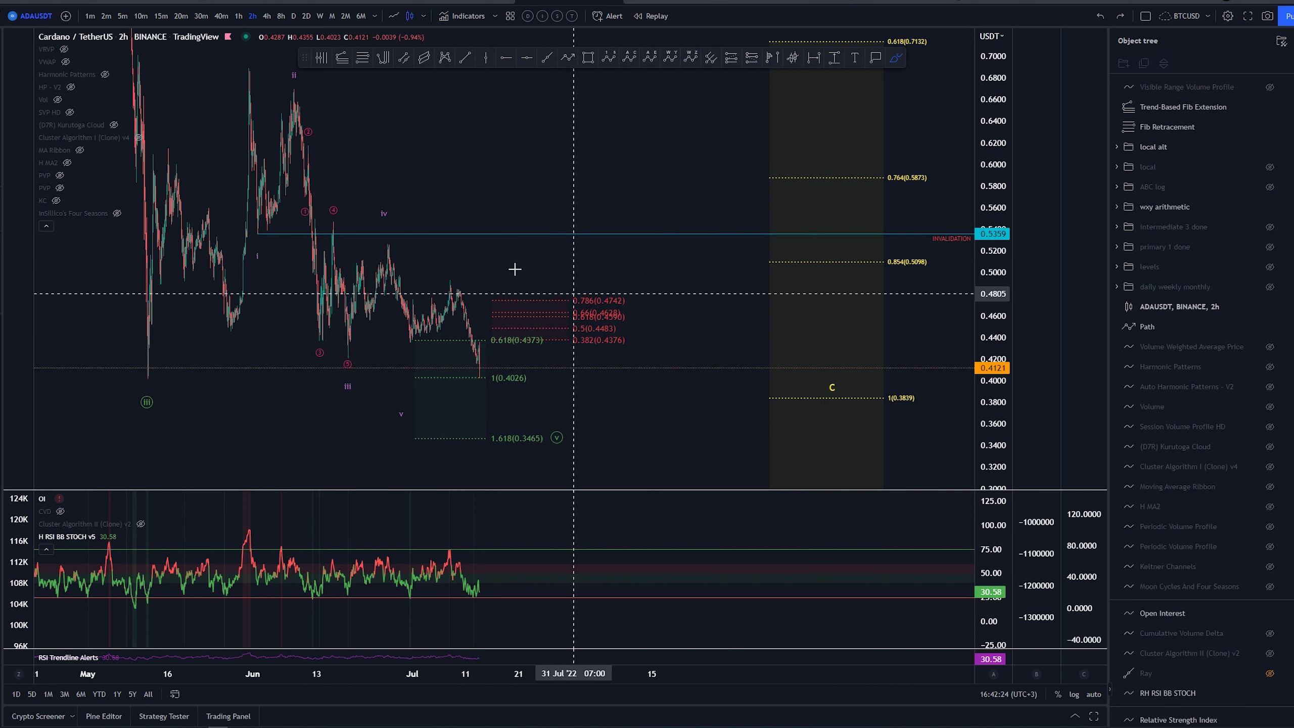
Delete the Fib Retracement and the Trend-Based Fib Extension from the chart.
{"action": "left_click", "coordinate": [1182, 126]}
{"action": "key", "text": "Delete"}
{"action": "left_click", "coordinate": [1285, 108]}
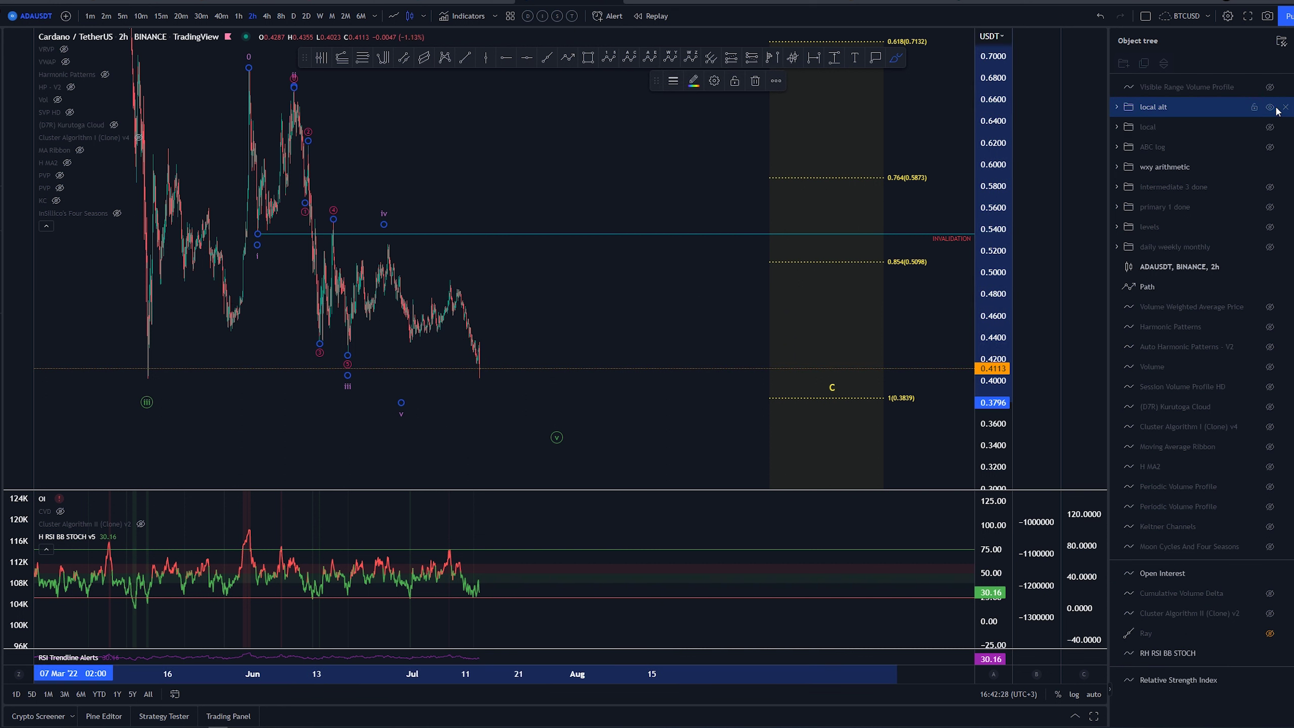
{"action": "left_click", "coordinate": [619, 180]}
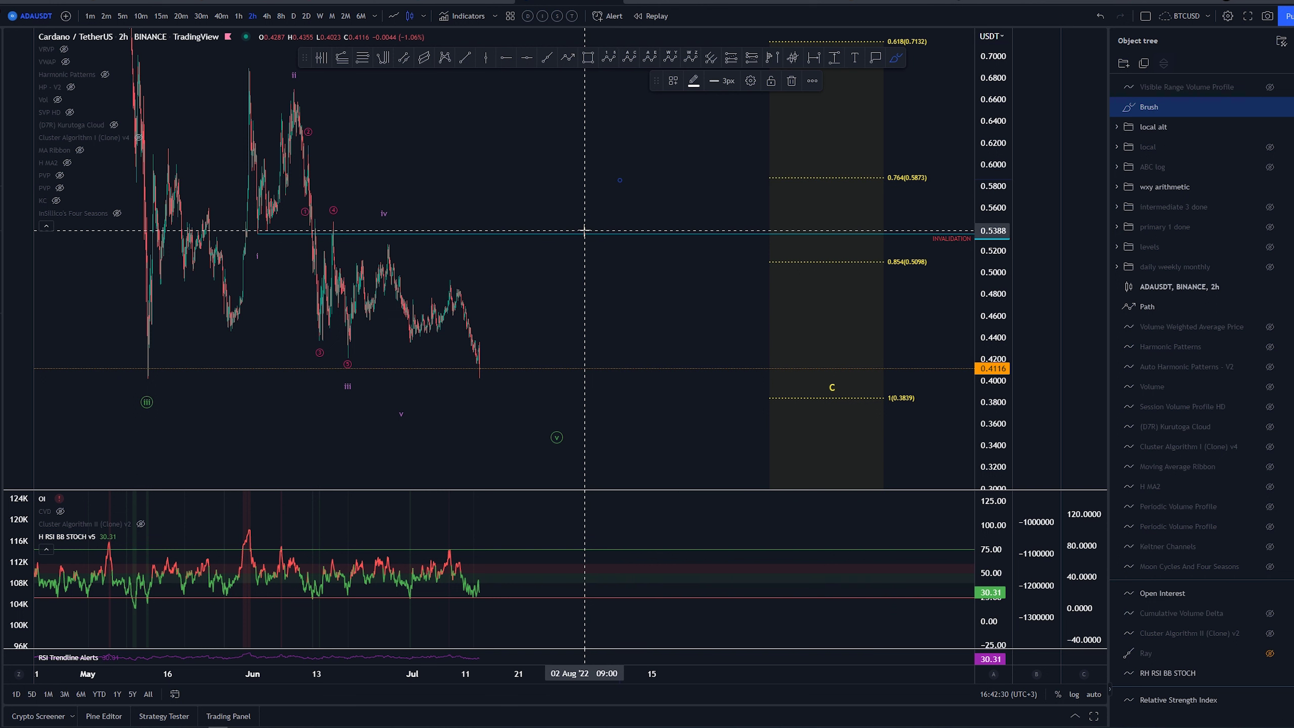